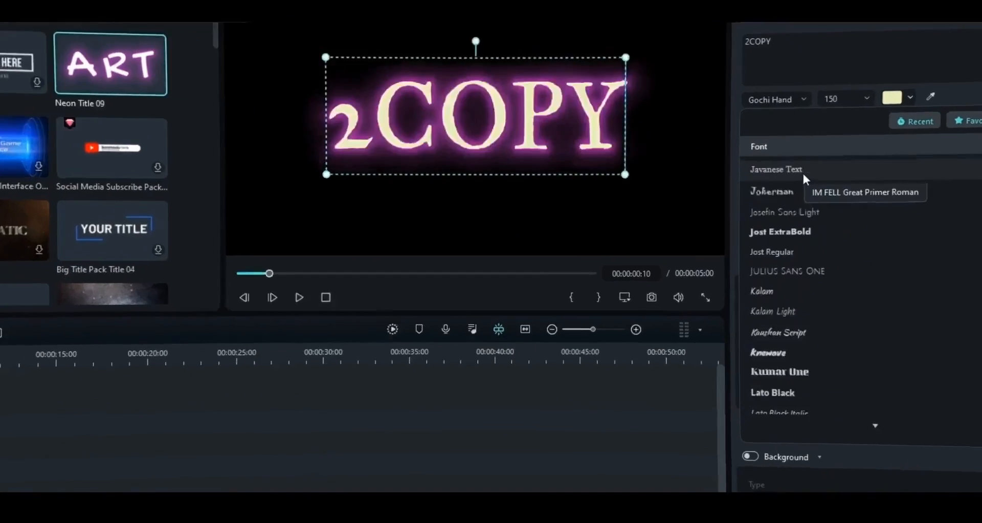
# Scroll down the title settings and open the 3D Material Presets list
pyautogui.scroll(-15, 802, 171)
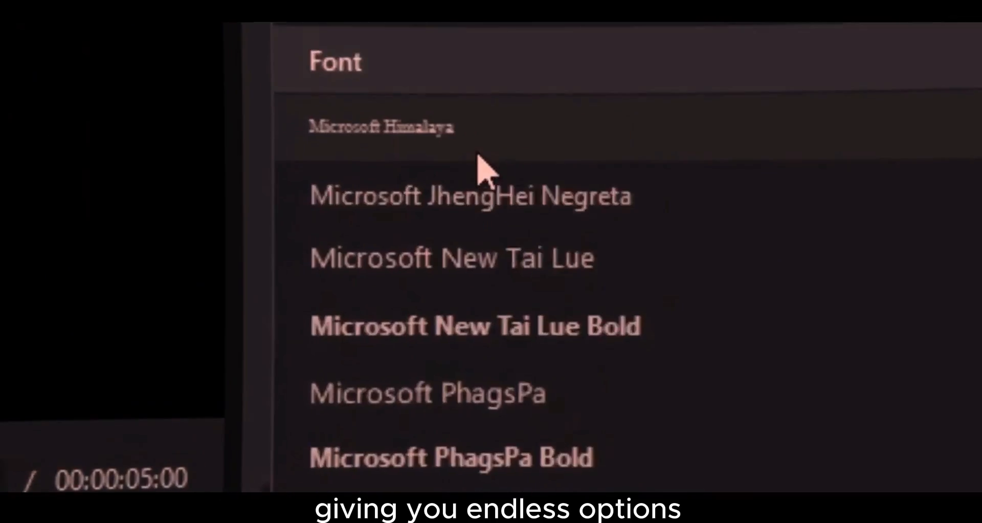
pyautogui.scroll(-10, 478, 156)
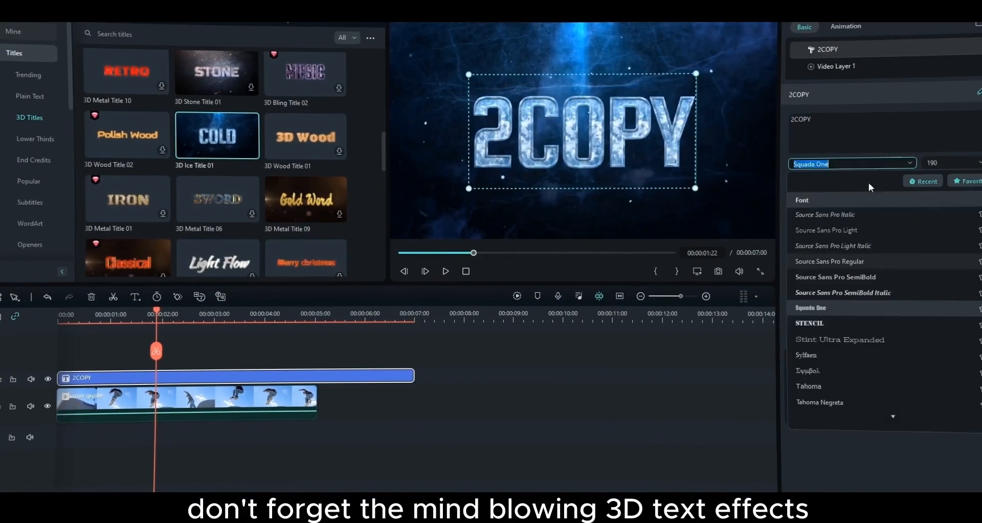
pyautogui.click(829, 205)
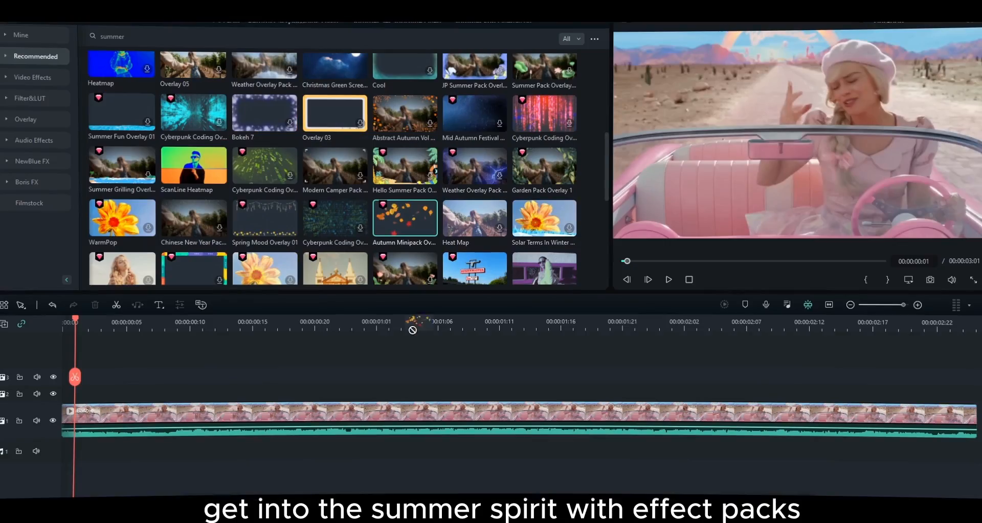
# Place Summer Day Overlay 02 on track 2 and scrub through to preview it
pyautogui.moveTo(544, 129); pyautogui.dragTo(230, 392)
pyautogui.click(524, 330)
pyautogui.moveTo(525, 333); pyautogui.dragTo(572, 363)
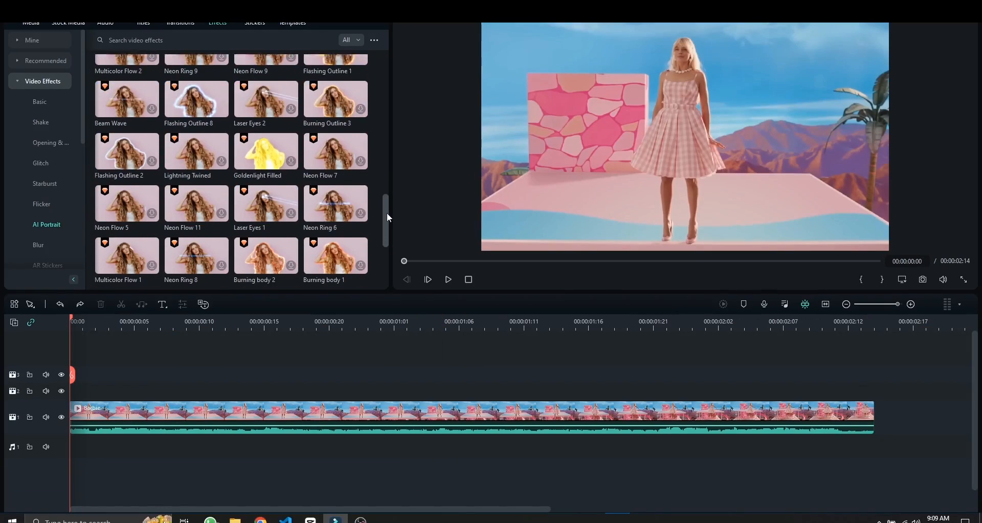
# Apply the Clone Ghost AI Portrait effect and preview the clones to the clip's end
pyautogui.moveTo(387, 212); pyautogui.dragTo(391, 258)
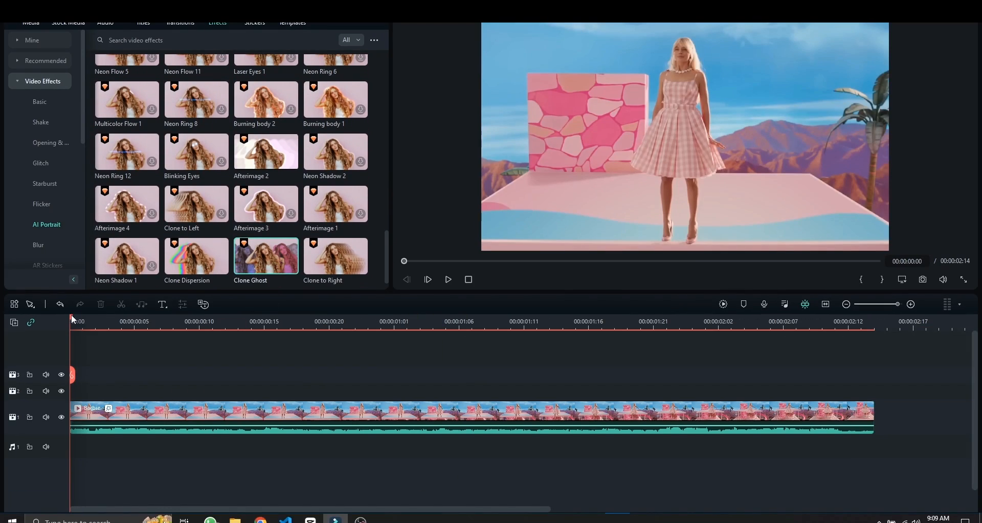
pyautogui.moveTo(73, 320)
pyautogui.mouseDown()
pyautogui.moveTo(122, 358)
pyautogui.moveTo(677, 372)
pyautogui.mouseUp()
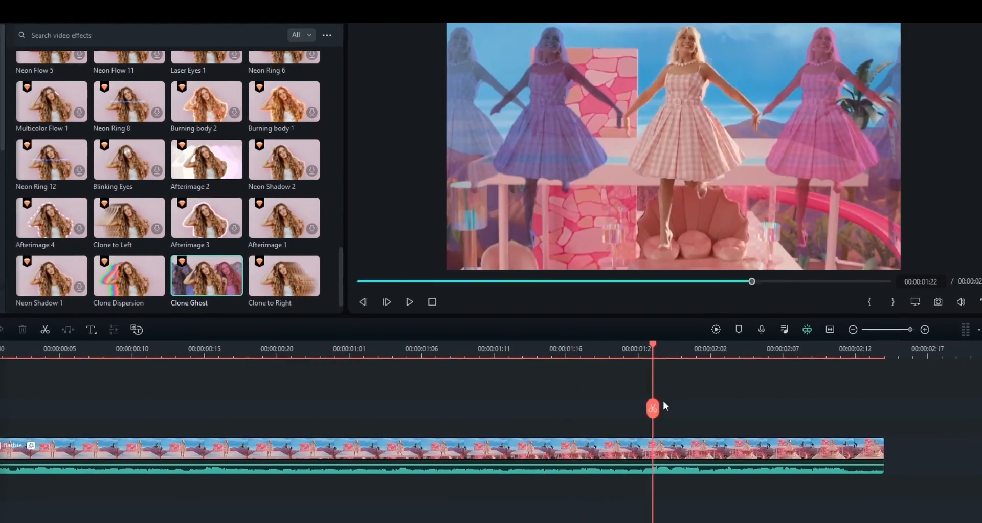
pyautogui.moveTo(664, 406); pyautogui.dragTo(844, 411)
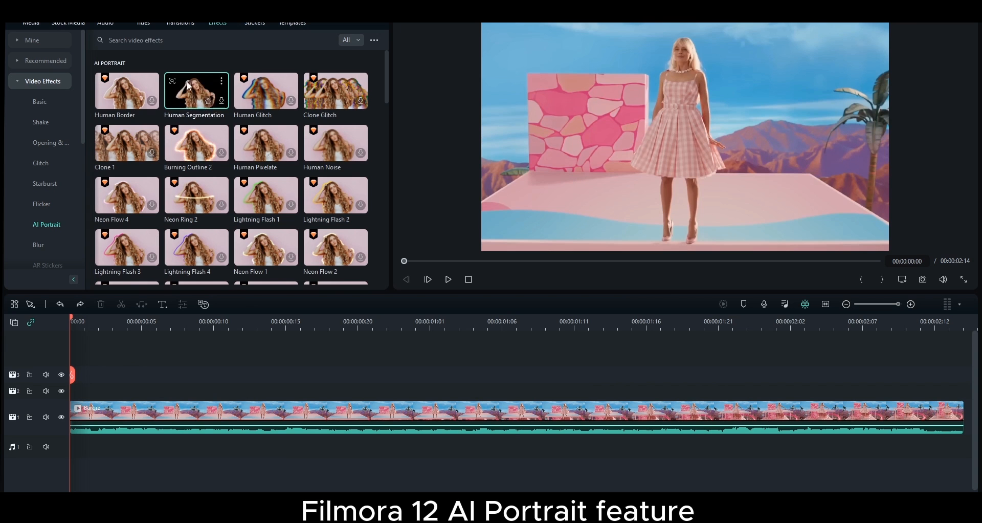
# Apply Human Segmentation to the Barbie clip, add a Shake effect, and play the preview
pyautogui.moveTo(190, 86); pyautogui.dragTo(103, 411)
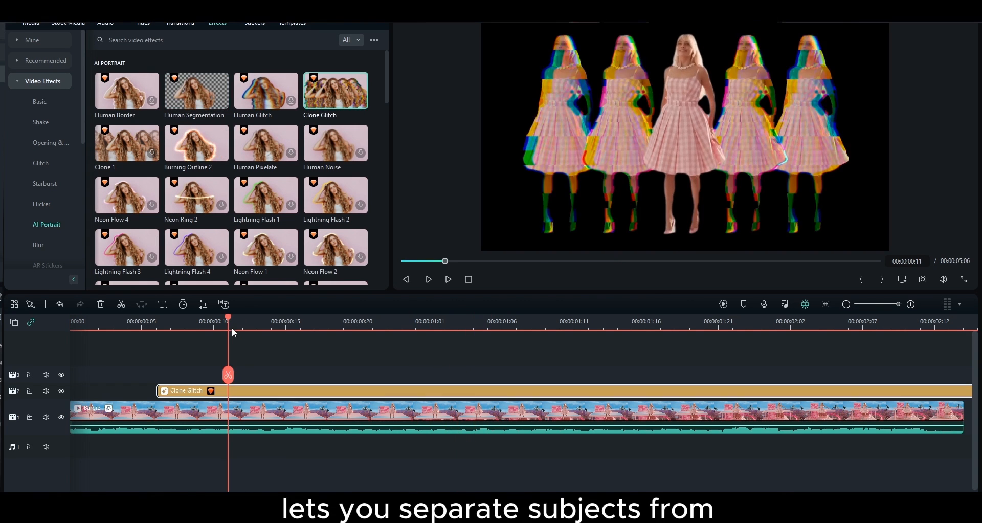
pyautogui.moveTo(232, 331); pyautogui.dragTo(184, 331)
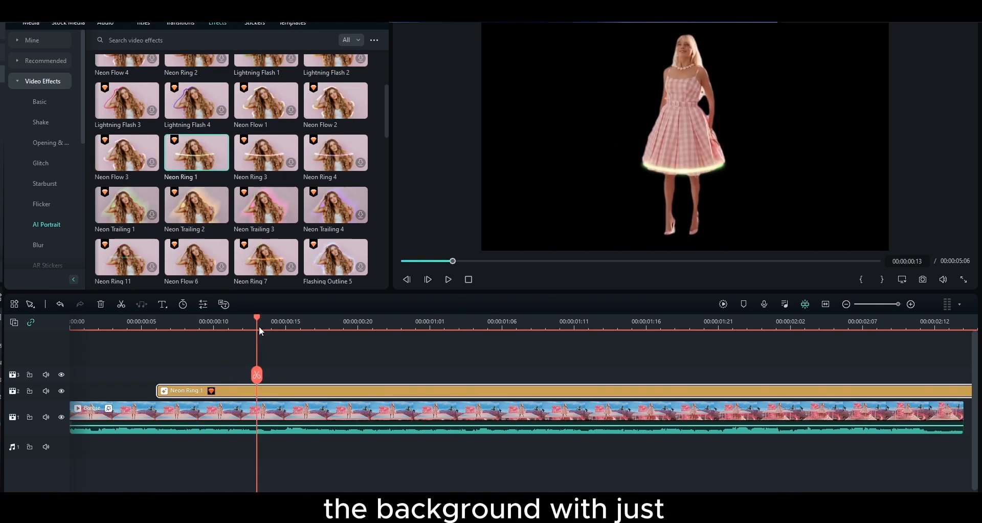
pyautogui.moveTo(259, 327); pyautogui.dragTo(378, 330)
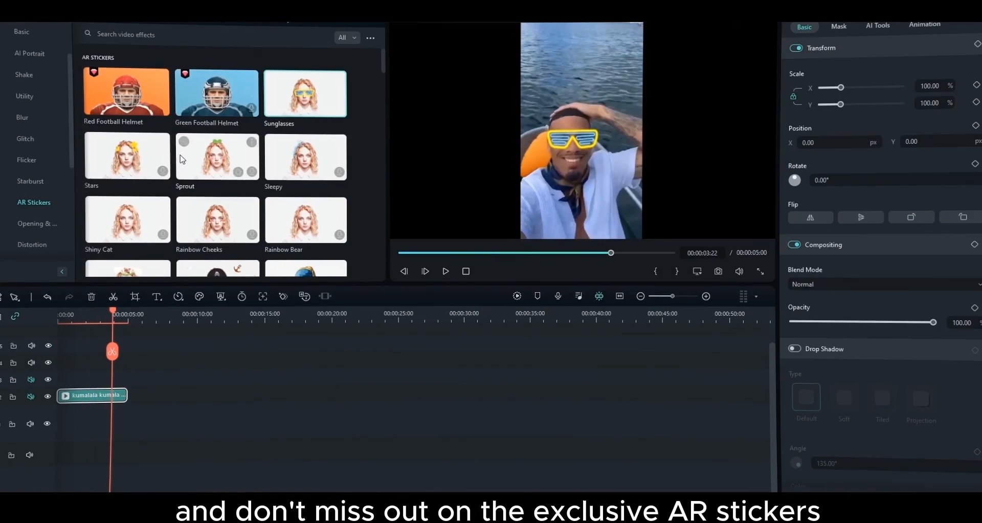
pyautogui.scroll(-3, 182, 159)
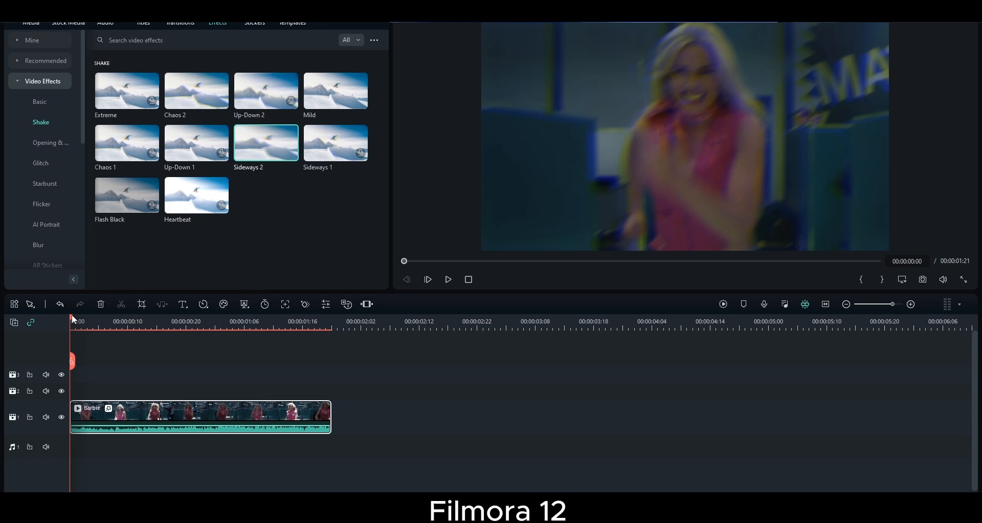
pyautogui.press('space')
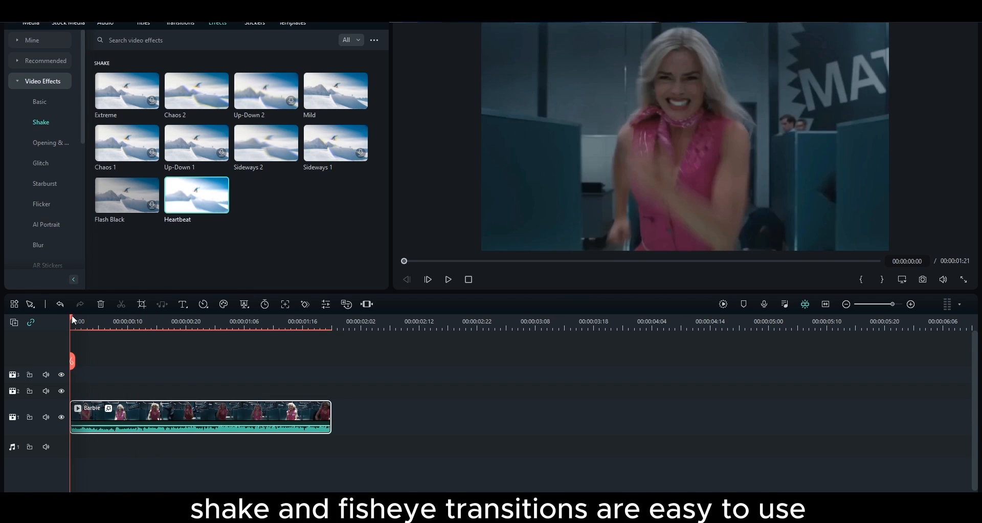
# Play back the Sideways 2 shake preview, then scrub the fight footage to the scene
pyautogui.press('space')
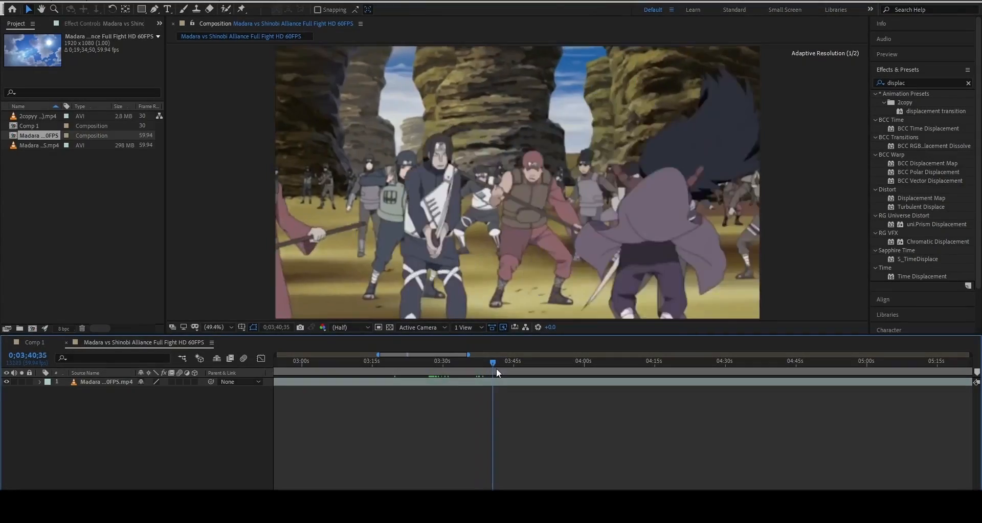
pyautogui.moveTo(496, 367)
pyautogui.mouseDown()
pyautogui.moveTo(521, 370)
pyautogui.moveTo(507, 369)
pyautogui.mouseUp()
# Split the fight layer at 0;03;43;43 and 0;03;44;42, then move the kunai section left
pyautogui.click(523, 380)
pyautogui.hotkey('ctrl', 'shift', 'd')
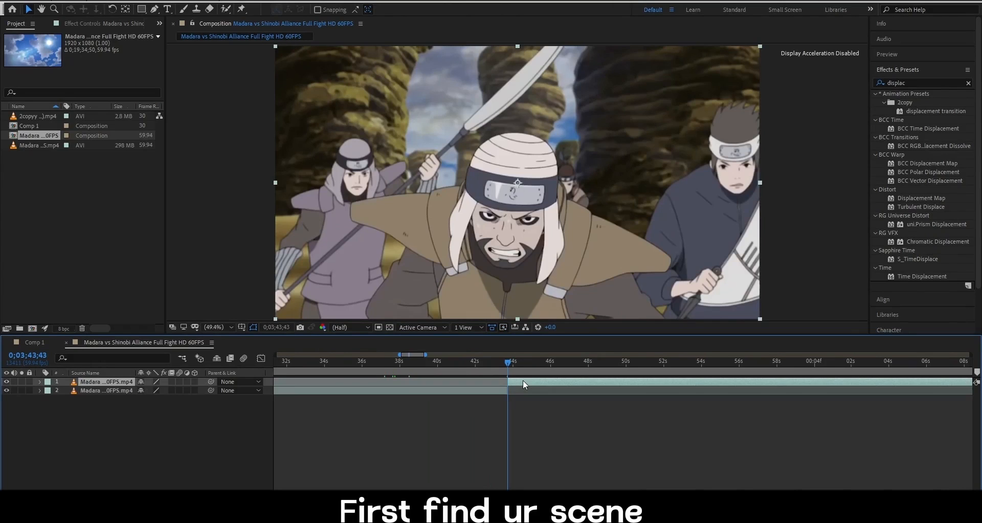
pyautogui.press('space')
pyautogui.press('space')
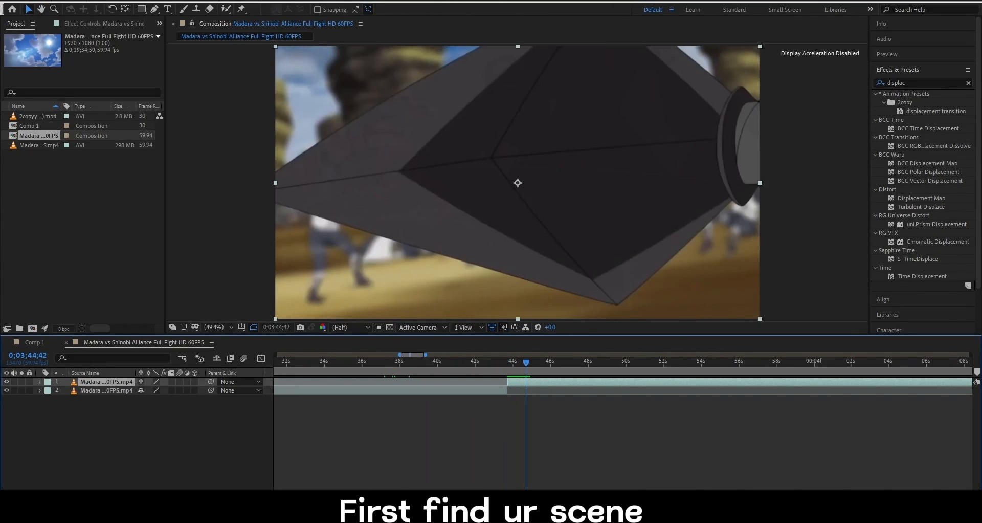
pyautogui.press('=')
pyautogui.hotkey('ctrl', 'shift', 'd')
pyautogui.moveTo(515, 391); pyautogui.dragTo(344, 395)
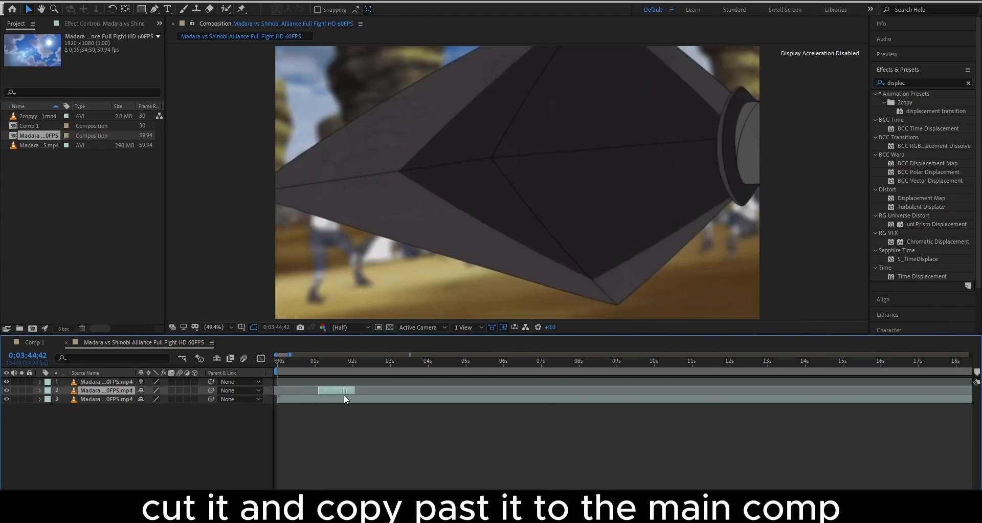
# Paste the kunai segment into Comp 1, extend it to start at 0, and slip the footage
pyautogui.hotkey('ctrl', 'c')
pyautogui.click(49, 343)
pyautogui.hotkey('ctrl', 'v')
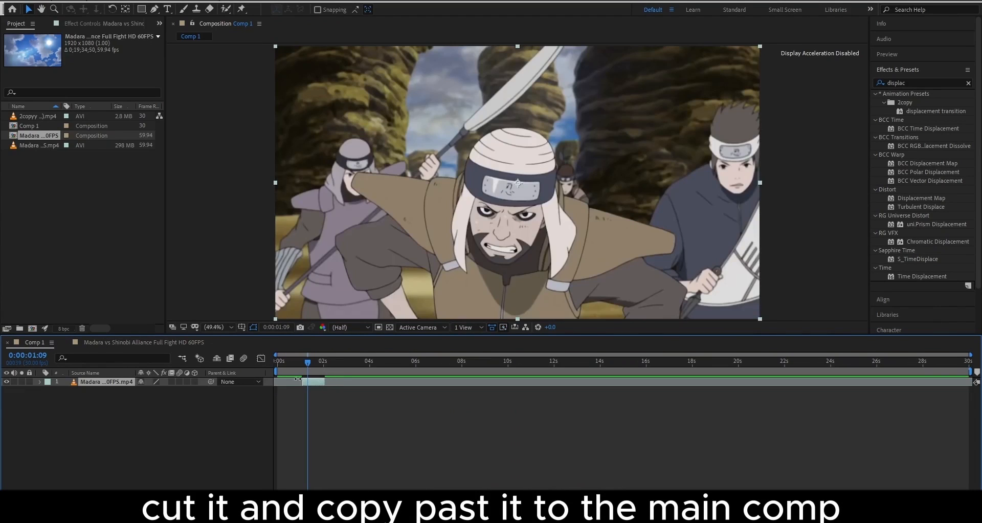
pyautogui.moveTo(293, 365); pyautogui.dragTo(283, 372)
pyautogui.press('=')
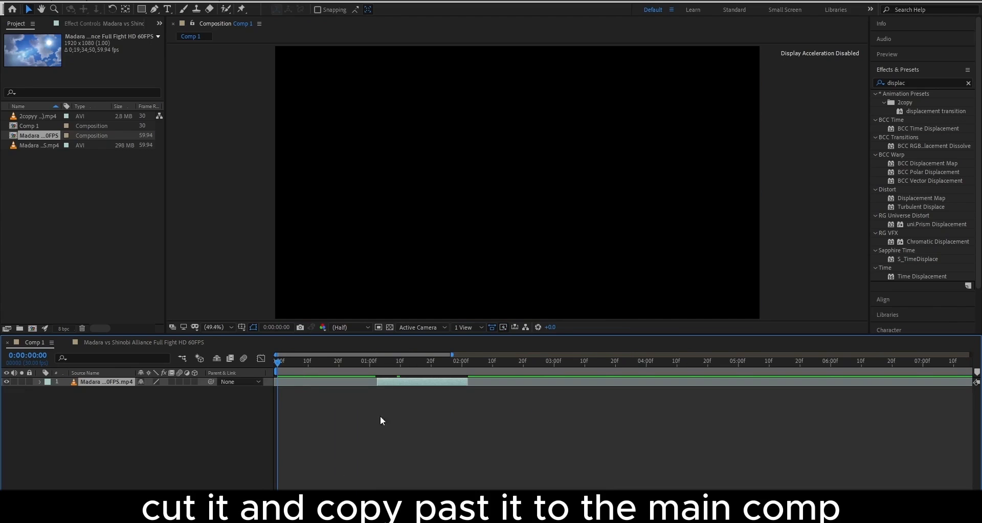
pyautogui.moveTo(372, 376); pyautogui.dragTo(280, 381)
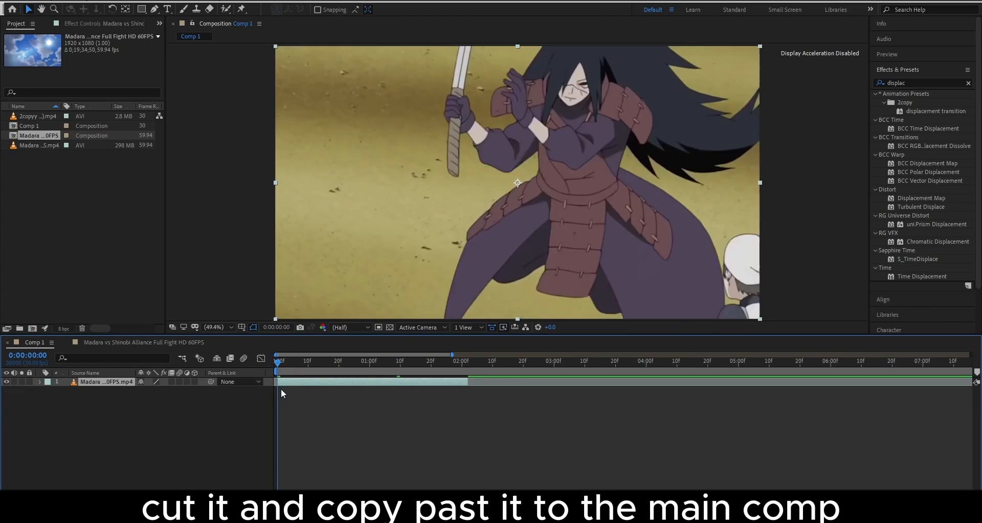
pyautogui.moveTo(512, 380); pyautogui.dragTo(434, 384)
# Split the kunai layer at 0:00:00:21 and delete the unwanted part
pyautogui.press('space')
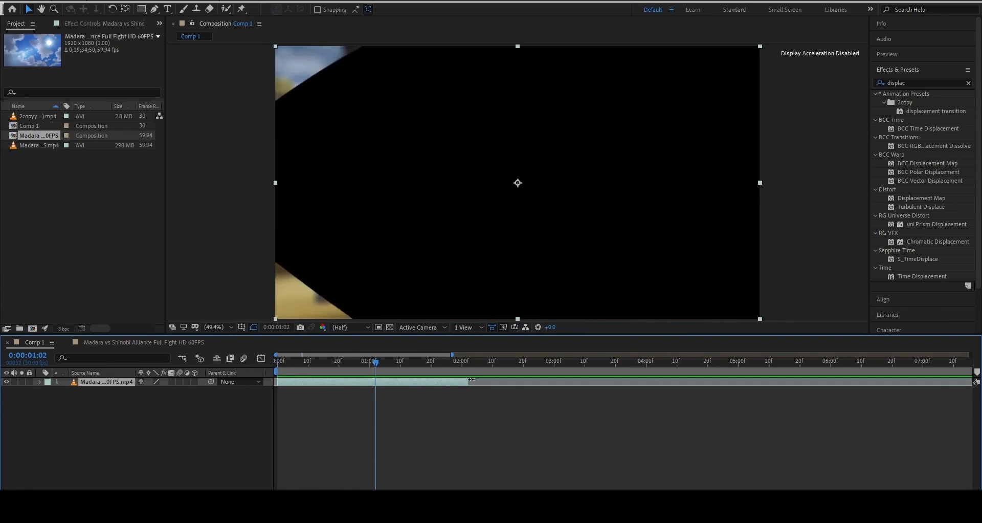
pyautogui.moveTo(373, 368); pyautogui.dragTo(350, 380)
pyautogui.press('pagedown')
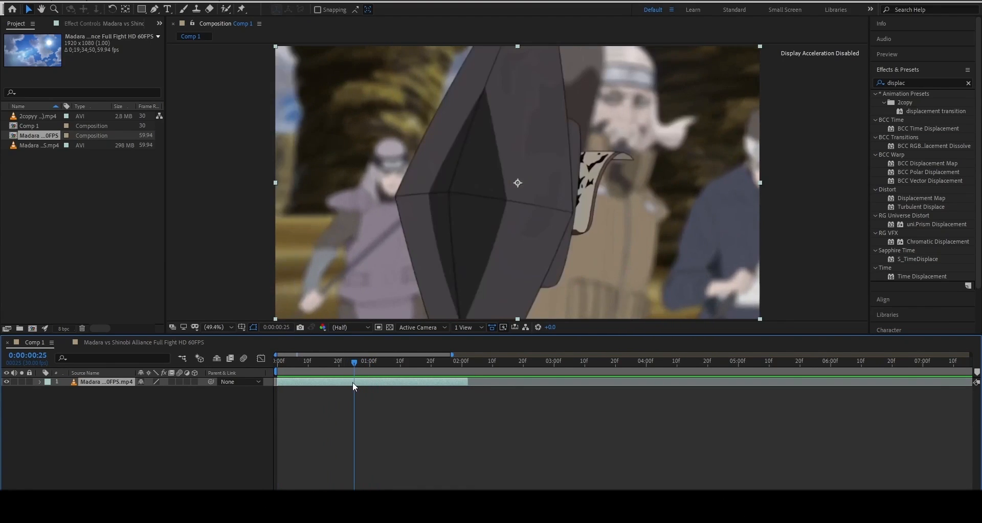
pyautogui.hotkey('ctrl', 'shift', 'd')
pyautogui.press('Delete')
pyautogui.click(352, 365)
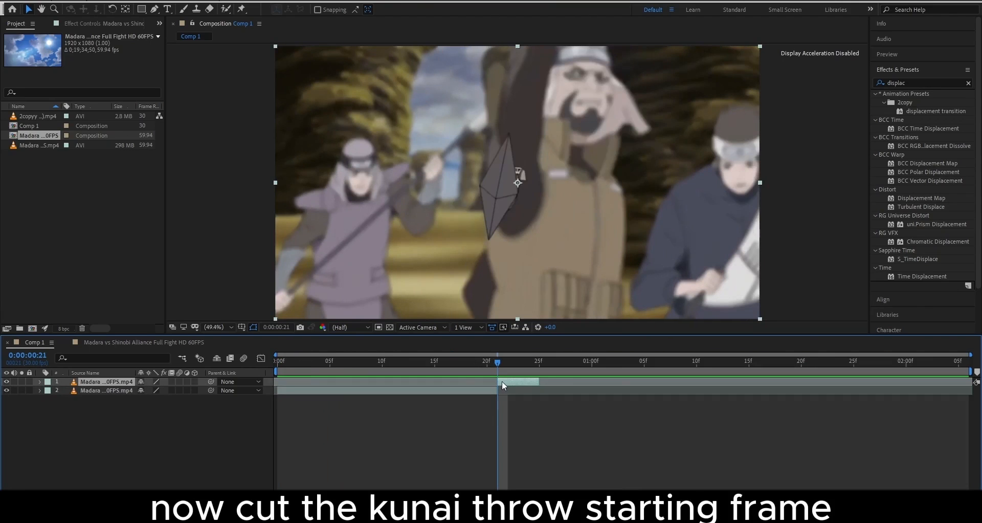
# Freeze layer 1 on its current frame and extend it to about two seconds
pyautogui.rightClick(502, 380)
pyautogui.moveTo(543, 149)
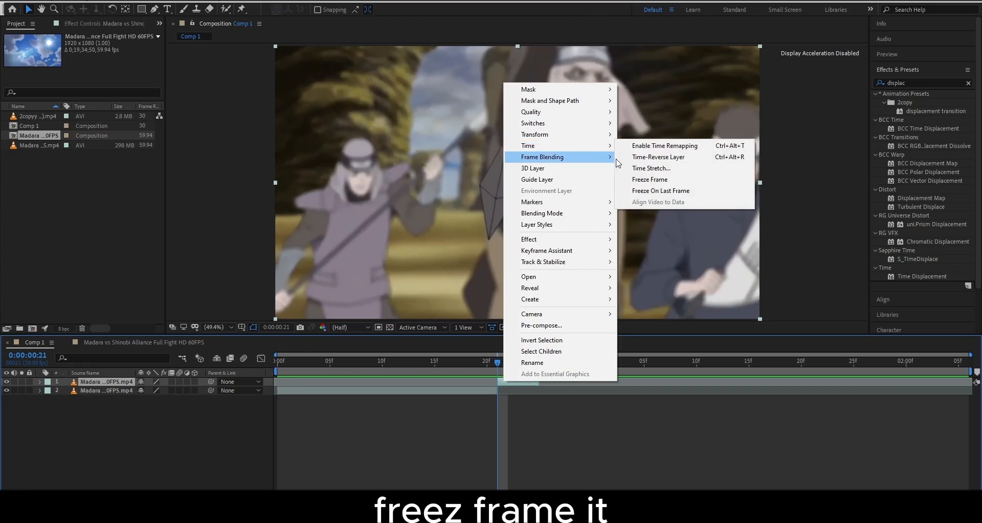
pyautogui.click(649, 179)
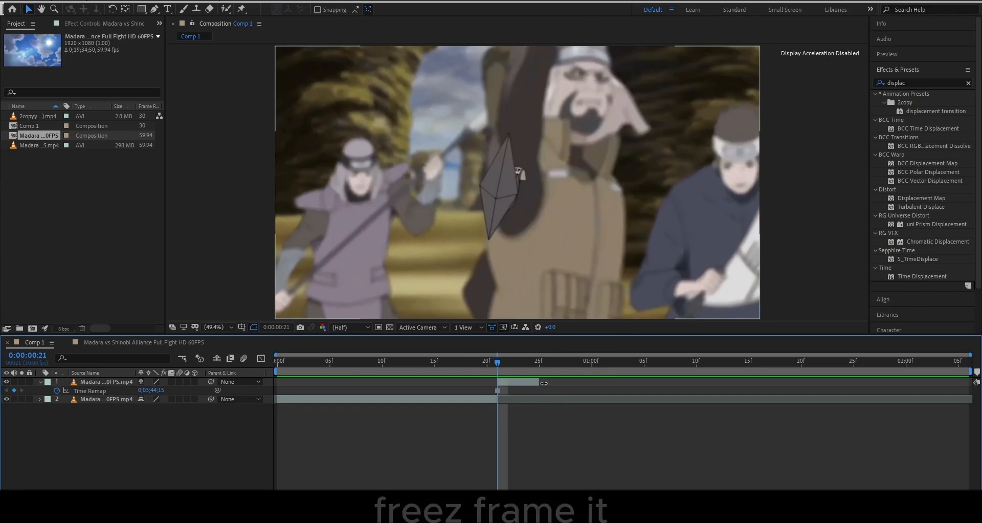
pyautogui.moveTo(544, 383); pyautogui.dragTo(971, 383)
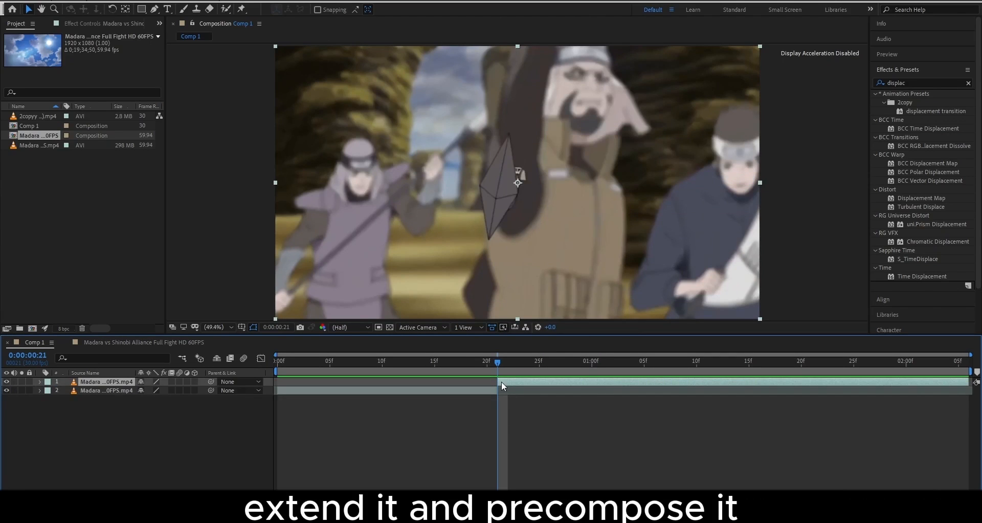
# Precompose the frozen layer and open the new precomp in its own timeline
pyautogui.hotkey('ctrl', 'shift', 'c')
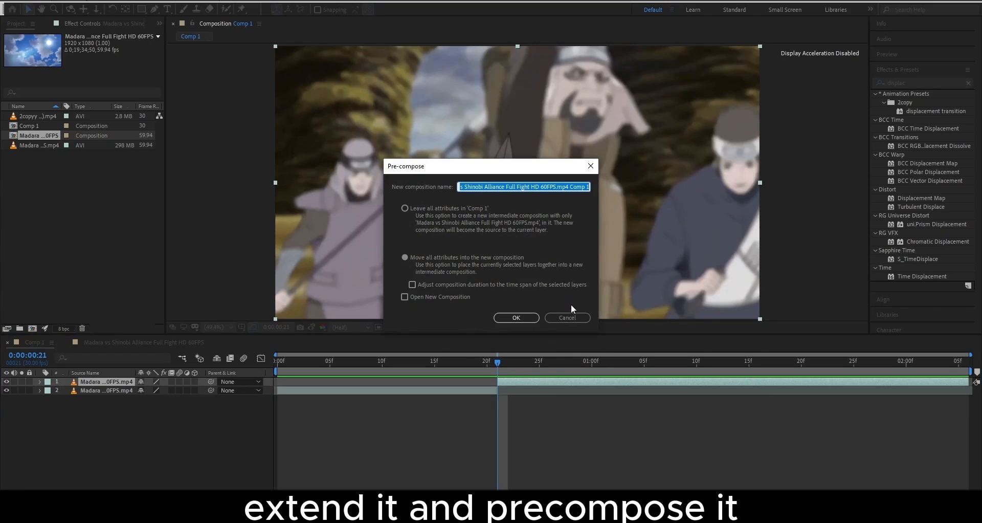
pyautogui.click(518, 317)
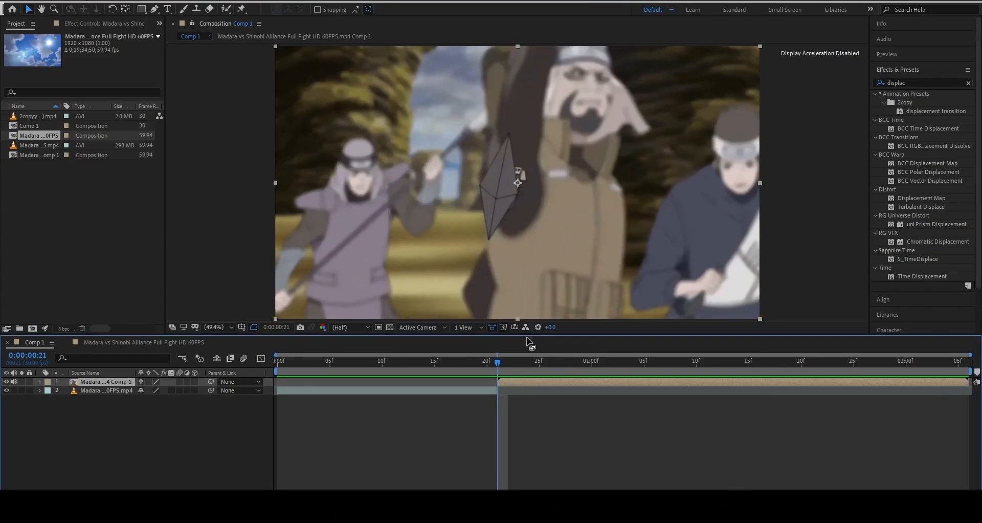
pyautogui.doubleClick(525, 381)
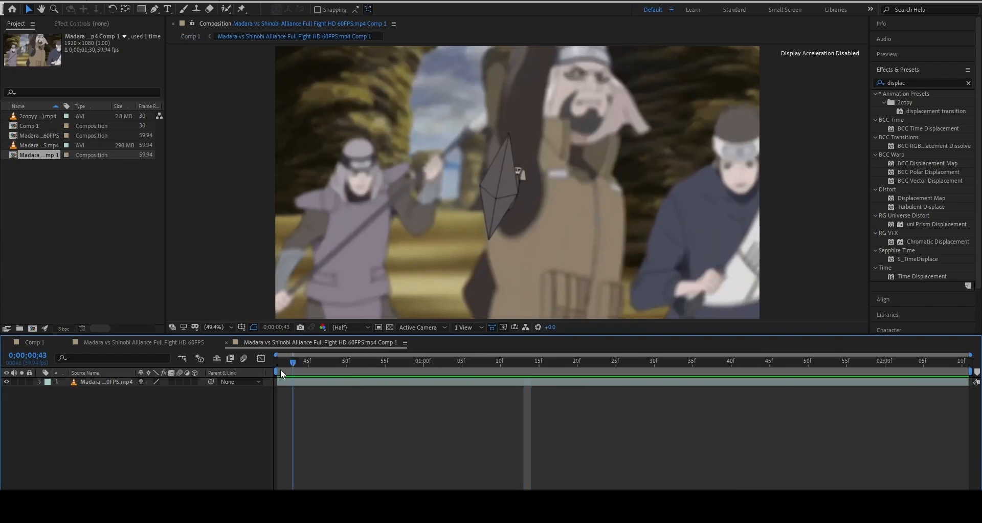
pyautogui.click(295, 384)
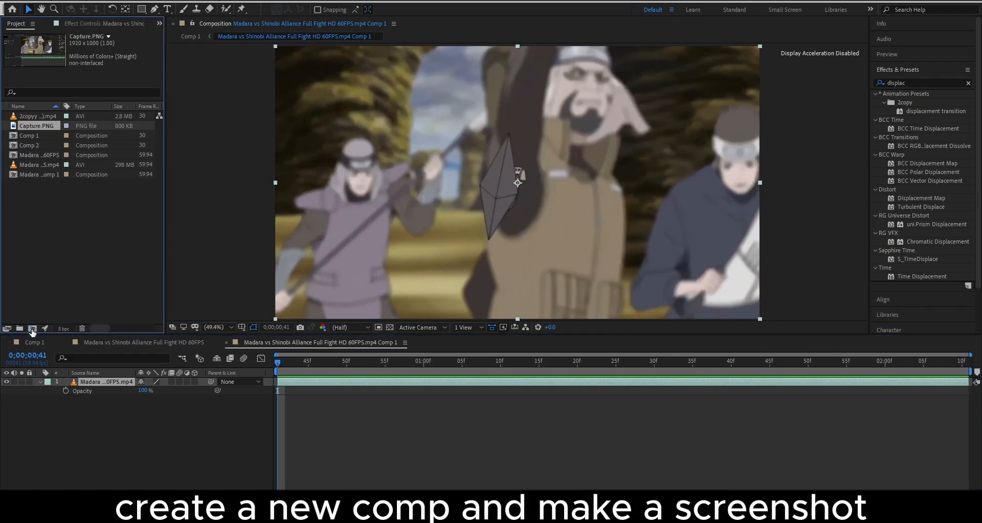
# Create a new composition, Comp 3, with the default settings
pyautogui.hotkey('ctrl', 'n')
pyautogui.click(556, 365)
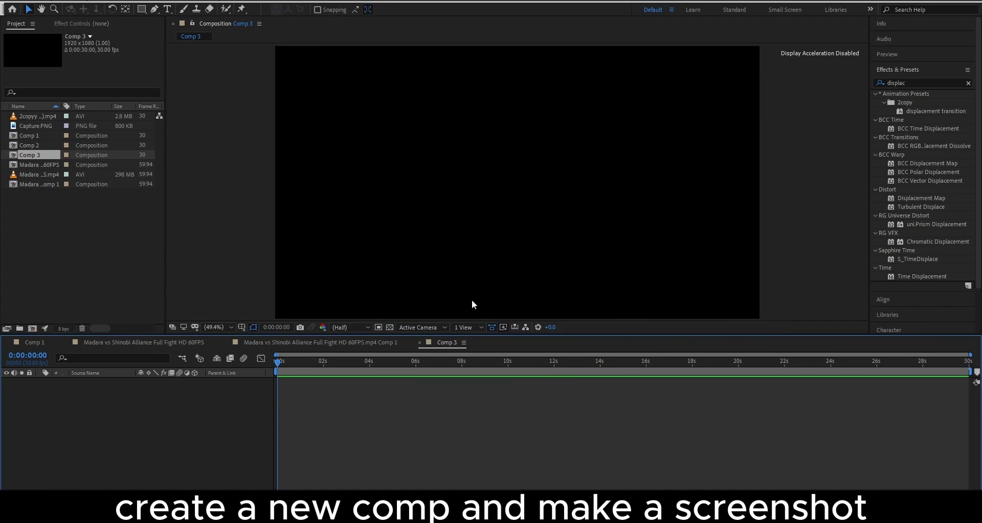
pyautogui.scroll(-2, 498, 293)
pyautogui.scroll(2, 499, 292)
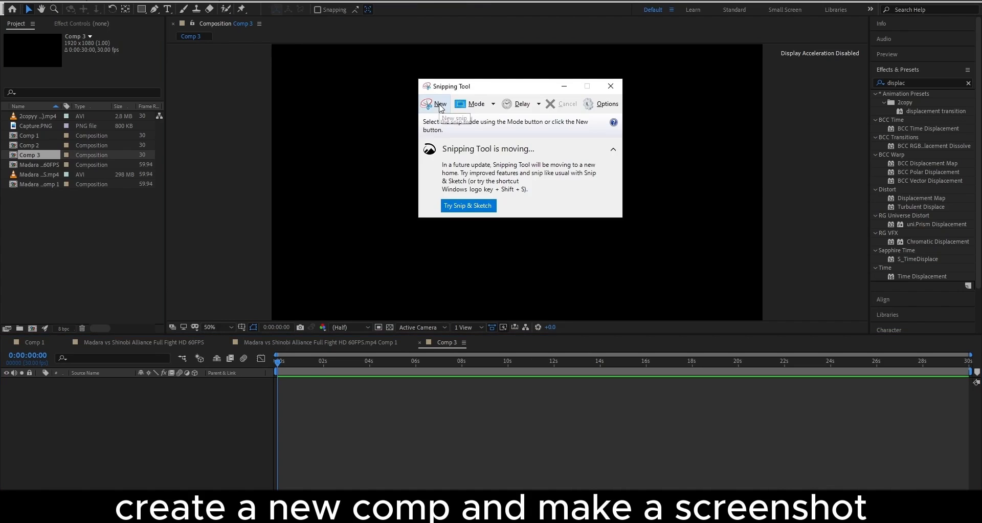
# Capture a full-screen screenshot and save it as Capture.PNG
pyautogui.click(439, 104)
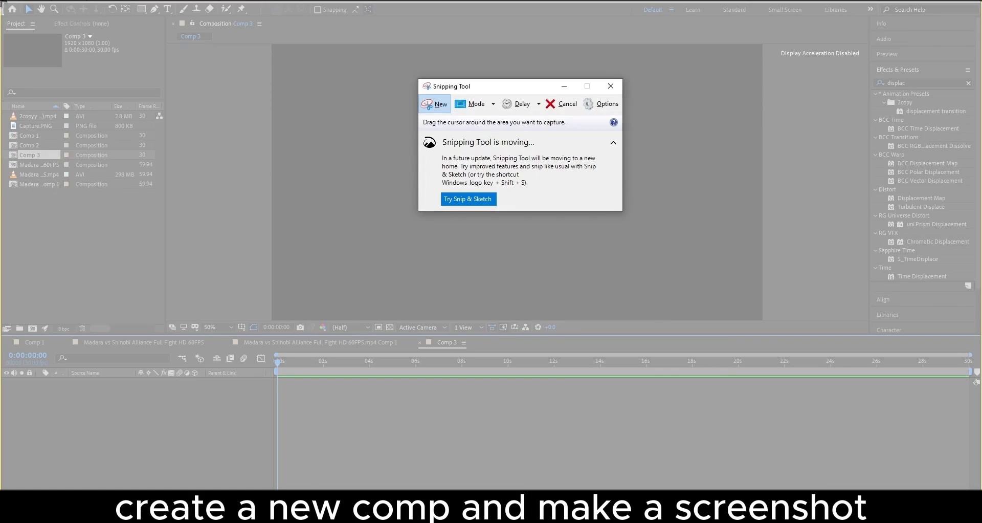
pyautogui.moveTo(2, 1); pyautogui.dragTo(981, 492)
pyautogui.moveTo(36, 126); pyautogui.dragTo(244, 255)
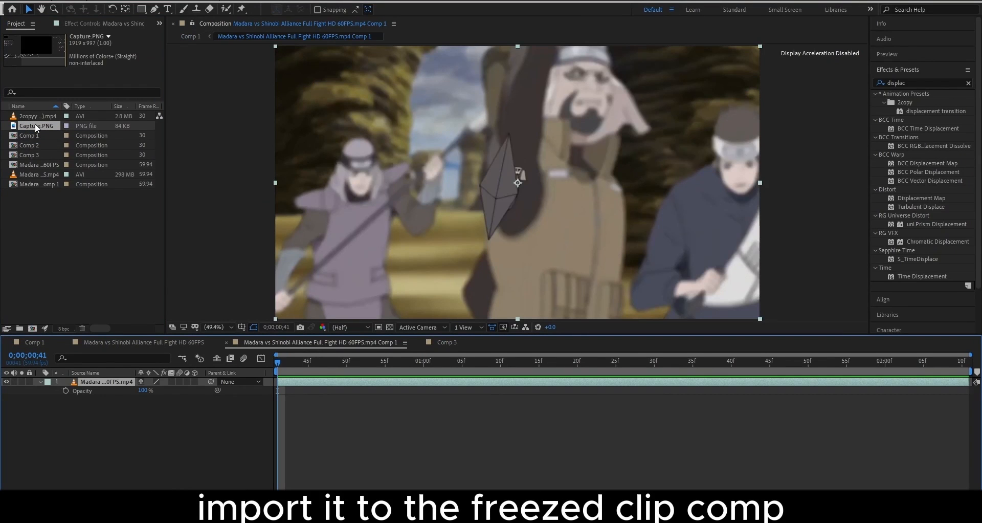
# Add Capture.PNG beneath the fight footage and scale it to 110%
pyautogui.click(66, 341)
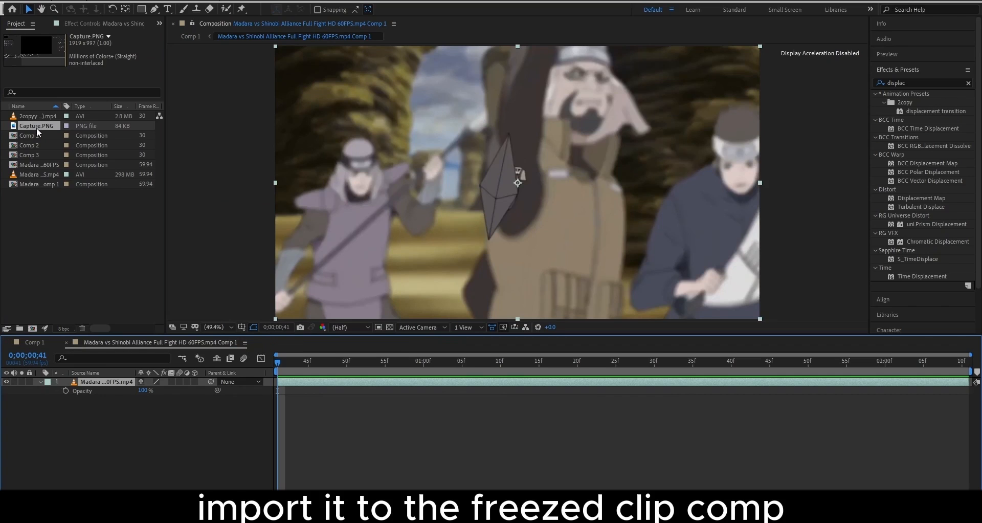
pyautogui.moveTo(36, 127); pyautogui.dragTo(145, 405)
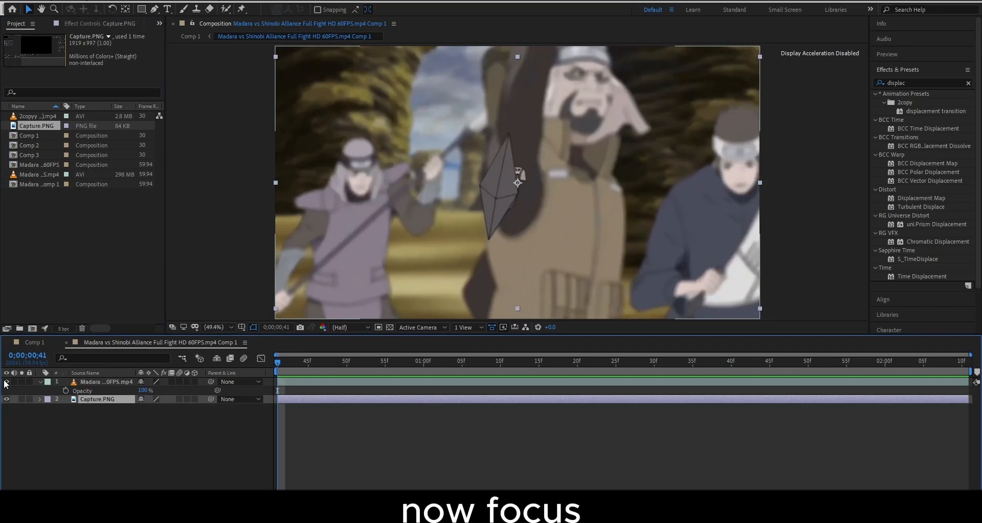
pyautogui.click(6, 381)
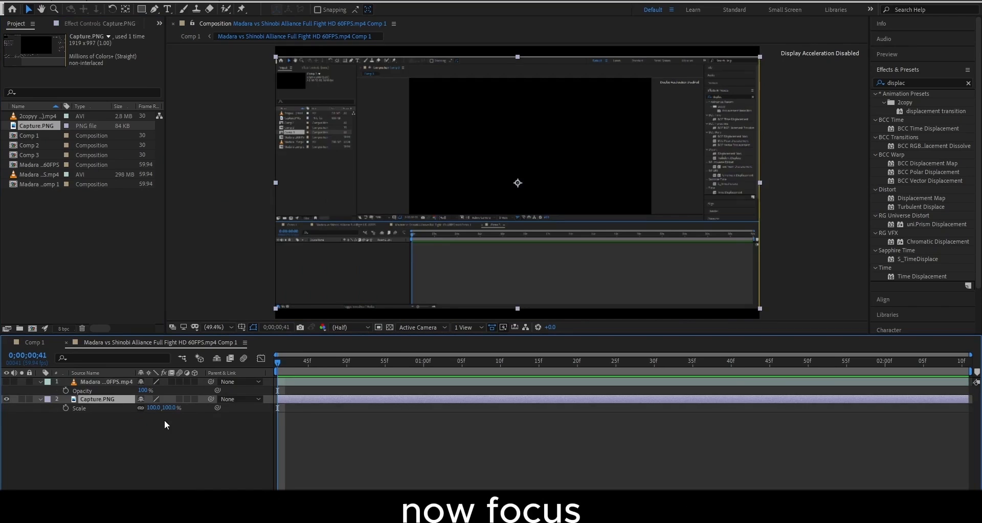
pyautogui.click(177, 409)
pyautogui.moveTo(174, 408); pyautogui.dragTo(133, 393)
# Reposition the fight footage layer and scale it to about 55.7%
pyautogui.click(126, 383)
pyautogui.click(6, 382)
pyautogui.moveTo(488, 156); pyautogui.dragTo(493, 136)
pyautogui.moveTo(166, 393); pyautogui.dragTo(189, 387)
pyautogui.moveTo(459, 171); pyautogui.dragTo(461, 172)
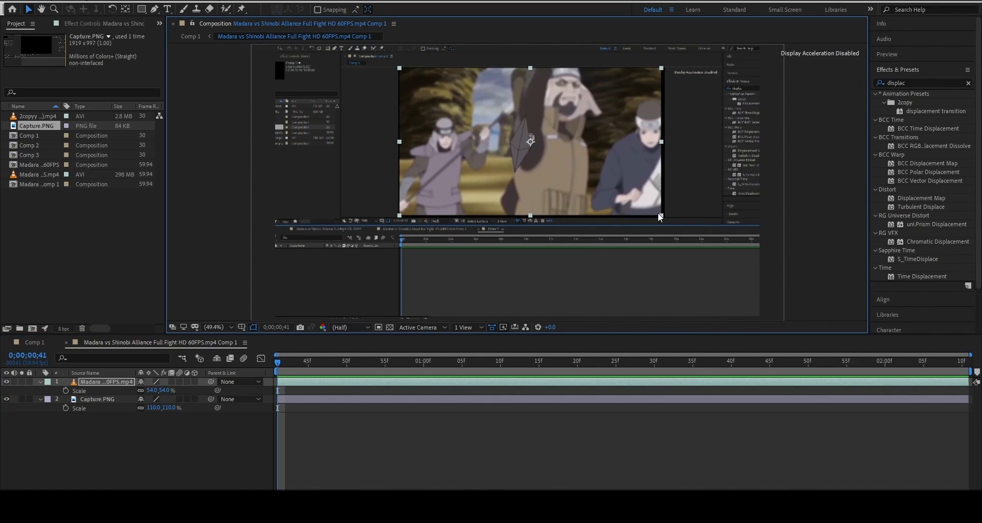
pyautogui.moveTo(661, 215); pyautogui.dragTo(663, 216)
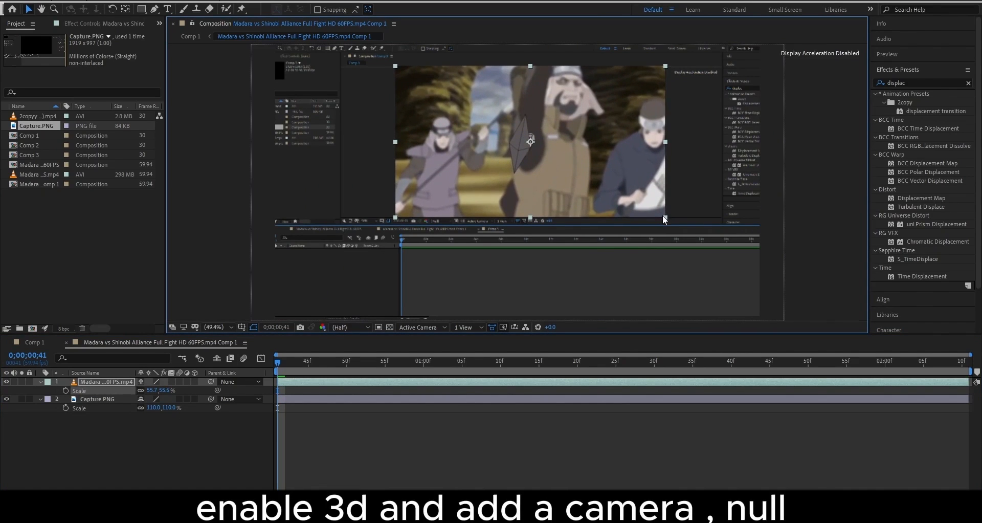
# Turn on the 3D switch for both the video and screenshot layers
pyautogui.click(536, 437)
pyautogui.press('s')
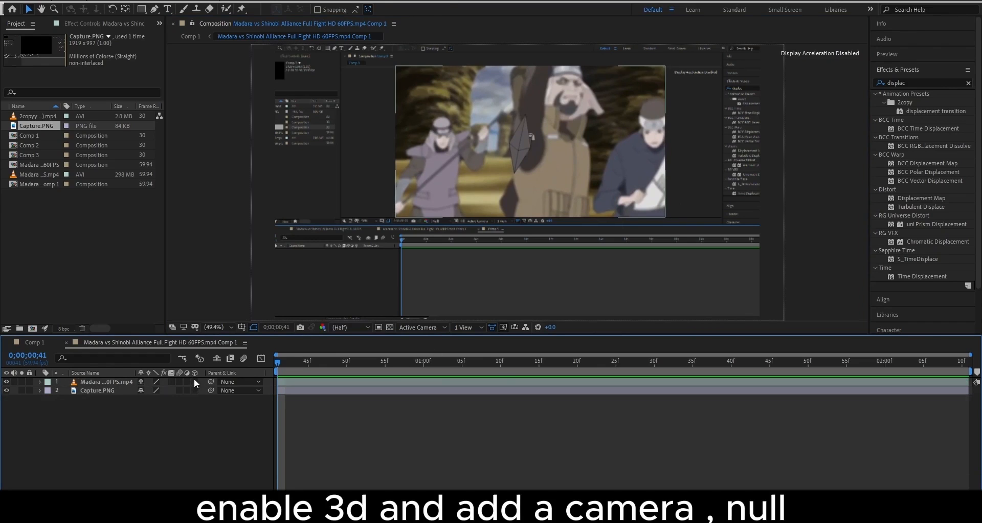
pyautogui.click(194, 382)
pyautogui.click(194, 390)
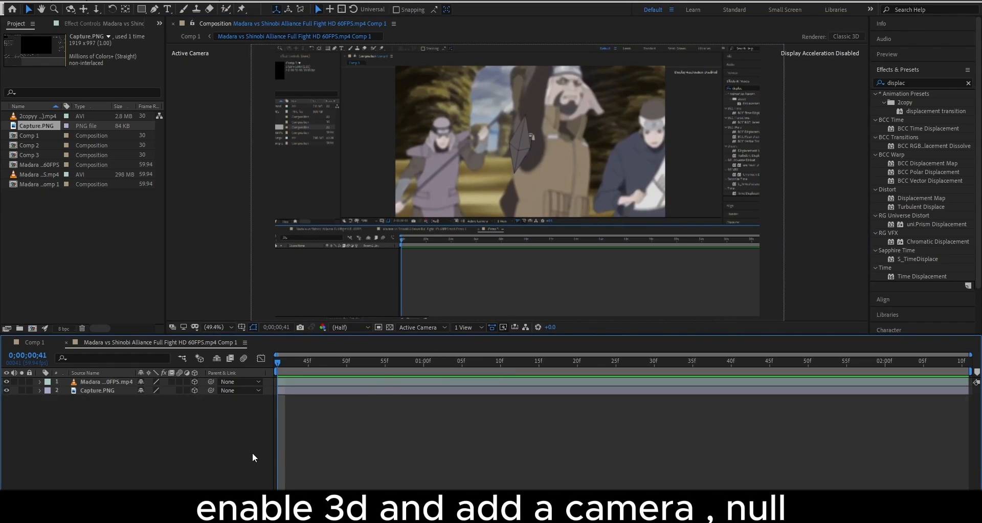
# Bring up Camera Settings for a new 50mm Camera 1
pyautogui.rightClick(253, 452)
pyautogui.moveTo(310, 347)
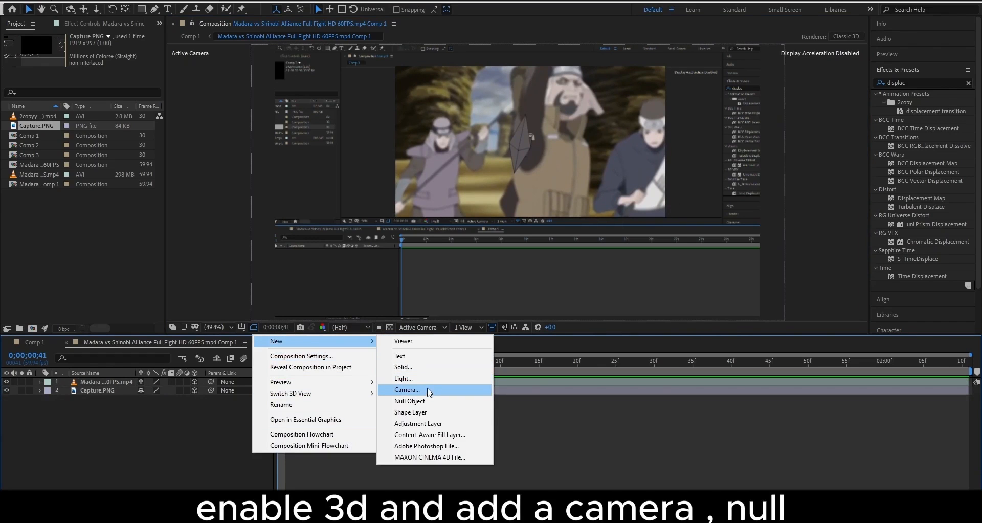
pyautogui.click(408, 390)
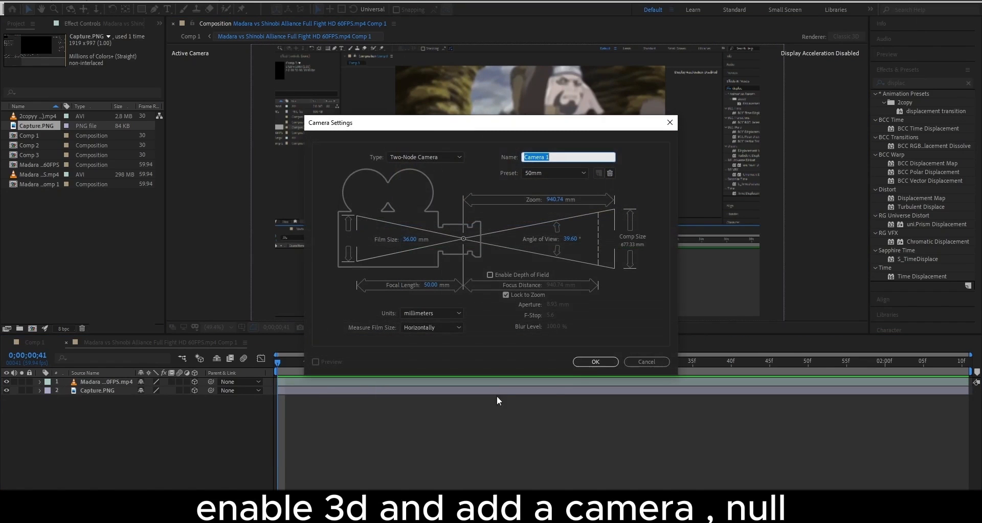
# Add Camera 1 and a Null 1, then parent the camera to the null
pyautogui.click(596, 361)
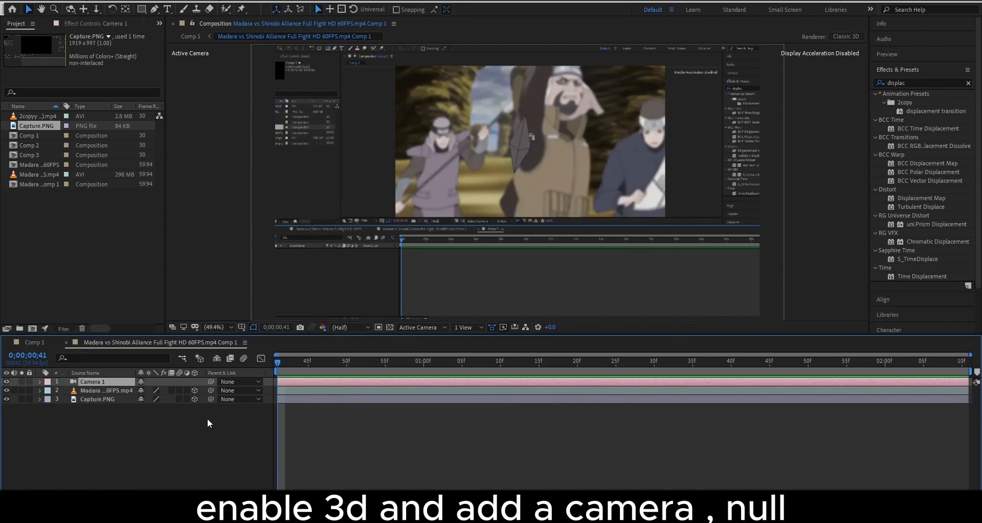
pyautogui.rightClick(206, 303)
pyautogui.moveTo(281, 313)
pyautogui.click(358, 367)
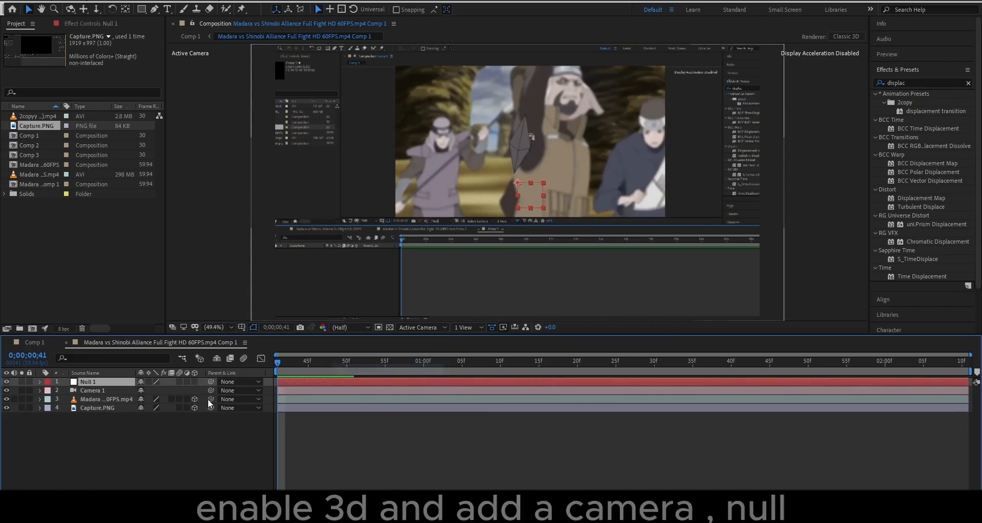
pyautogui.moveTo(210, 390); pyautogui.dragTo(124, 382)
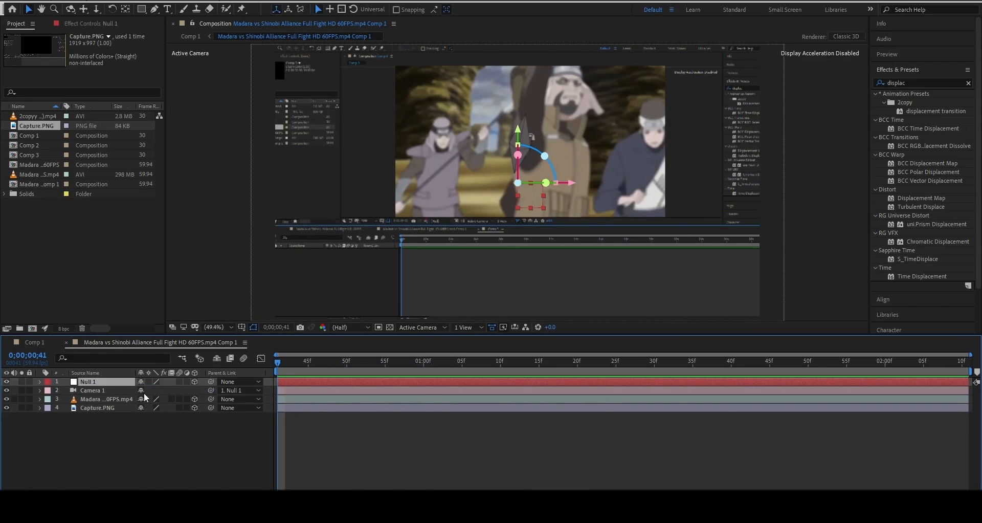
# Move Null 1's Position to 962, 378, 1207 by adjusting its Y and depth
pyautogui.press('p')
pyautogui.moveTo(239, 390); pyautogui.dragTo(202, 457)
pyautogui.moveTo(160, 392); pyautogui.dragTo(105, 396)
pyautogui.moveTo(27, 395); pyautogui.dragTo(352, 394)
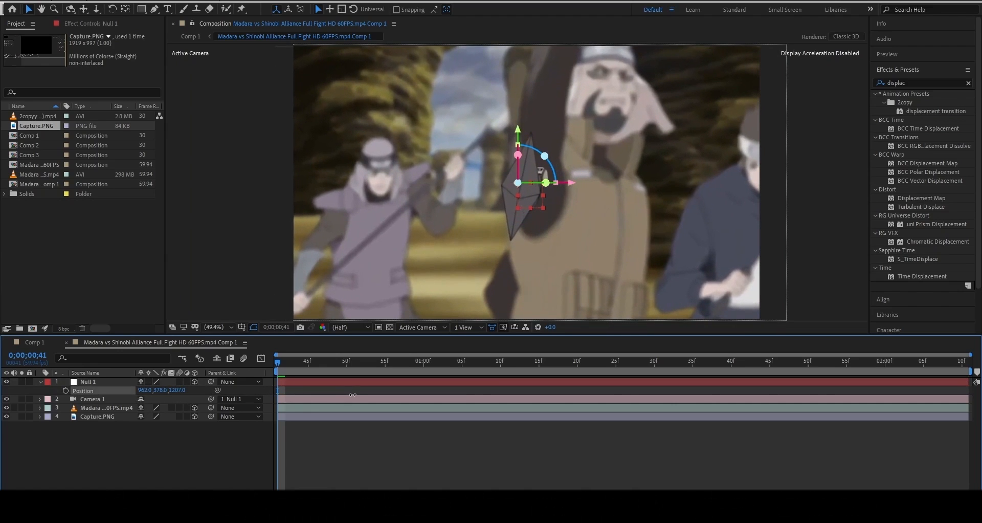
# Keyframe Null 1's starting Position, then reset Transform to 960, 540, 0 at 0;00;01;52
pyautogui.click(330, 467)
pyautogui.click(65, 391)
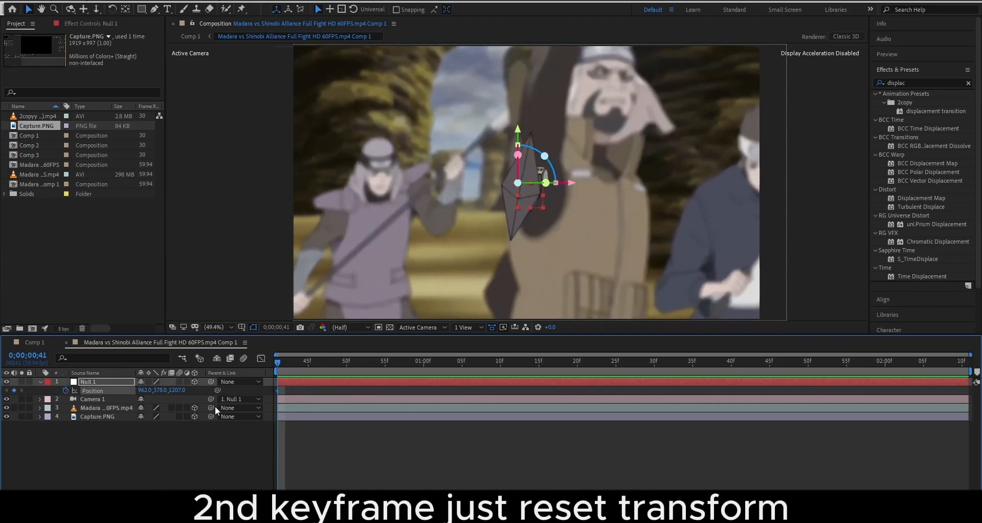
pyautogui.press('space')
pyautogui.click(359, 424)
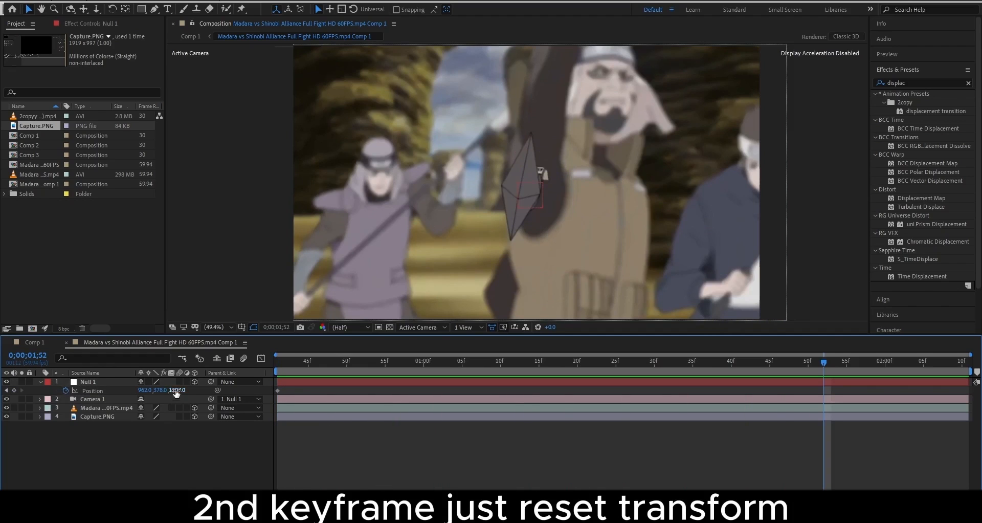
pyautogui.click(42, 382)
pyautogui.click(41, 382)
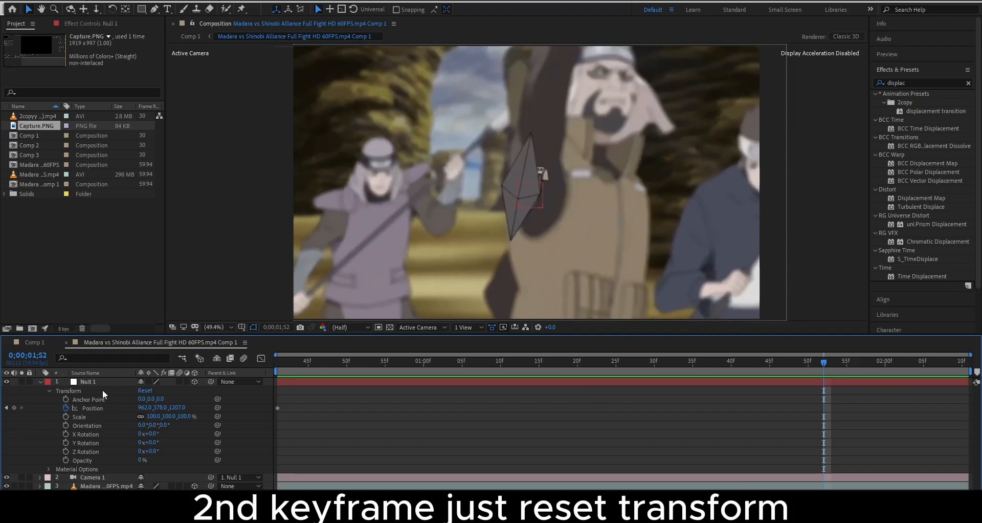
pyautogui.click(146, 390)
# Drag the reset Position keyframe of Null 1 toward the clip's end
pyautogui.click(47, 381)
pyautogui.click(295, 417)
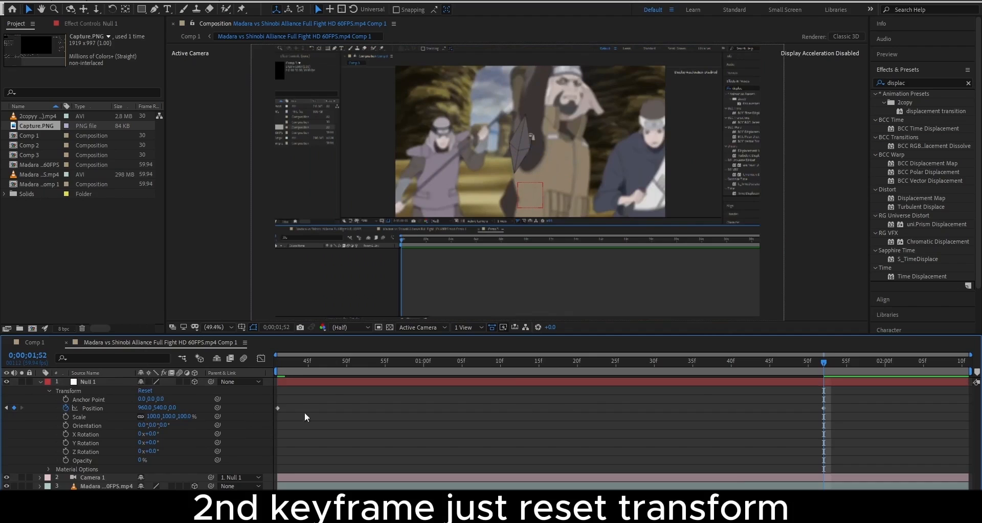
pyautogui.press('u')
pyautogui.moveTo(827, 390); pyautogui.dragTo(972, 402)
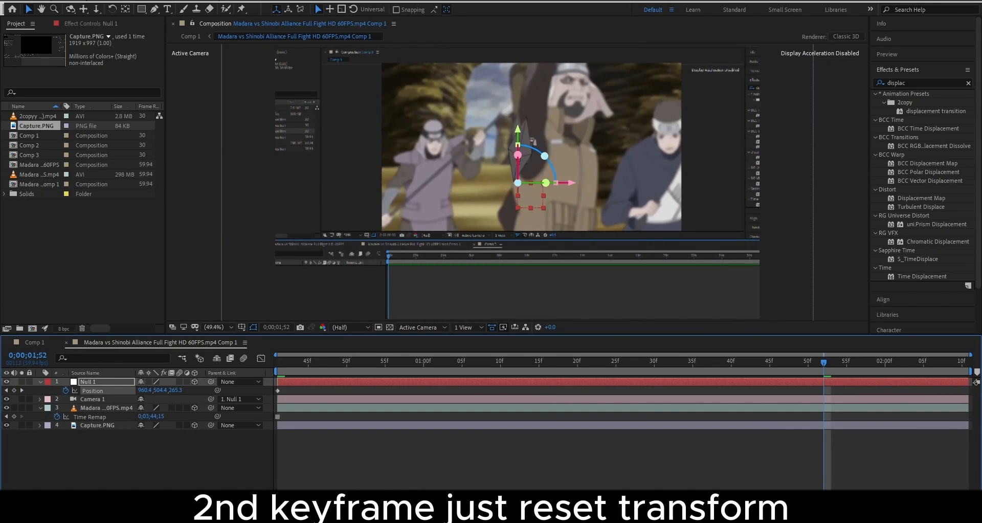
pyautogui.hotkey('ctrl', 'shift', 'a')
pyautogui.click(824, 390)
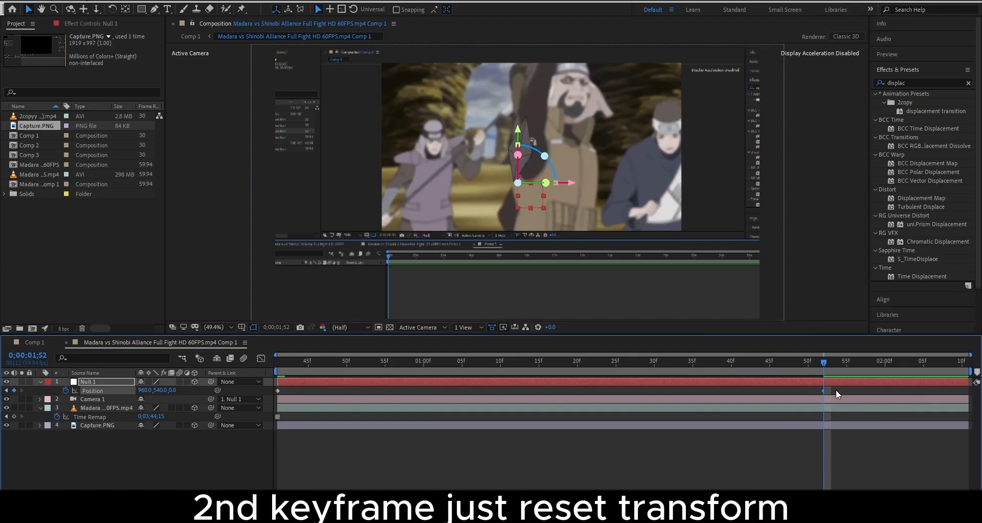
pyautogui.moveTo(824, 390); pyautogui.dragTo(971, 397)
# Separate Null 1's Position into X, Y, Z and ease the Z Position curve
pyautogui.rightClick(111, 391)
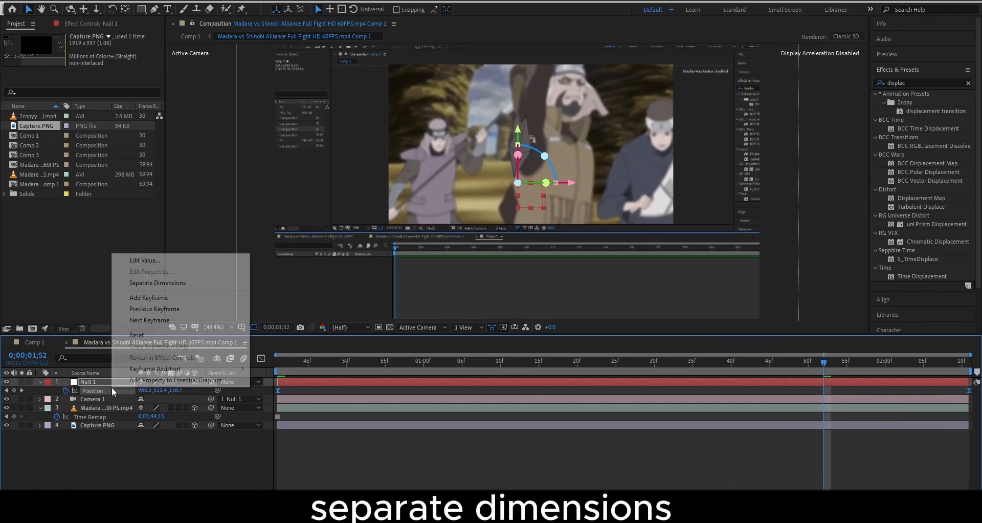
pyautogui.click(141, 281)
pyautogui.click(119, 408)
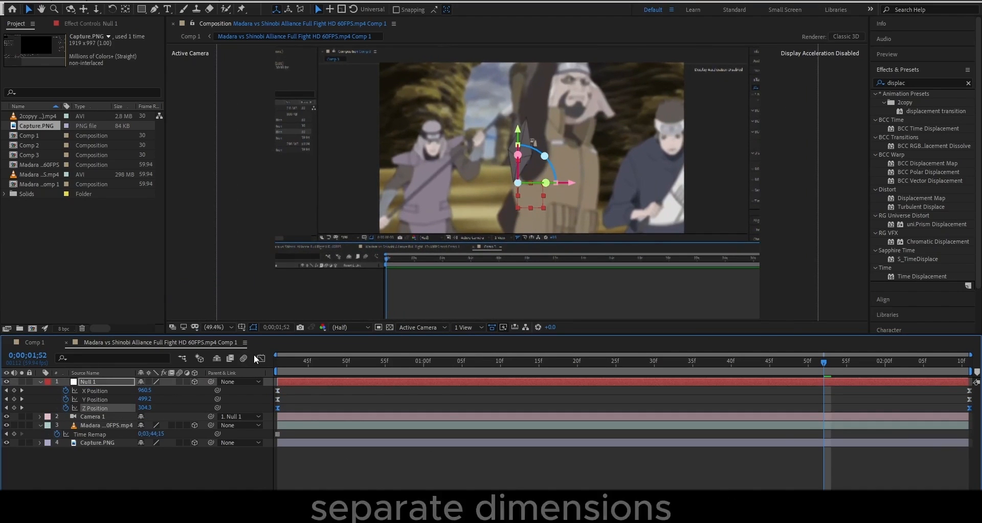
pyautogui.click(261, 358)
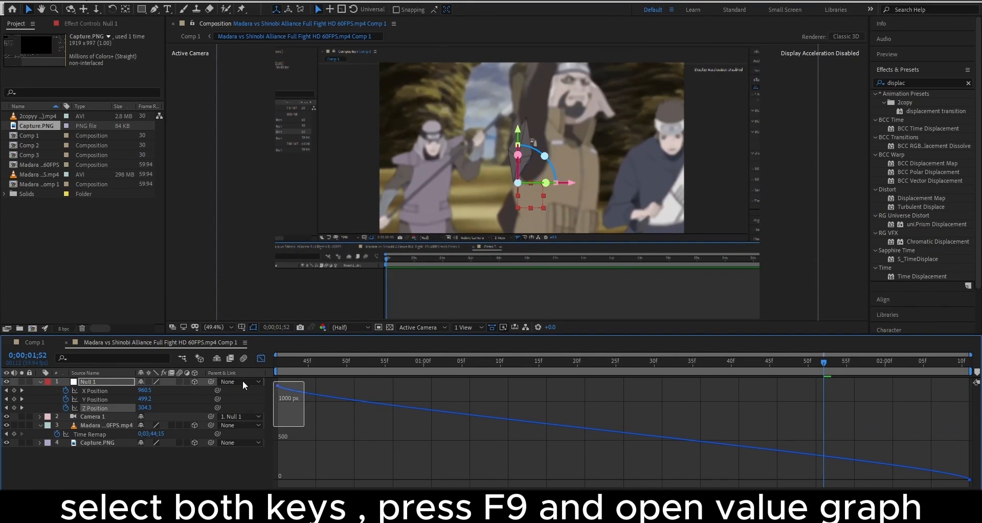
pyautogui.moveTo(282, 402); pyautogui.dragTo(283, 466)
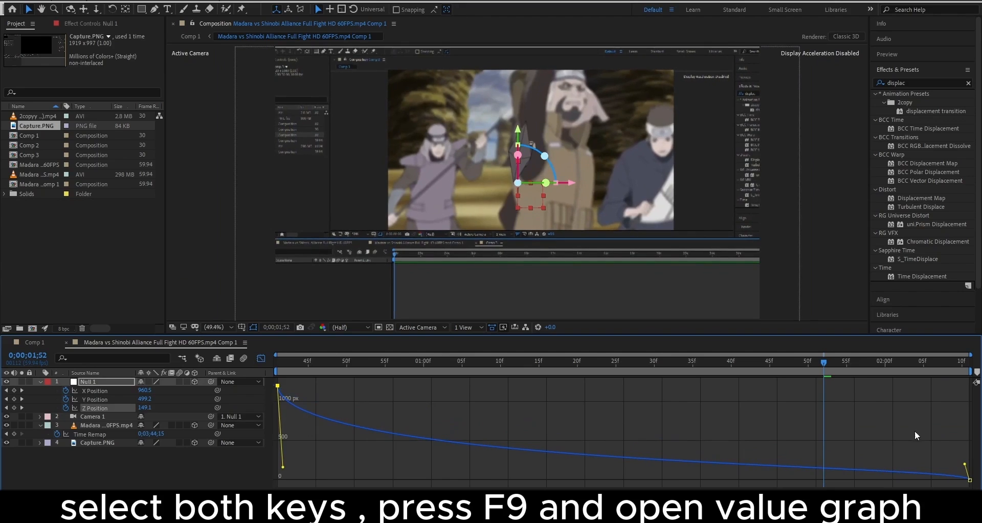
pyautogui.moveTo(966, 464); pyautogui.dragTo(276, 486)
# Ease the Y and X Position curves into their last keyframes and preview the push
pyautogui.click(127, 400)
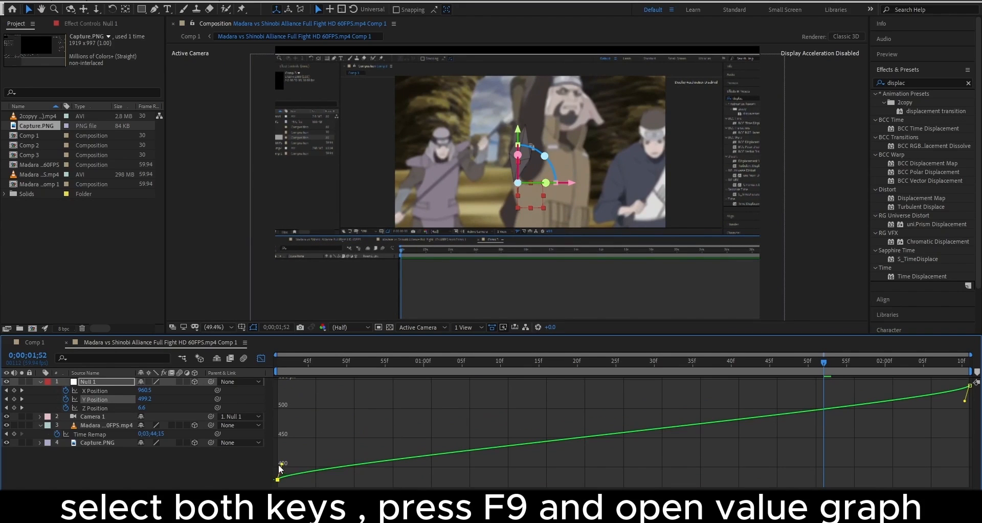
pyautogui.moveTo(280, 465); pyautogui.dragTo(282, 414)
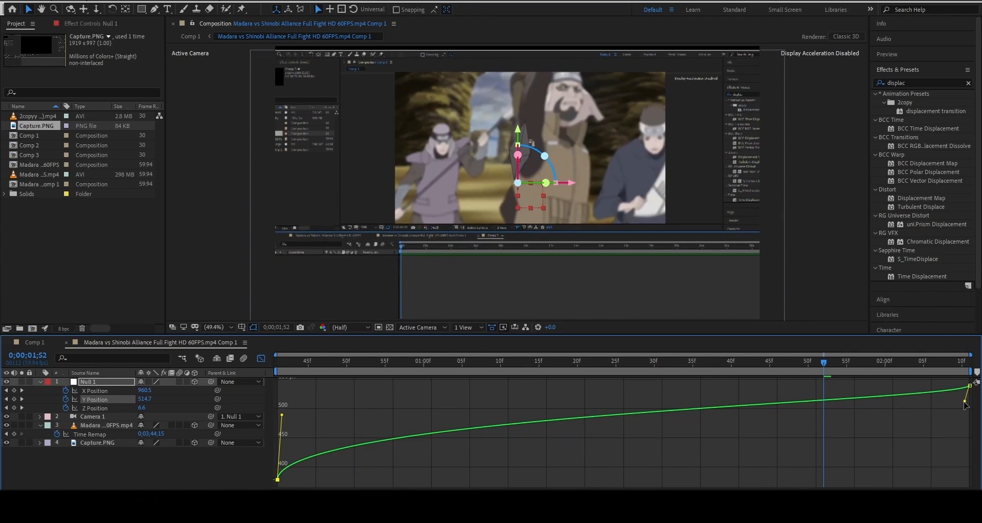
pyautogui.moveTo(965, 402); pyautogui.dragTo(282, 459)
pyautogui.click(121, 390)
pyautogui.moveTo(965, 464); pyautogui.dragTo(387, 463)
pyautogui.click(261, 358)
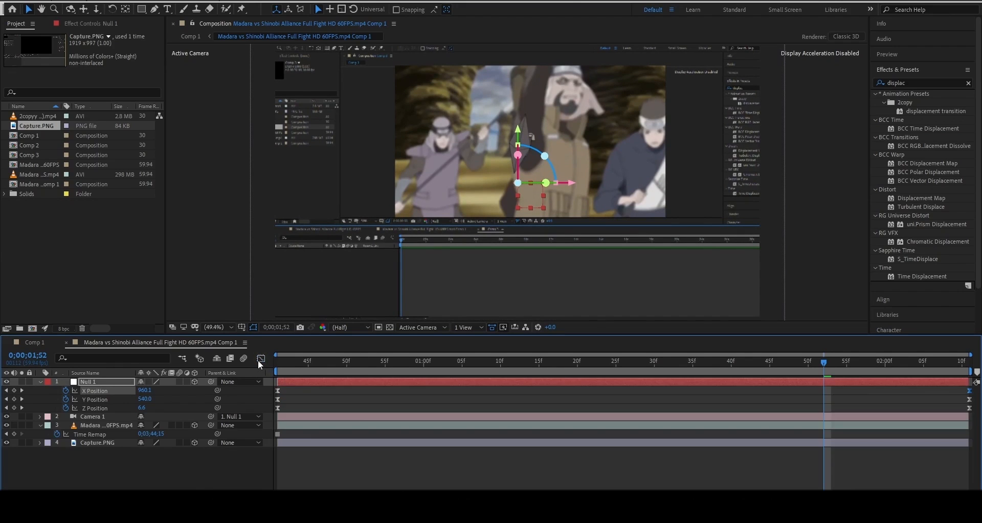
pyautogui.press('space')
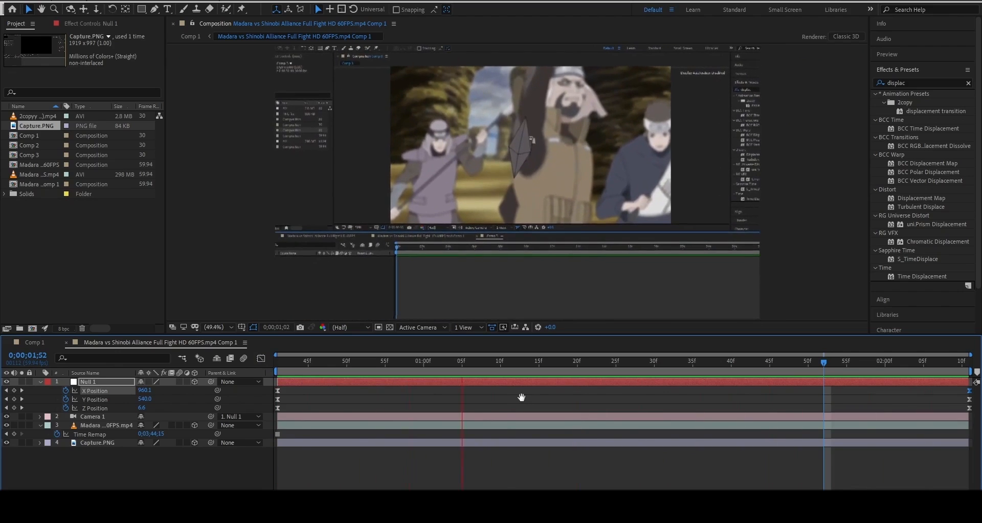
# Create a new Dark Gray Solid 1 layer in the comp
pyautogui.press('space')
pyautogui.click(241, 479)
pyautogui.press('u')
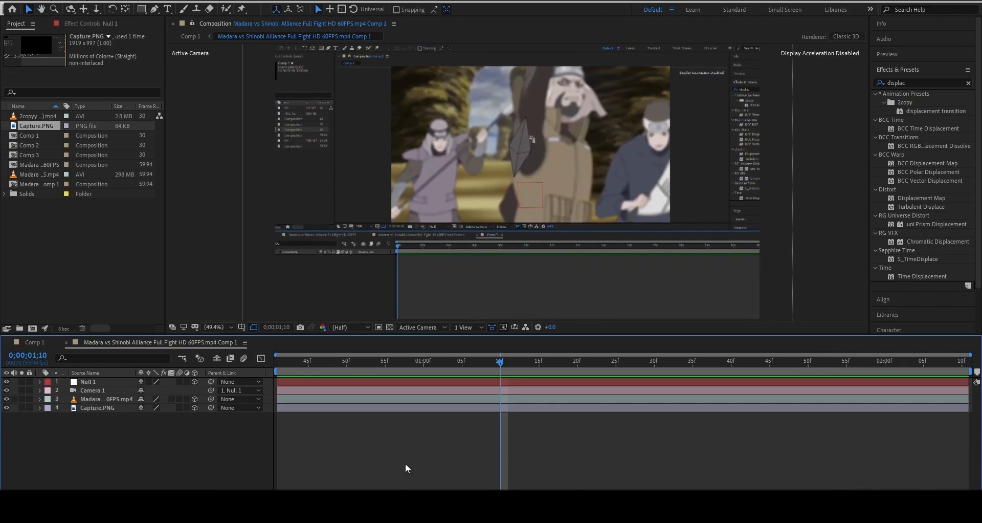
pyautogui.rightClick(195, 443)
pyautogui.moveTo(214, 328)
pyautogui.click(363, 358)
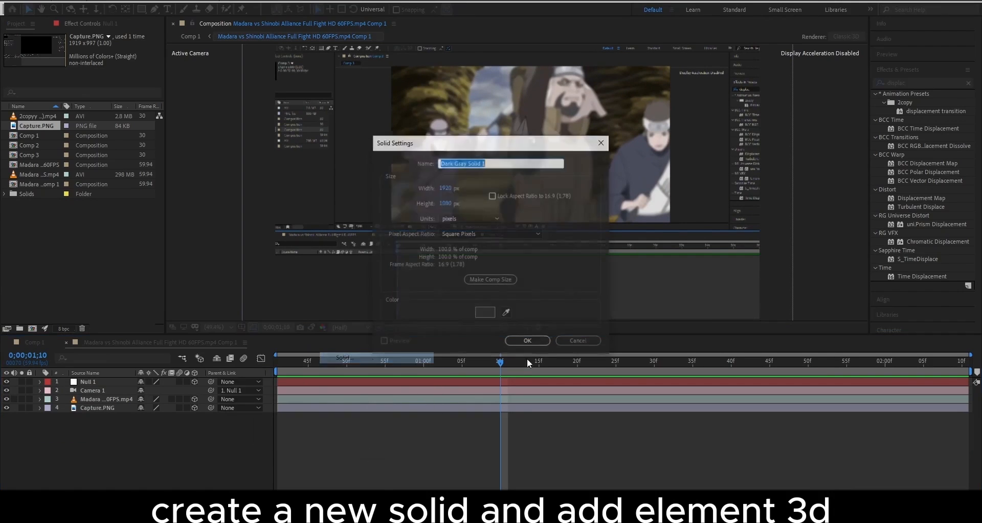
pyautogui.click(530, 344)
# Apply the Element effect to the solid via the effect search
pyautogui.hotkey('ctrl', 'space')
pyautogui.write('e')
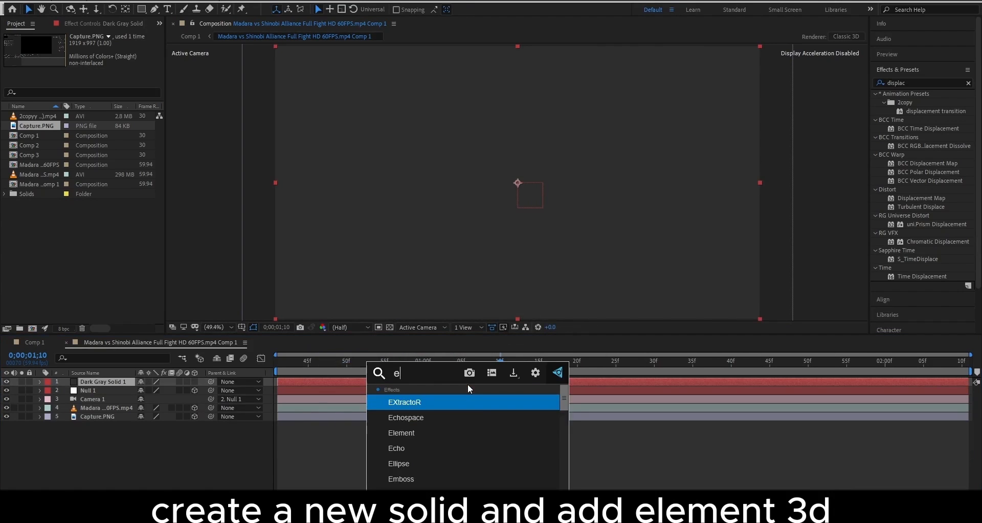
pyautogui.write('lem')
pyautogui.press('Return')
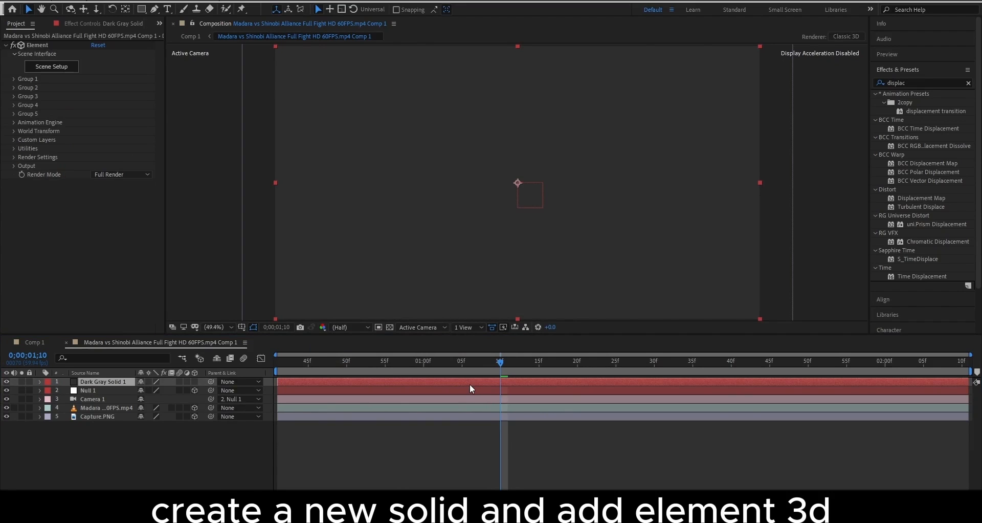
# In Element Scene Setup, import model.obj from the minato-kunai source folder
pyautogui.click(52, 66)
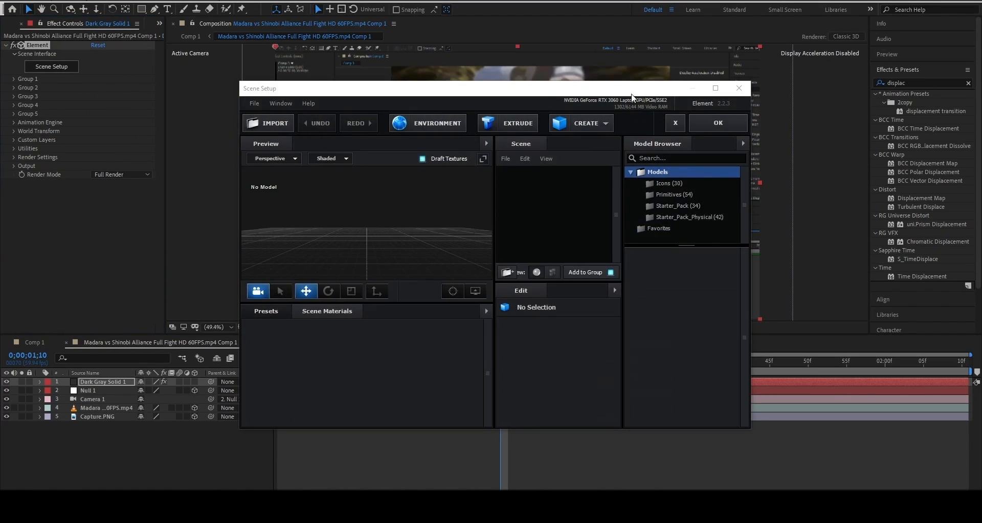
pyautogui.click(716, 88)
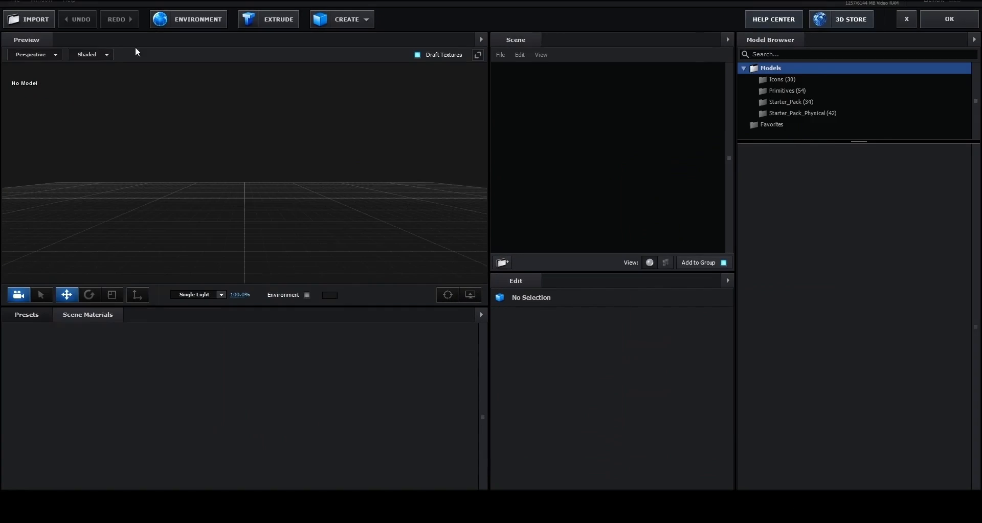
pyautogui.click(33, 20)
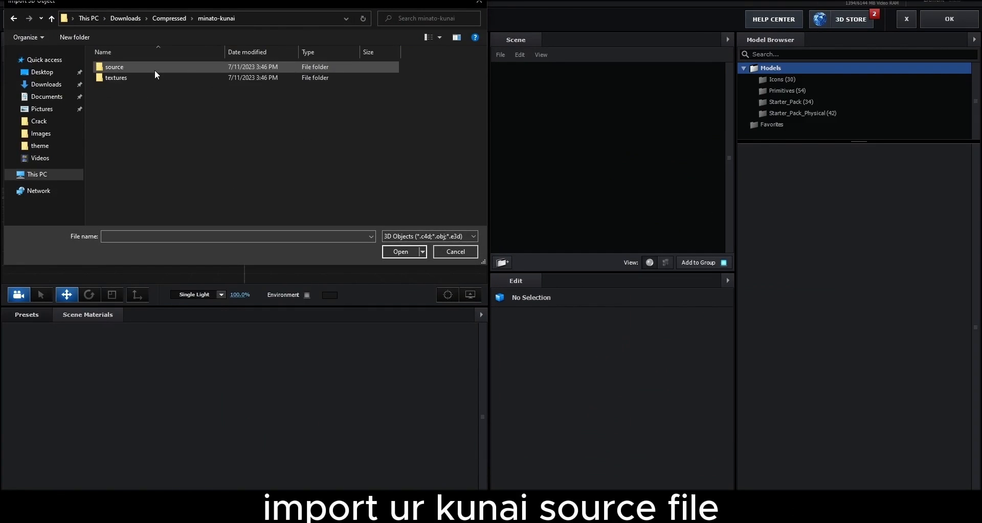
pyautogui.doubleClick(154, 69)
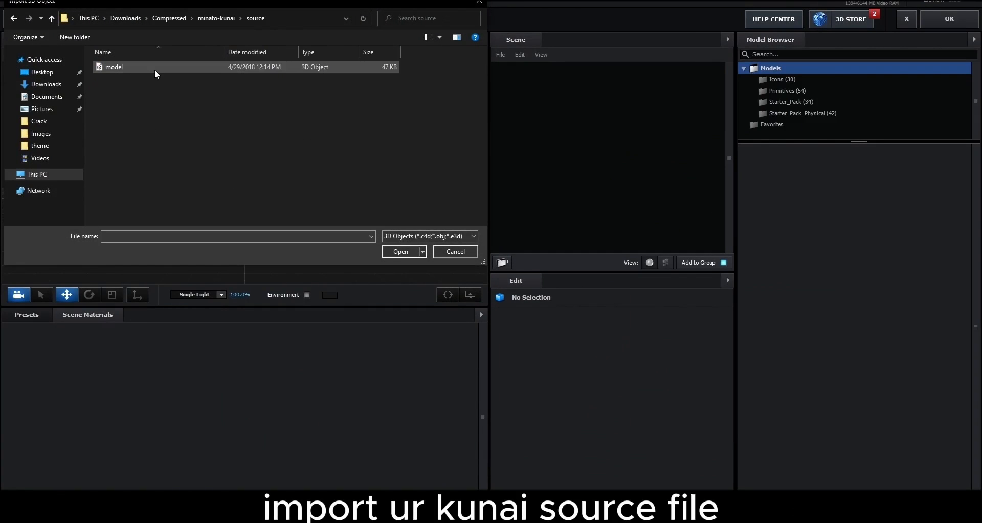
pyautogui.click(14, 19)
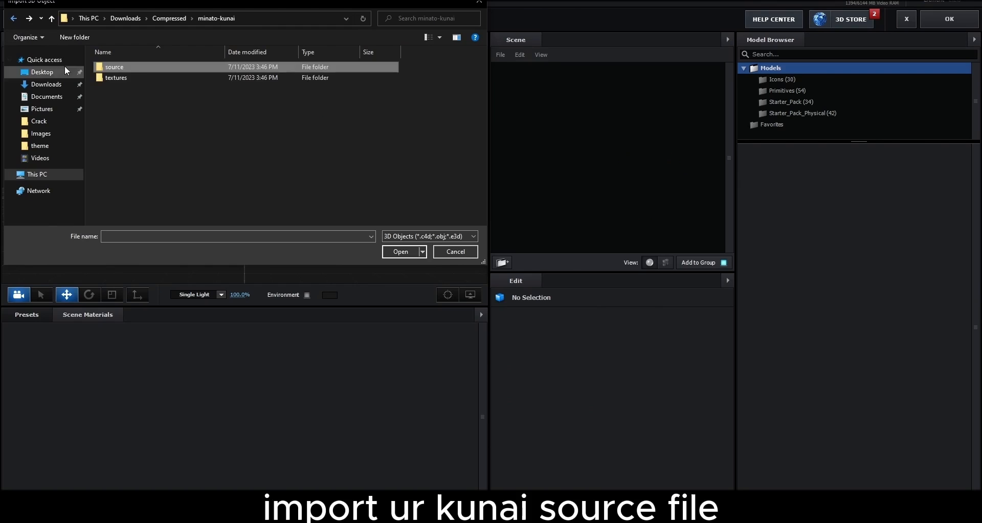
pyautogui.doubleClick(105, 66)
pyautogui.doubleClick(125, 68)
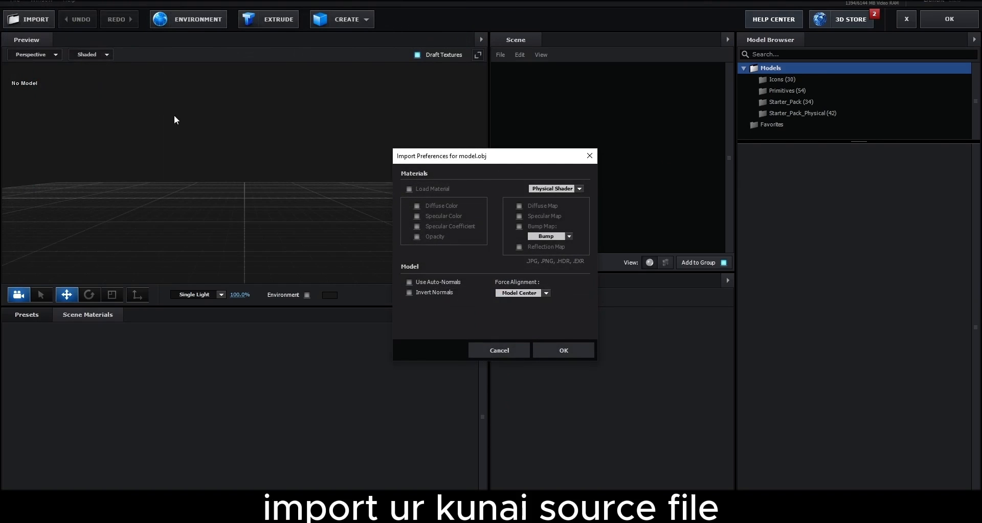
pyautogui.click(550, 346)
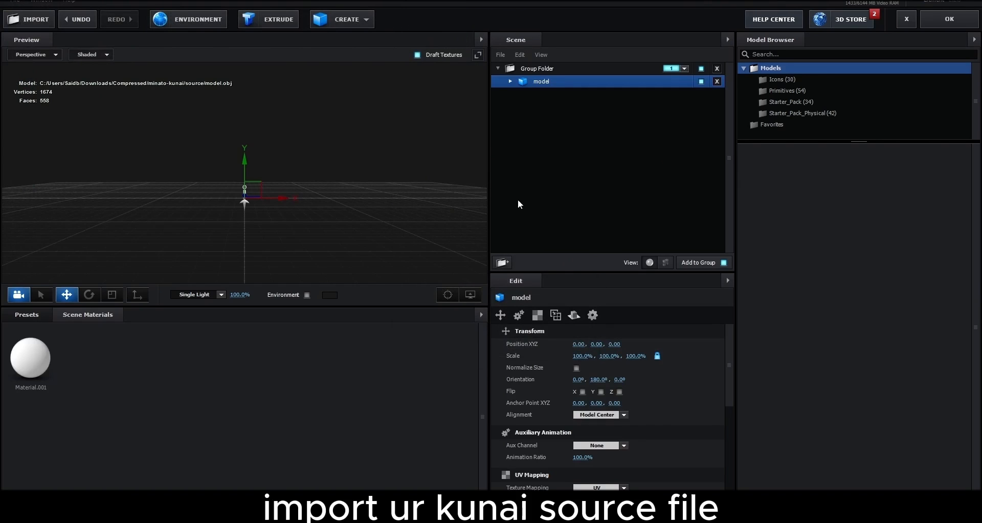
# Scale the kunai model to 5000% on all axes and zoom out to view it
pyautogui.click(609, 356)
pyautogui.write('1')
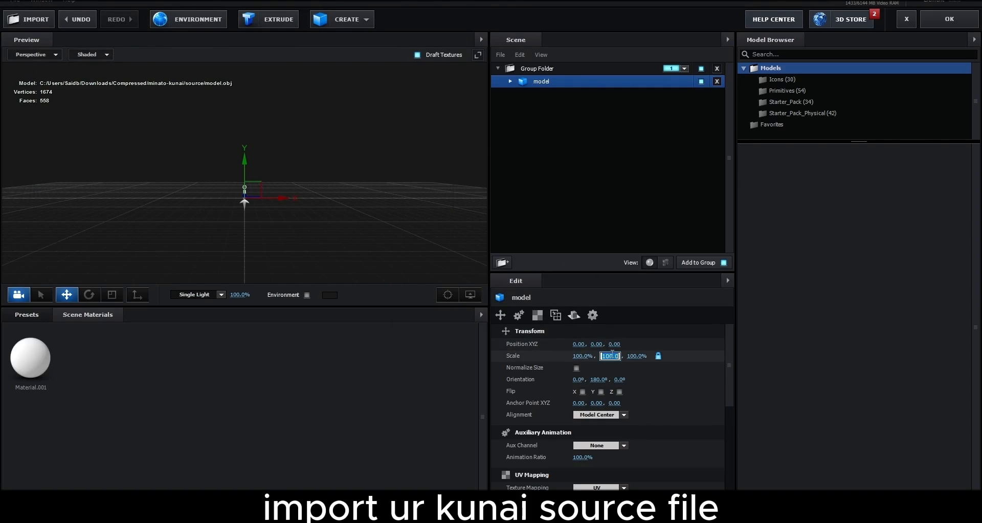
pyautogui.write('0000')
pyautogui.press('Return')
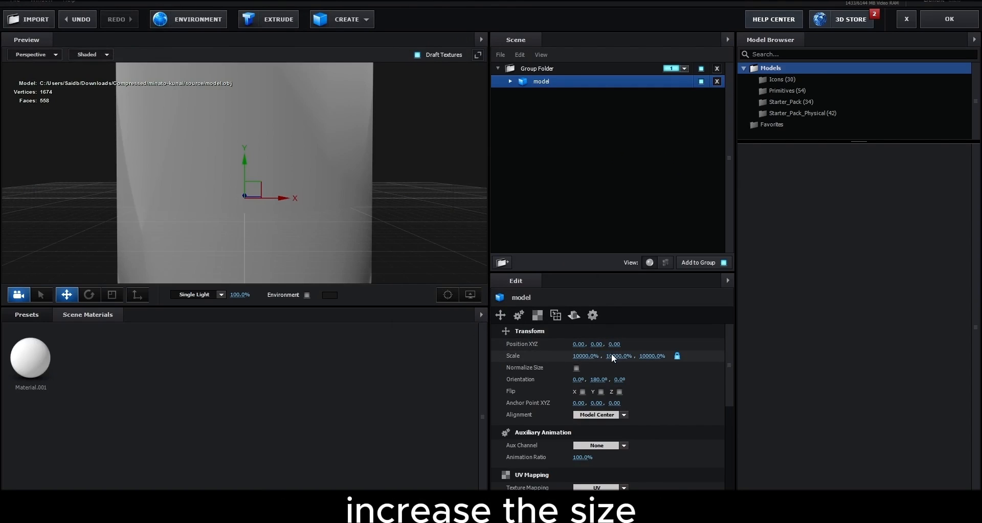
pyautogui.click(609, 356)
pyautogui.write('5000')
pyautogui.press('Return')
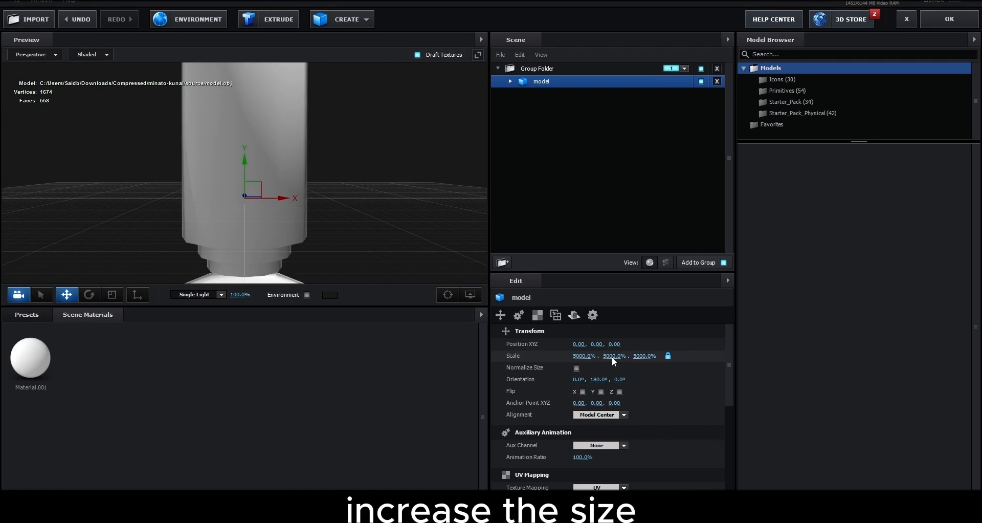
pyautogui.scroll(-10, 188, 198)
pyautogui.moveTo(282, 186); pyautogui.dragTo(307, 245)
# Load None_albedo from the minato-kunai textures folder as Material.001's diffuse texture
pyautogui.click(510, 81)
pyautogui.click(570, 94)
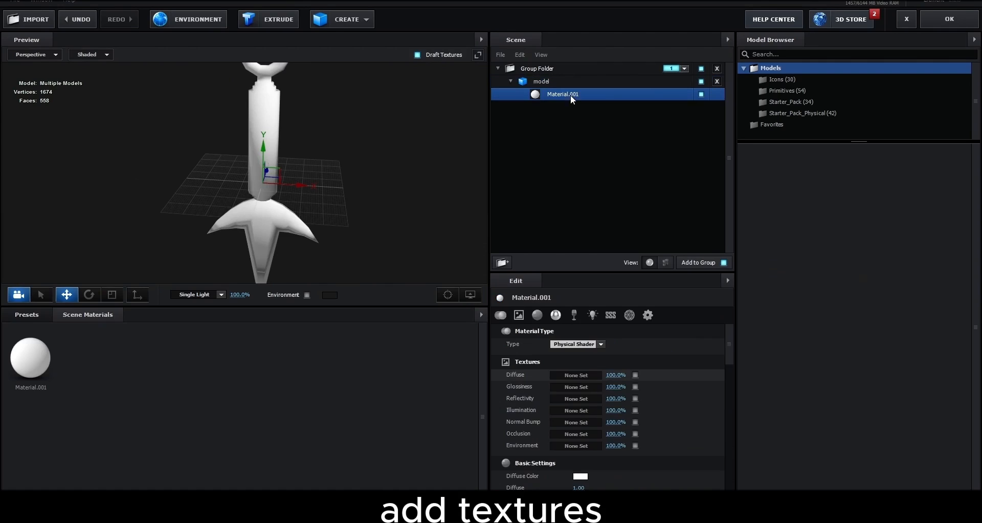
pyautogui.click(582, 376)
pyautogui.click(614, 314)
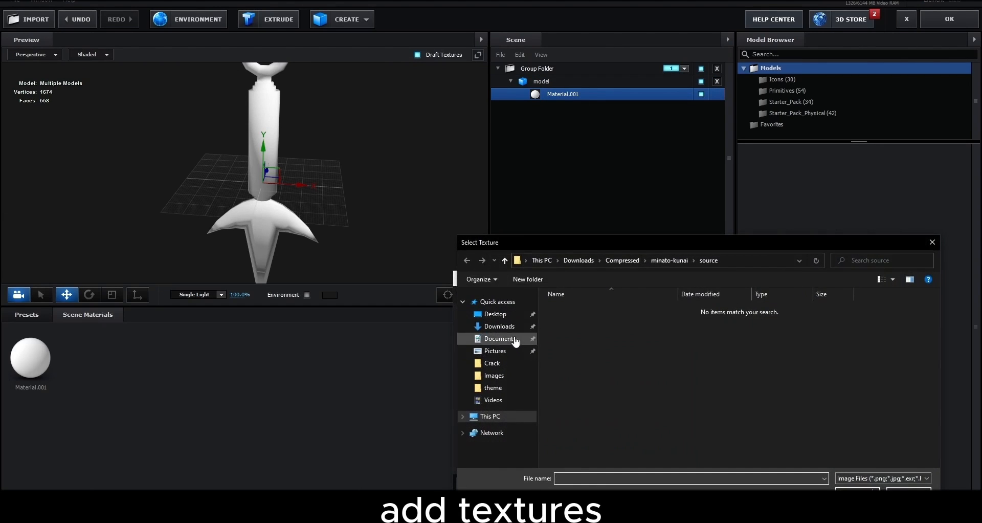
pyautogui.click(499, 326)
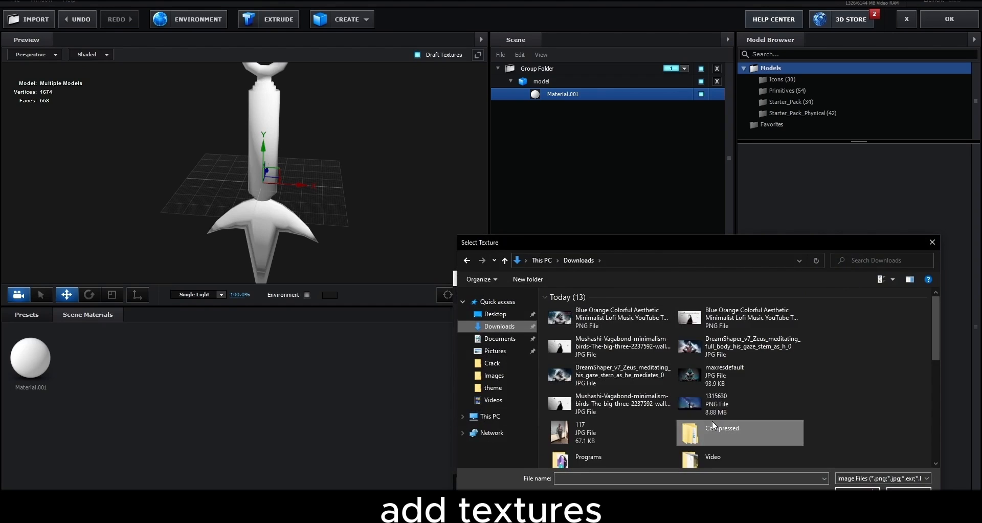
pyautogui.doubleClick(713, 424)
pyautogui.doubleClick(610, 322)
pyautogui.doubleClick(605, 317)
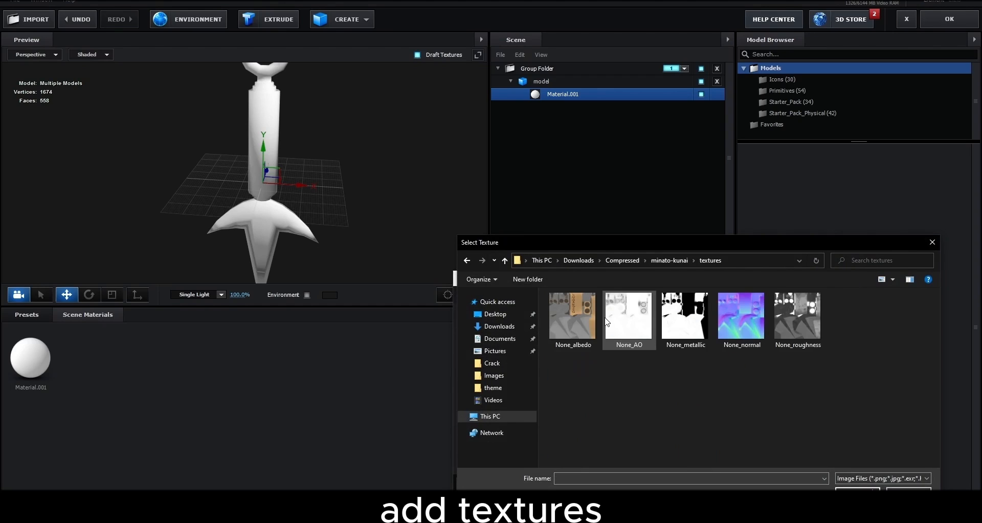
pyautogui.doubleClick(582, 313)
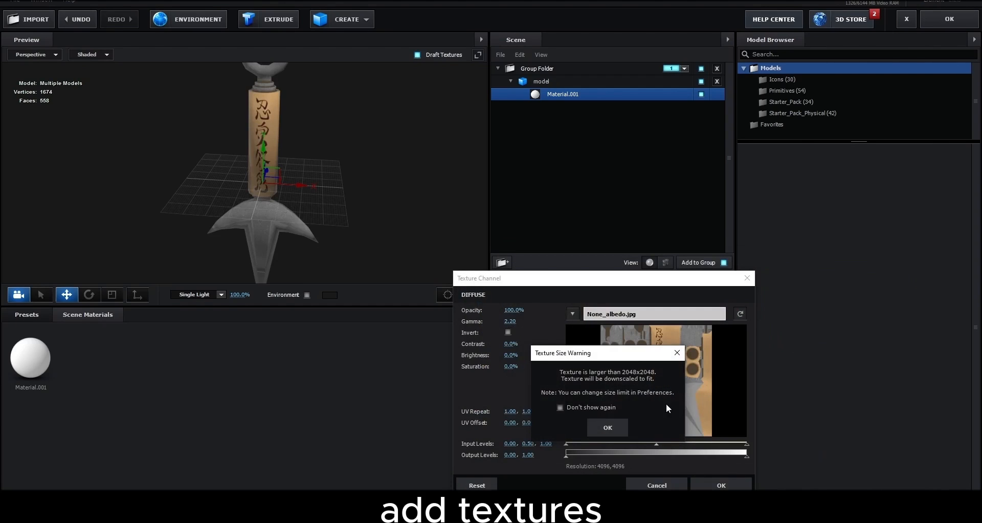
pyautogui.press('Return')
pyautogui.click(703, 482)
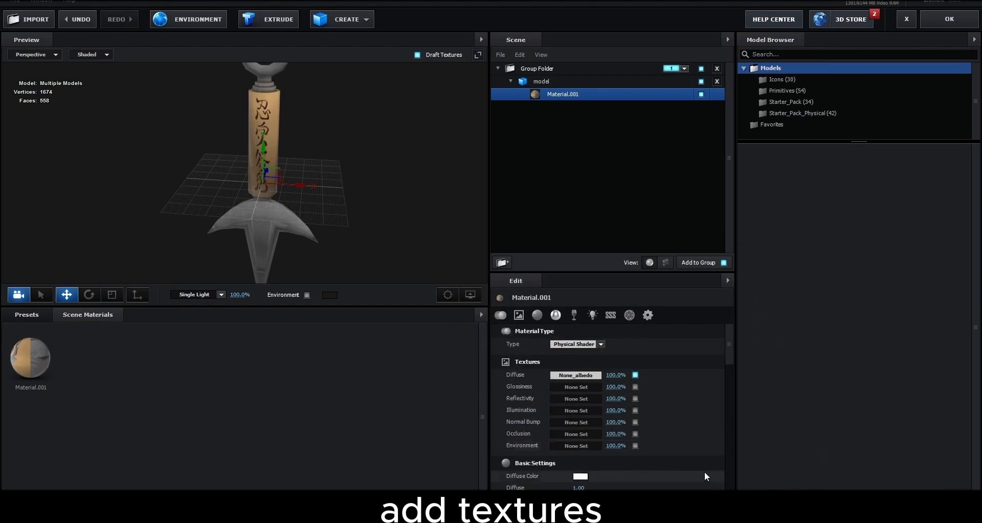
# Load None_normal as the material's Normal Bump texture
pyautogui.click(582, 423)
pyautogui.click(629, 330)
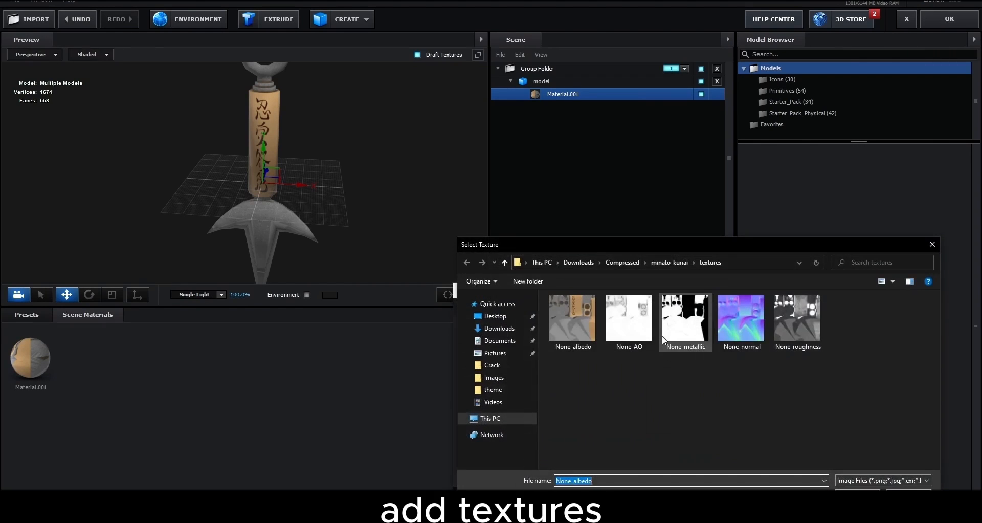
pyautogui.doubleClick(740, 318)
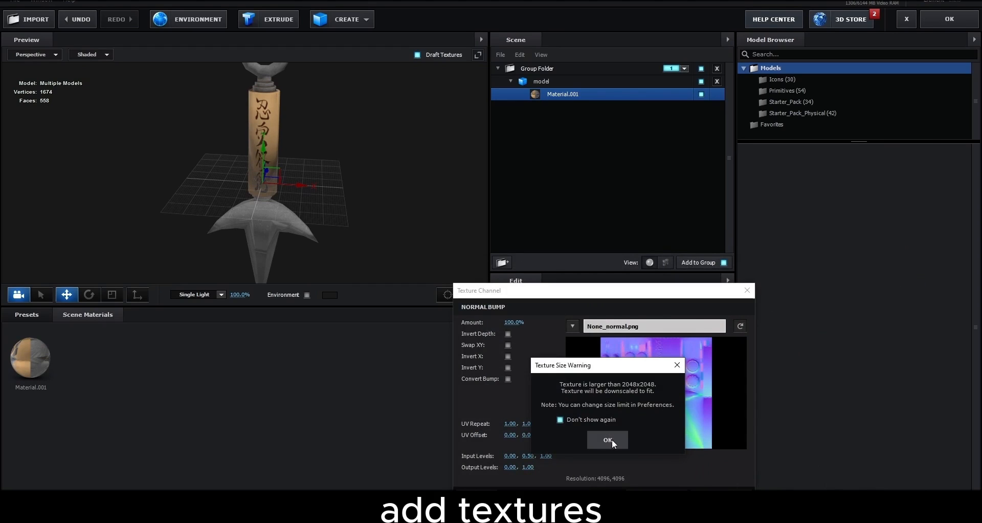
pyautogui.click(609, 439)
pyautogui.press('Return')
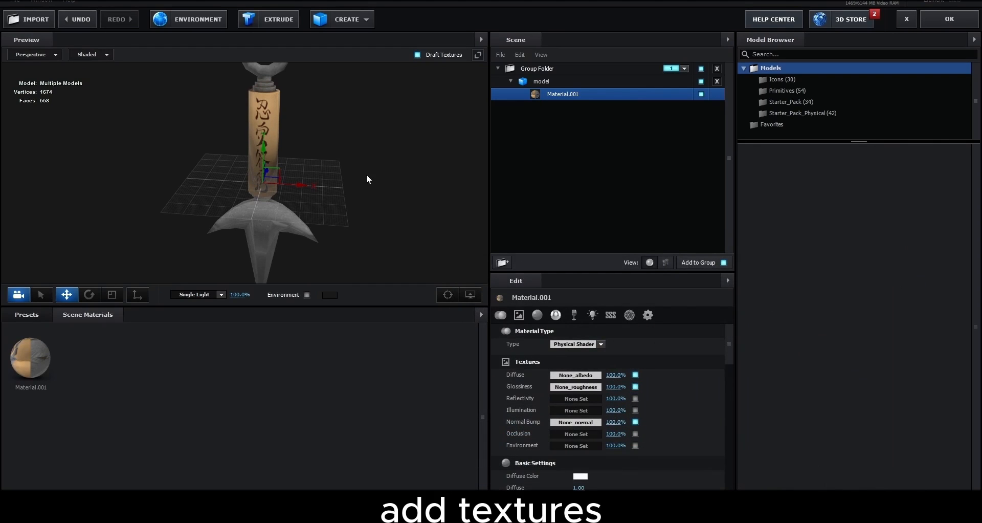
pyautogui.moveTo(366, 175); pyautogui.dragTo(302, 215)
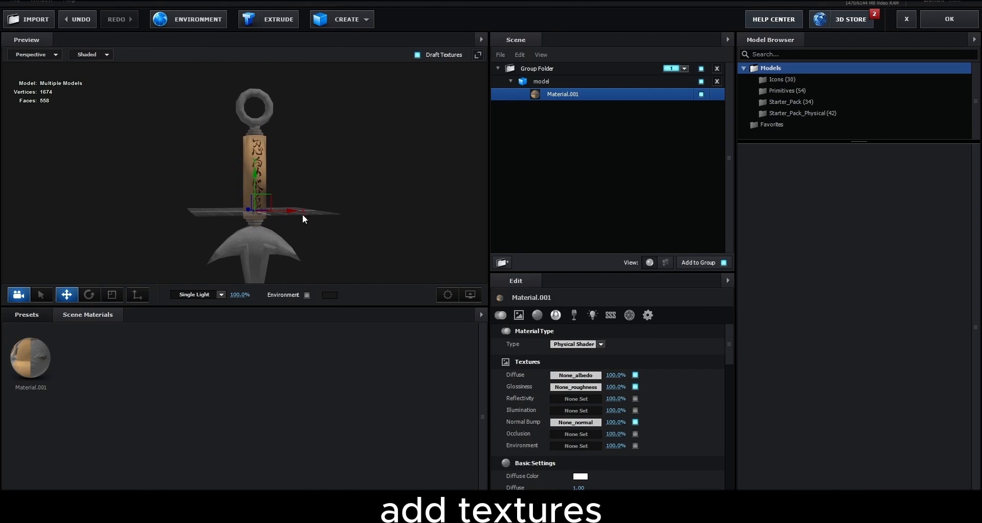
# Show the environment presets and inspect the kunai from several angles
pyautogui.click(24, 314)
pyautogui.click(42, 340)
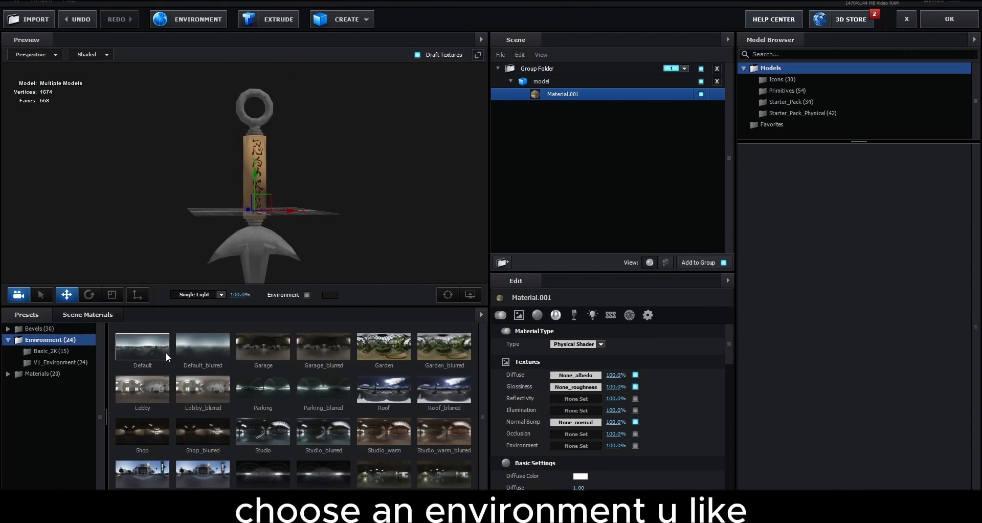
pyautogui.moveTo(391, 161); pyautogui.dragTo(428, 172)
pyautogui.moveTo(420, 264); pyautogui.dragTo(382, 185)
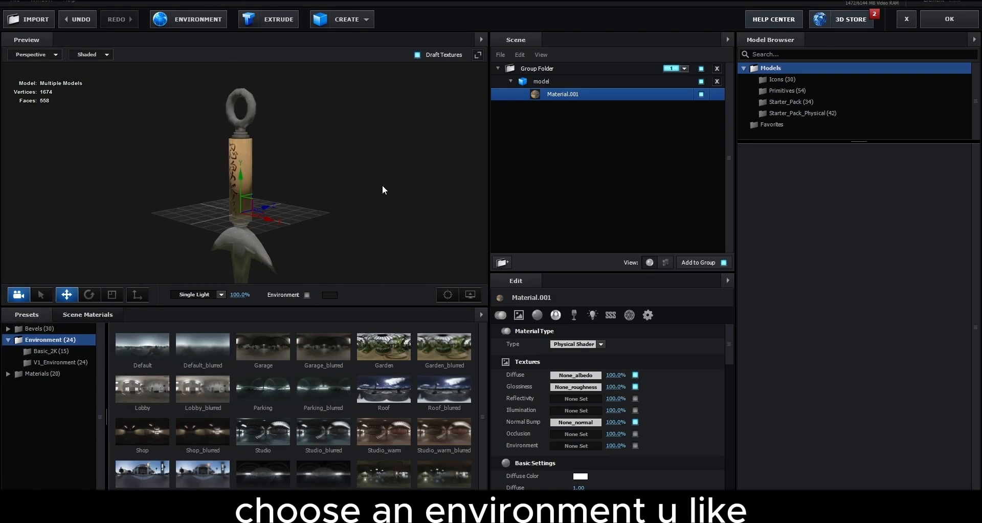
# Return to the comp and shrink the kunai's Particle Size from 4.80 to 1.80
pyautogui.click(938, 22)
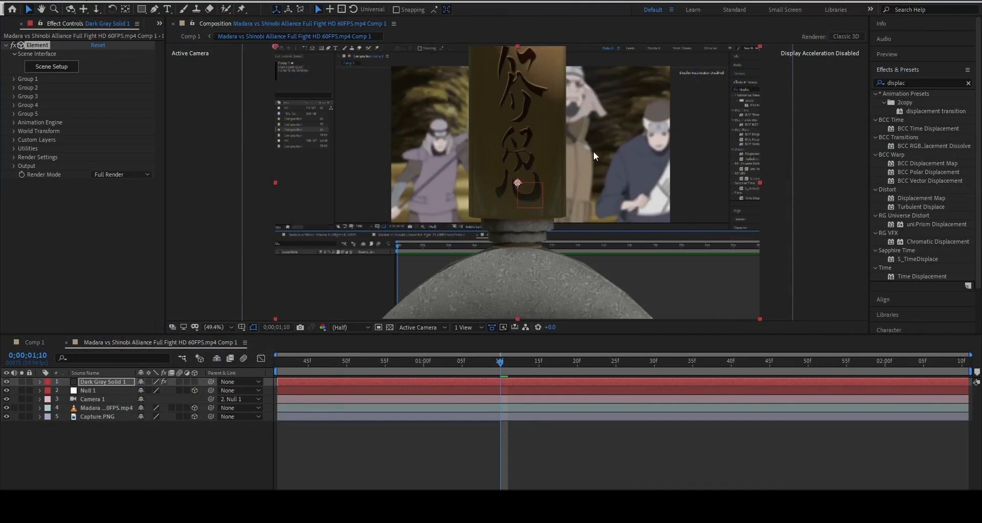
pyautogui.click(14, 78)
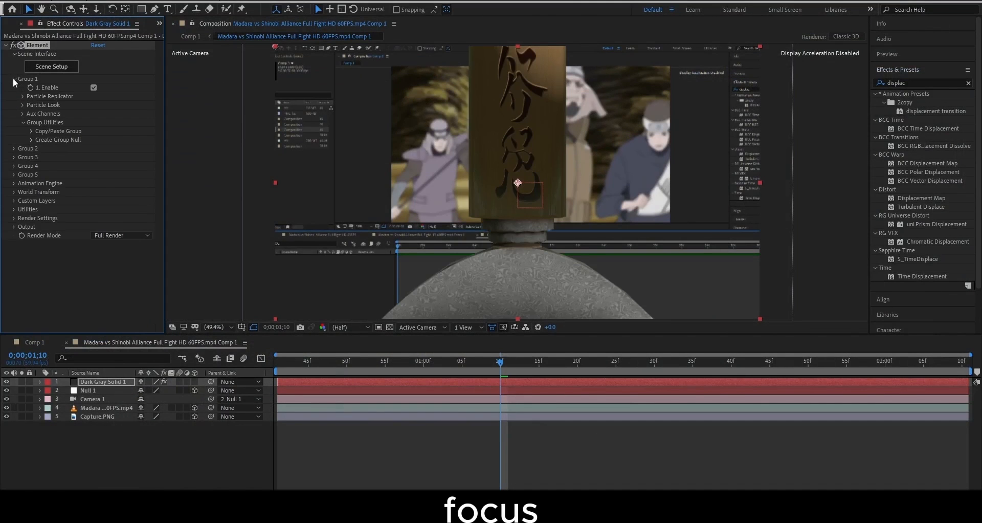
pyautogui.click(23, 105)
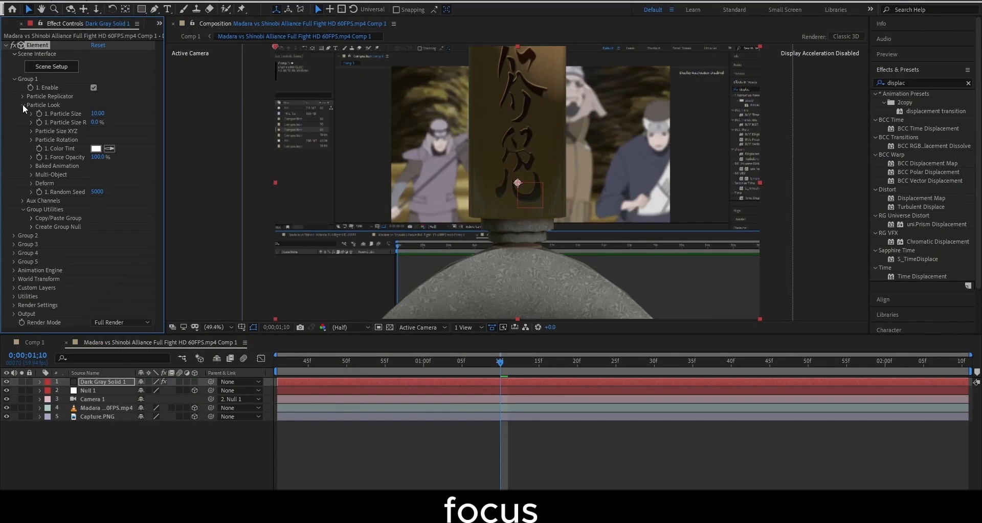
pyautogui.click(97, 113)
pyautogui.write('4.8')
pyautogui.press('Return')
pyautogui.moveTo(72, 122); pyautogui.dragTo(64, 124)
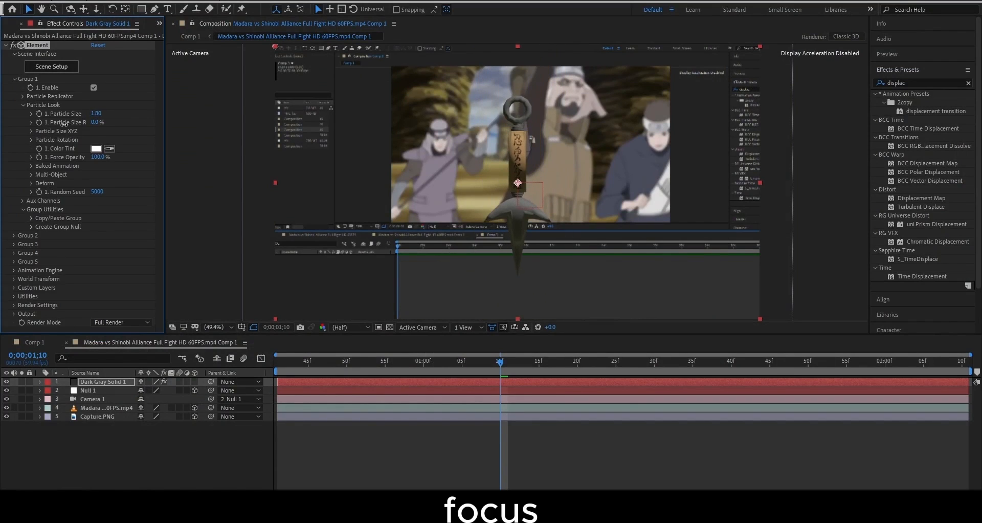
# Try a Particle Replicator rotation tweak, then enlarge the kunai's Particle Size to 3.10
pyautogui.click(23, 104)
pyautogui.click(23, 96)
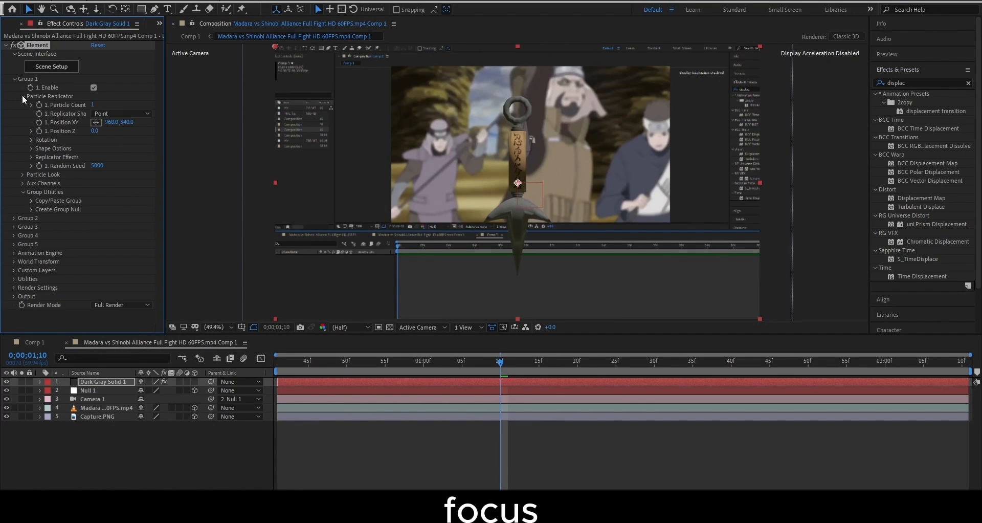
pyautogui.click(32, 131)
pyautogui.click(31, 131)
pyautogui.click(30, 139)
pyautogui.moveTo(101, 166); pyautogui.dragTo(104, 189)
pyautogui.hotkey('ctrl', 'z')
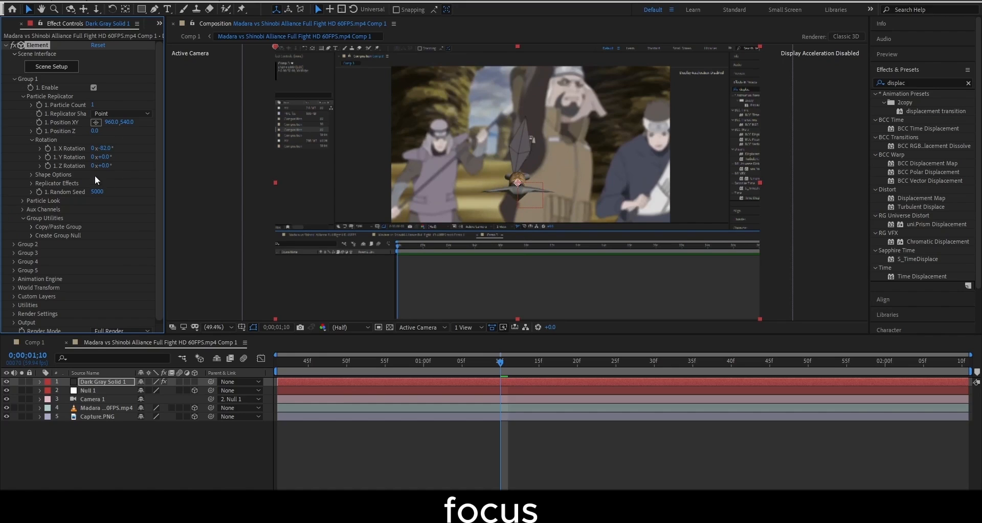
pyautogui.click(20, 199)
pyautogui.moveTo(95, 209); pyautogui.dragTo(106, 211)
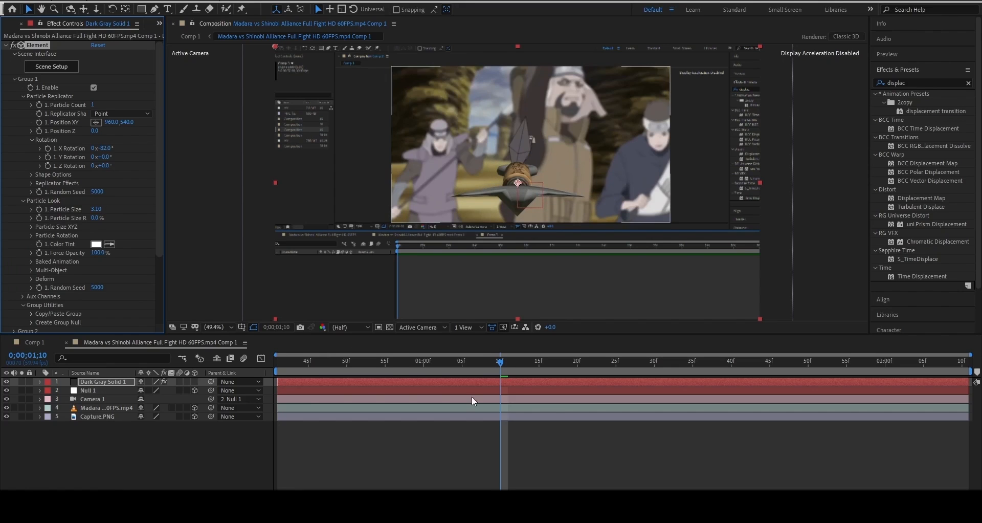
# Rotate the kunai 39° around Y and move that keyframe to the clip's end
pyautogui.moveTo(486, 362); pyautogui.dragTo(499, 384)
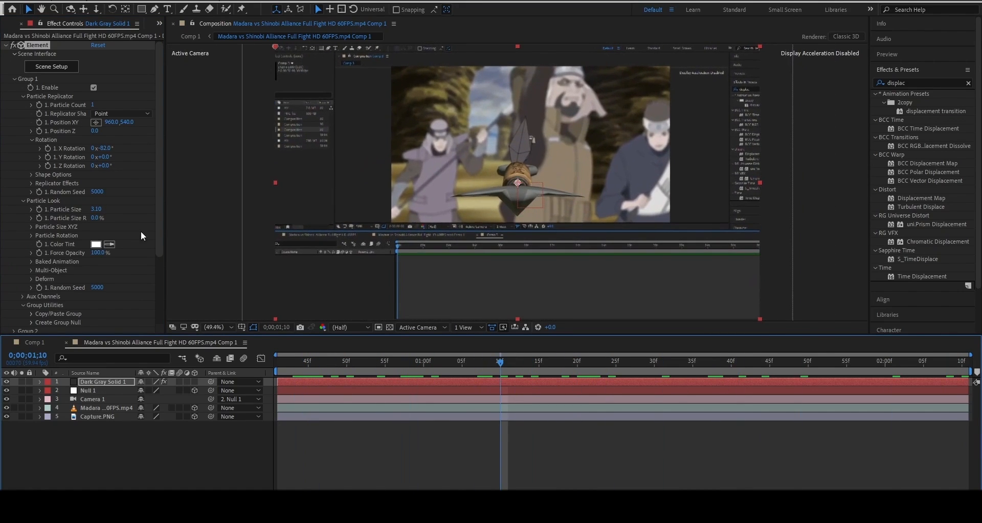
pyautogui.moveTo(102, 168); pyautogui.dragTo(145, 158)
pyautogui.hotkey('ctrl', 'z')
pyautogui.hotkey('ctrl', 'z')
pyautogui.press('u')
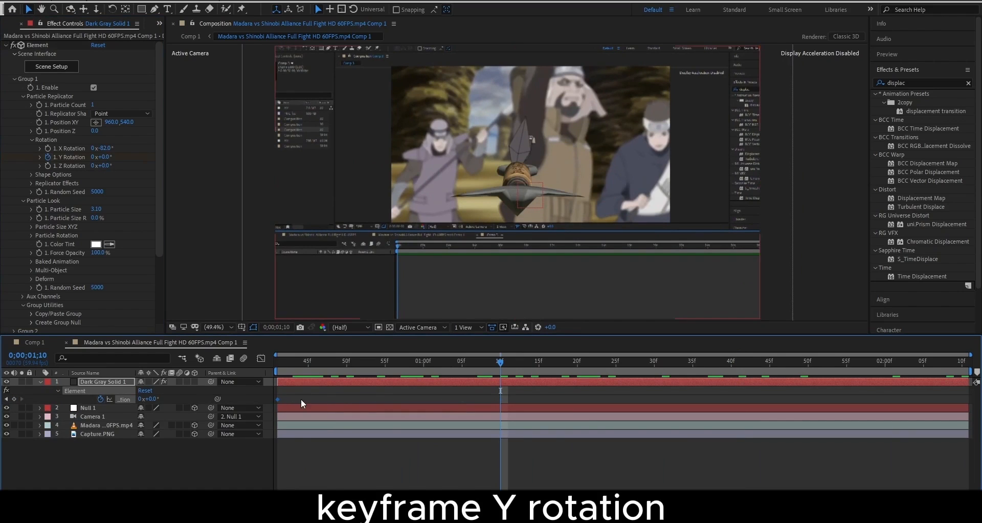
pyautogui.moveTo(105, 157); pyautogui.dragTo(348, 196)
pyautogui.moveTo(503, 400); pyautogui.dragTo(964, 413)
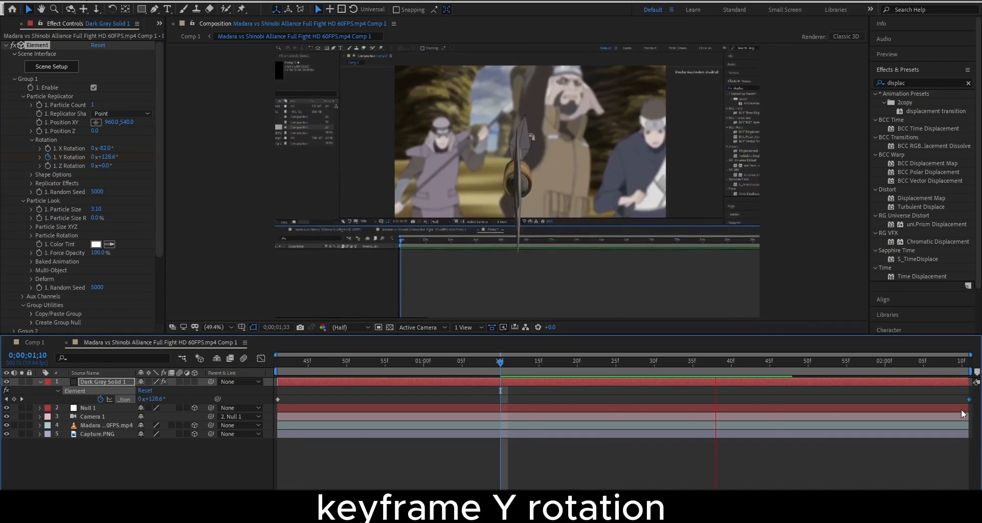
pyautogui.press('space')
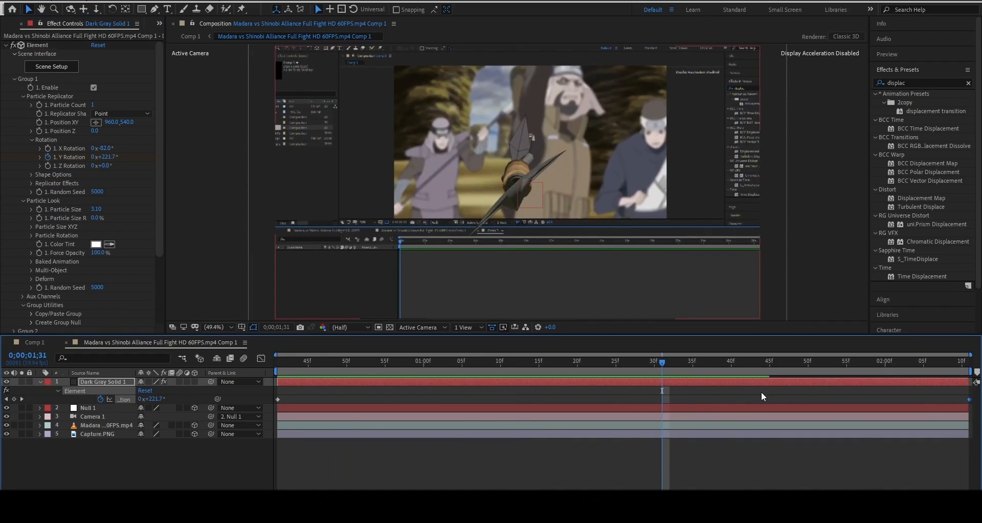
# Spin the kunai further around Y and place the final rotation keyframe at the clip end
pyautogui.moveTo(970, 399); pyautogui.dragTo(667, 410)
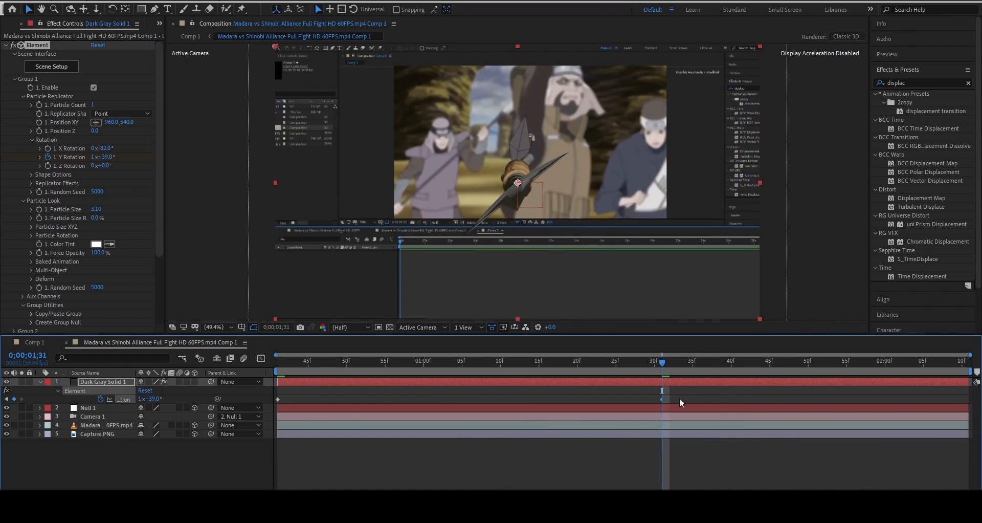
pyautogui.moveTo(161, 400); pyautogui.dragTo(616, 394)
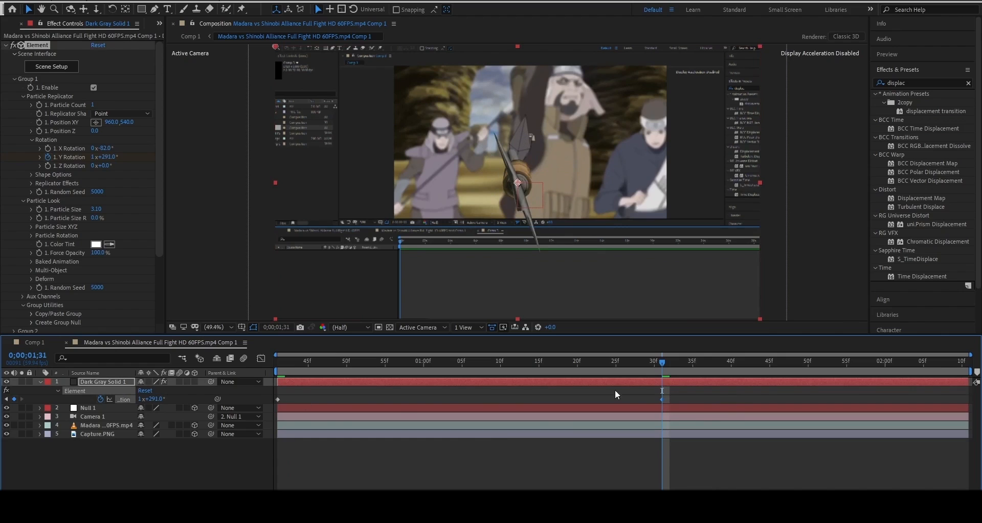
pyautogui.moveTo(911, 406); pyautogui.dragTo(972, 408)
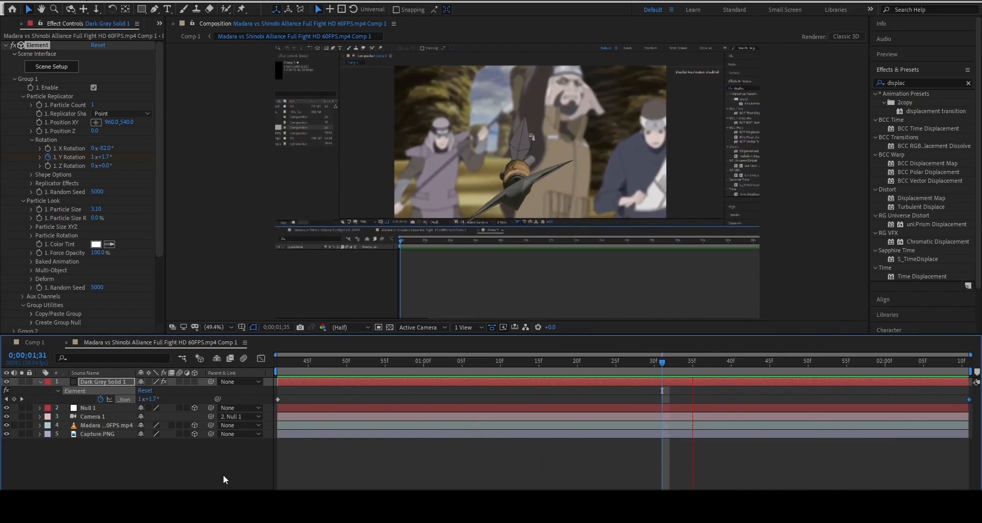
pyautogui.click(223, 474)
# Raise the kunai to Y position 430, set Y Rotation to 71°, and preview
pyautogui.press('e')
pyautogui.press('e')
pyautogui.click(277, 369)
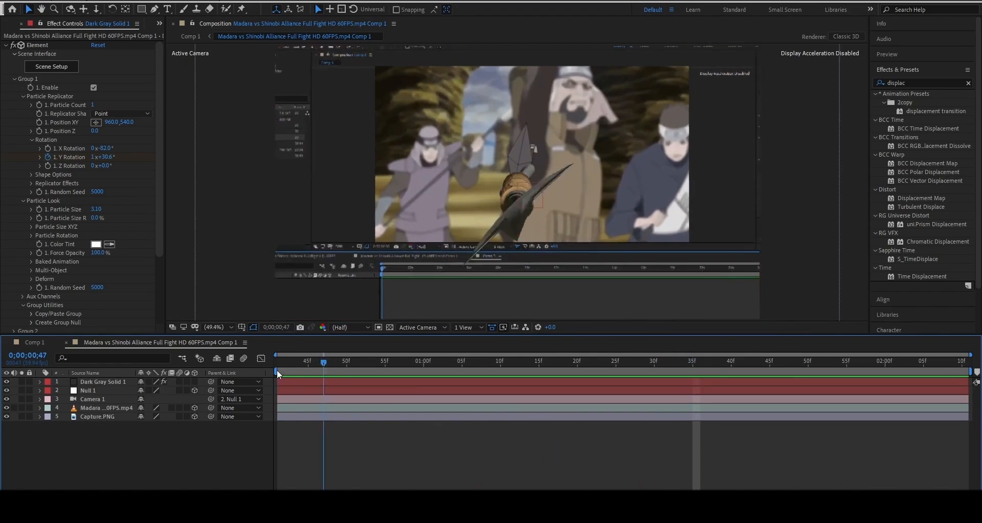
pyautogui.click(98, 384)
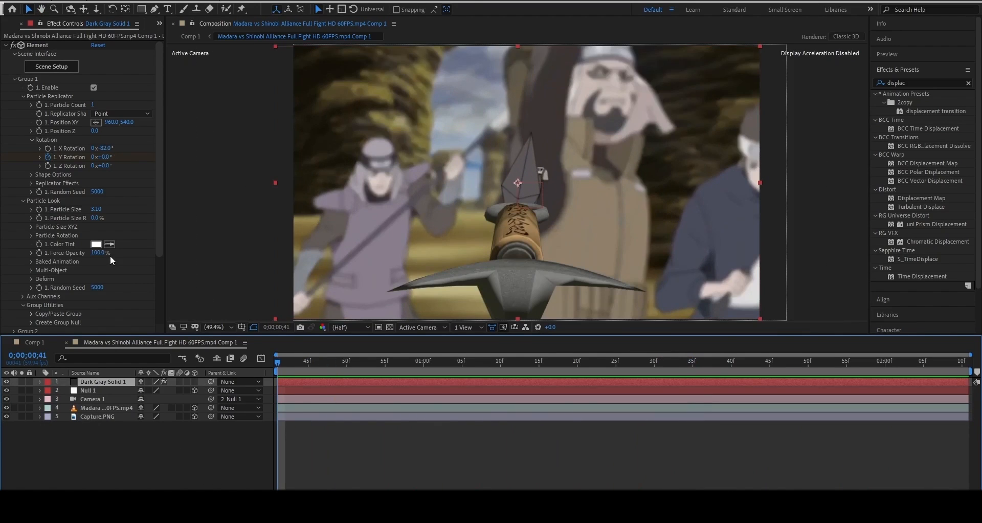
pyautogui.click(125, 145)
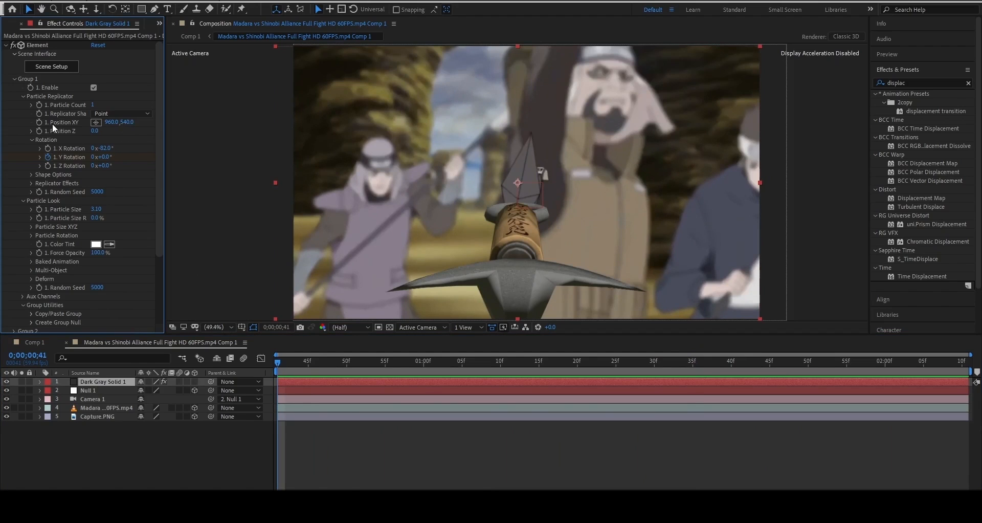
pyautogui.moveTo(131, 126); pyautogui.dragTo(106, 156)
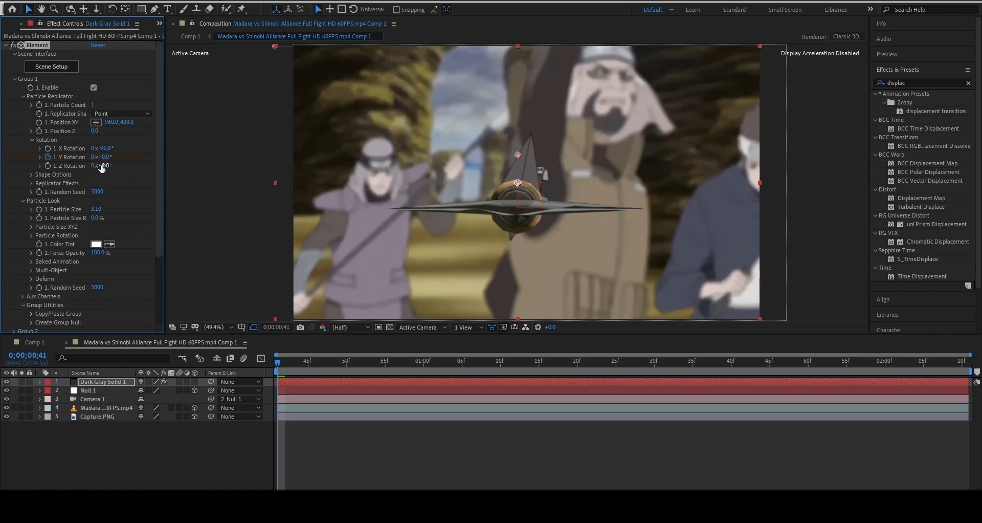
pyautogui.moveTo(101, 162); pyautogui.dragTo(150, 167)
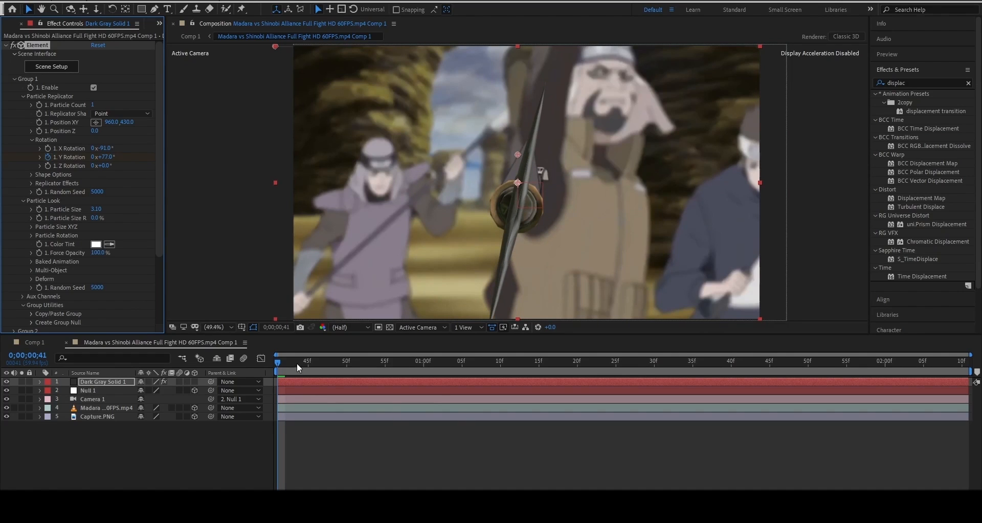
pyautogui.press('space')
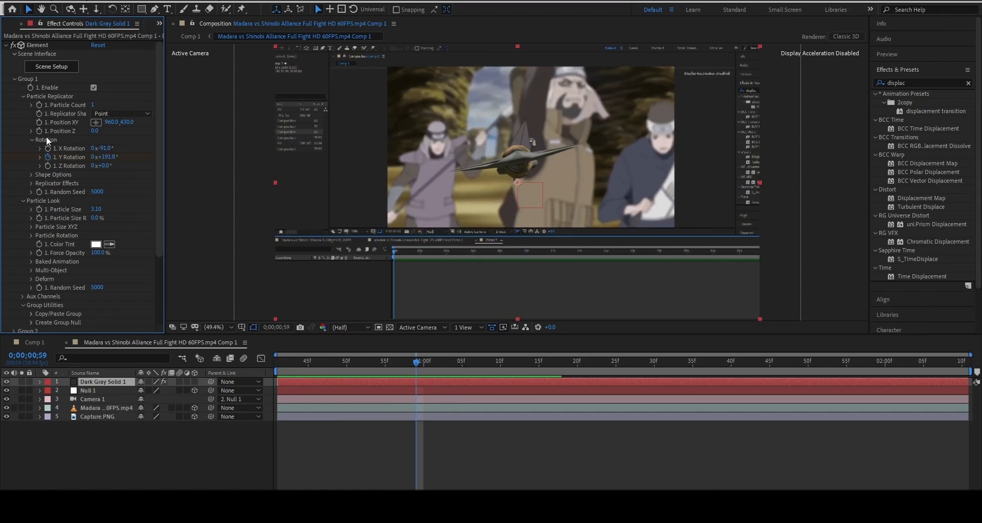
# Keyframe Particle Size from the clip start, growing the kunai to 6.61 at 0;00;02;02
pyautogui.click(40, 209)
pyautogui.press('u')
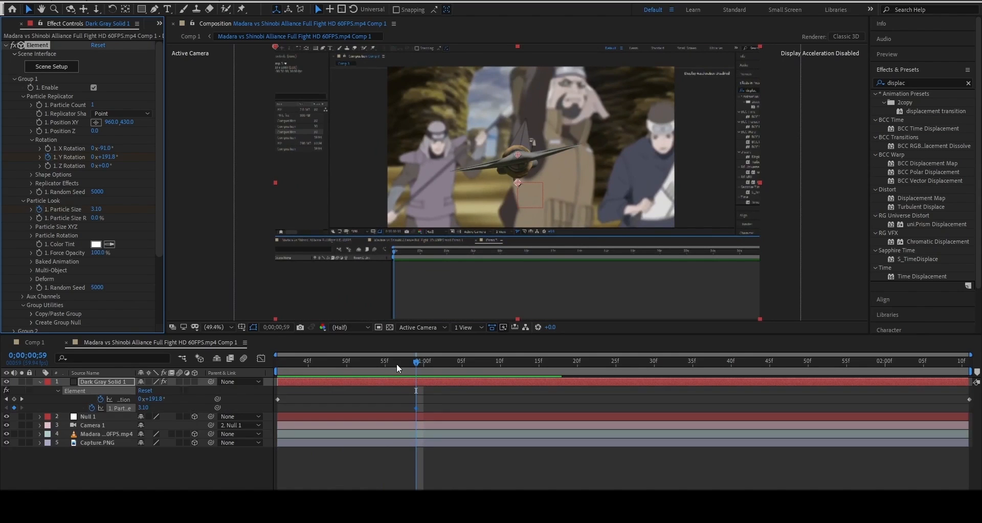
pyautogui.moveTo(417, 408); pyautogui.dragTo(278, 413)
pyautogui.moveTo(778, 364); pyautogui.dragTo(901, 362)
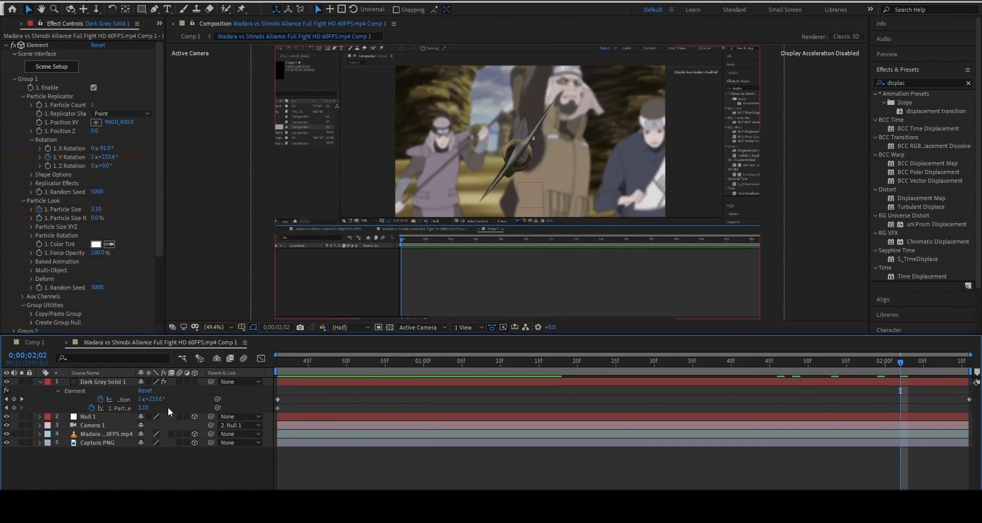
pyautogui.moveTo(149, 411); pyautogui.dragTo(171, 414)
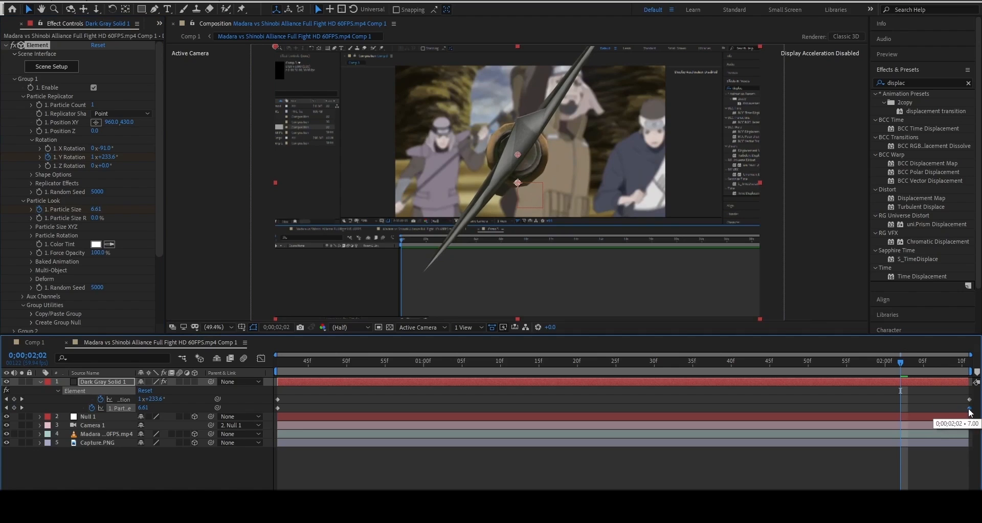
pyautogui.press('space')
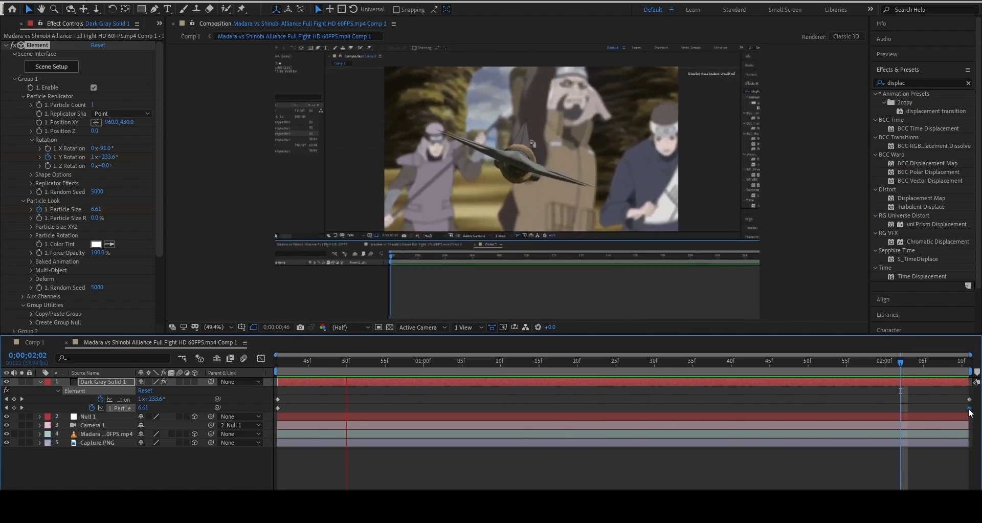
pyautogui.press('space')
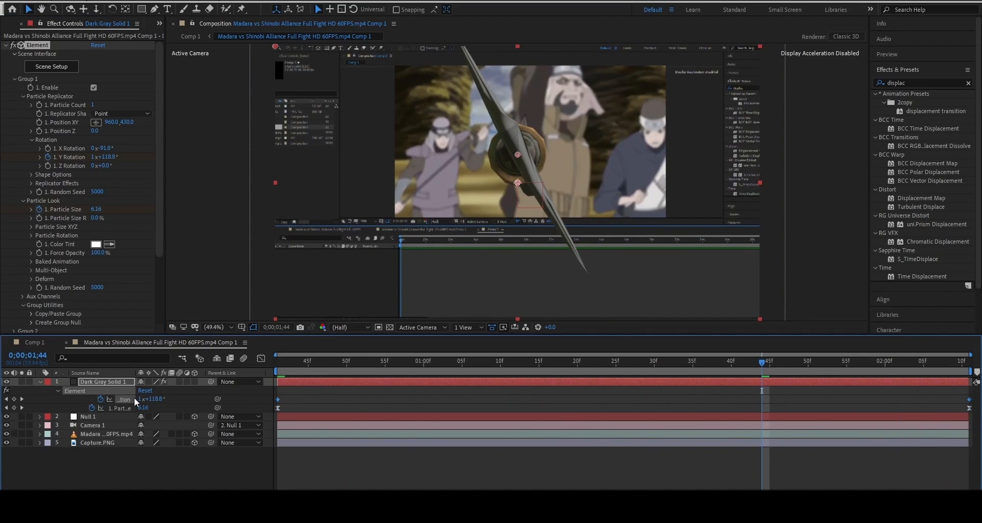
# Easy-ease the rotation keyframes and preview the kunai animation
pyautogui.press('F9')
pyautogui.click(243, 396)
pyautogui.press('u')
pyautogui.press('u')
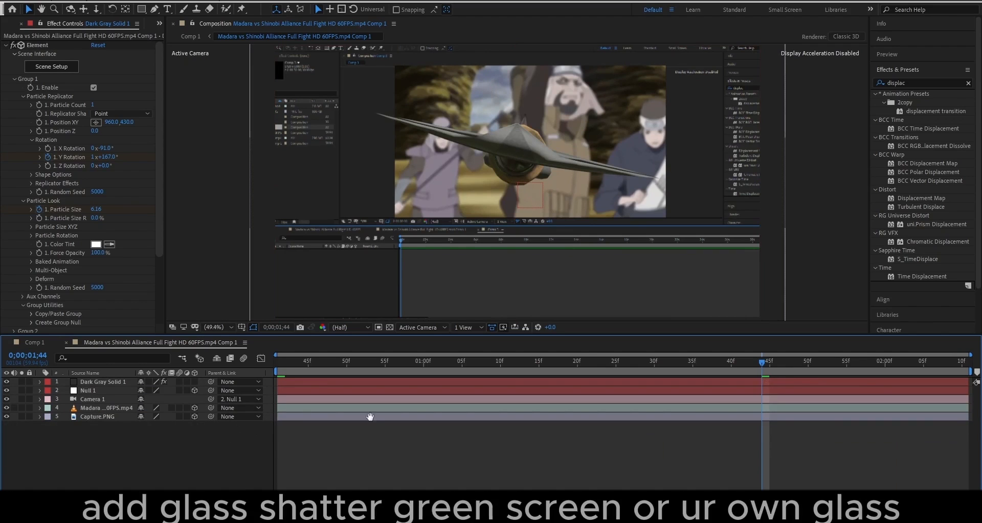
pyautogui.press('space')
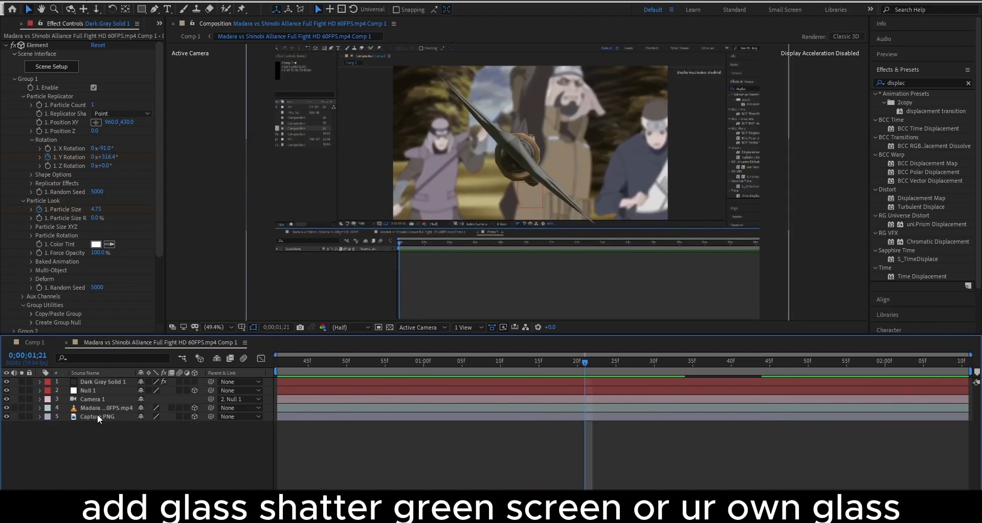
pyautogui.click(31, 162)
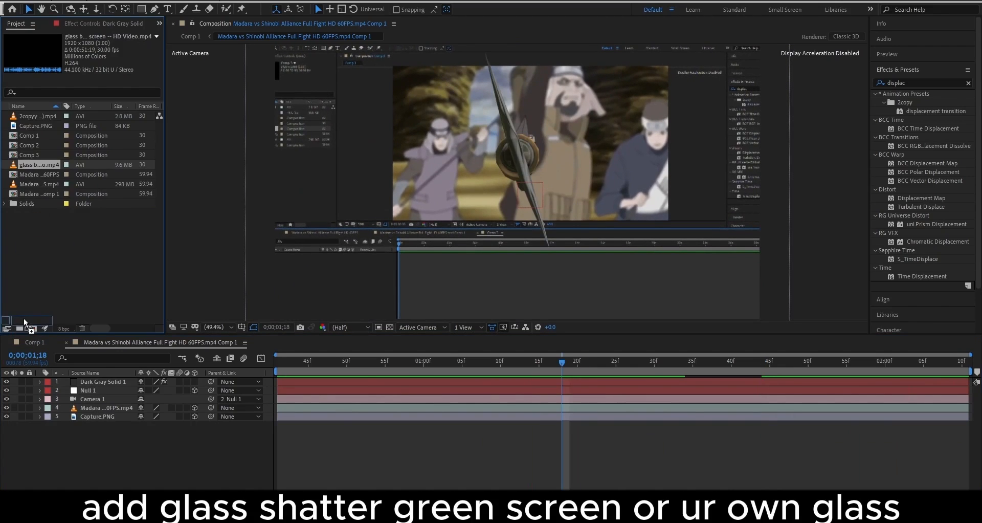
# Make a comp from the glass footage and split it where the shatter begins, 0:00:28:04
pyautogui.moveTo(24, 318); pyautogui.dragTo(29, 324)
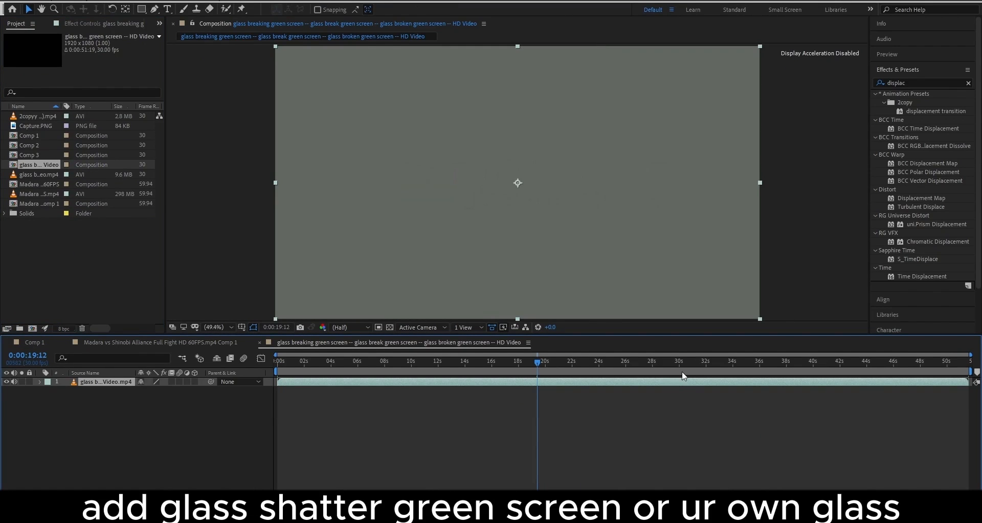
pyautogui.click(682, 374)
pyautogui.press('space')
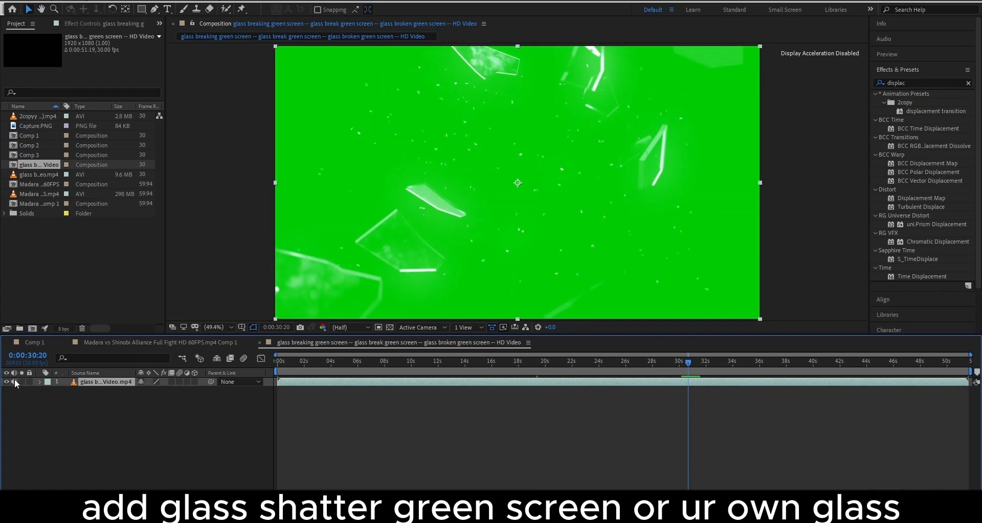
pyautogui.moveTo(701, 368); pyautogui.dragTo(305, 397)
pyautogui.hotkey('ctrl', 'shift', 'd')
pyautogui.hotkey('ctrl', 'shift', 'd')
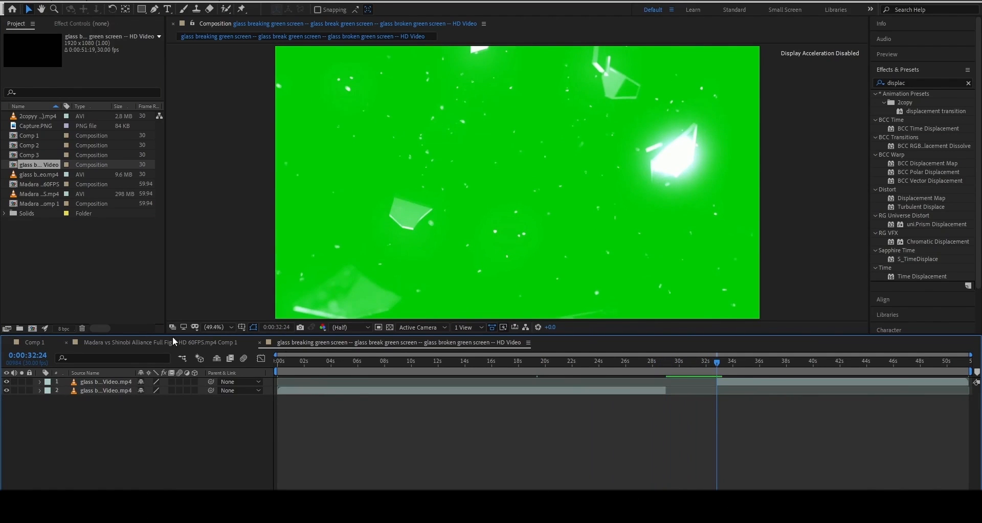
pyautogui.click(154, 342)
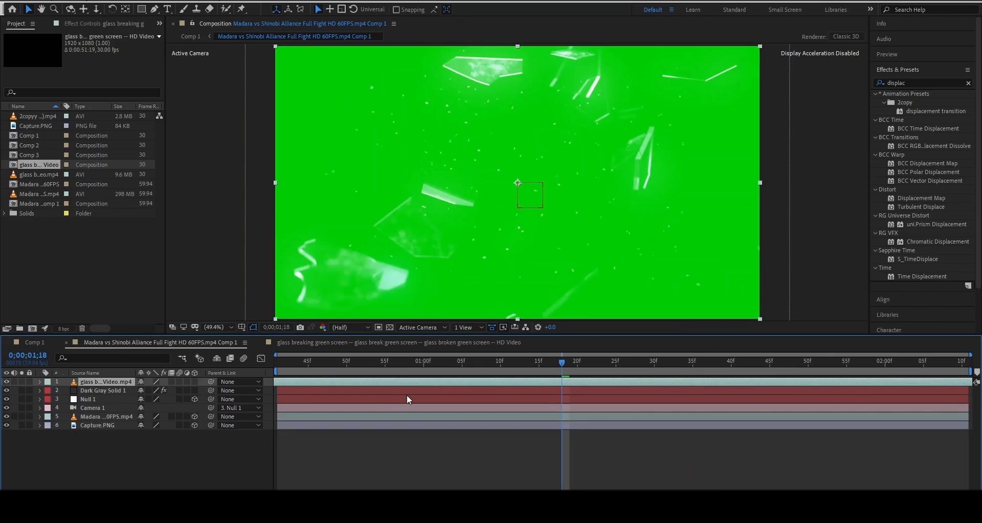
# Make the glass layer 3D and key out its green screen with Keylight
pyautogui.click(195, 382)
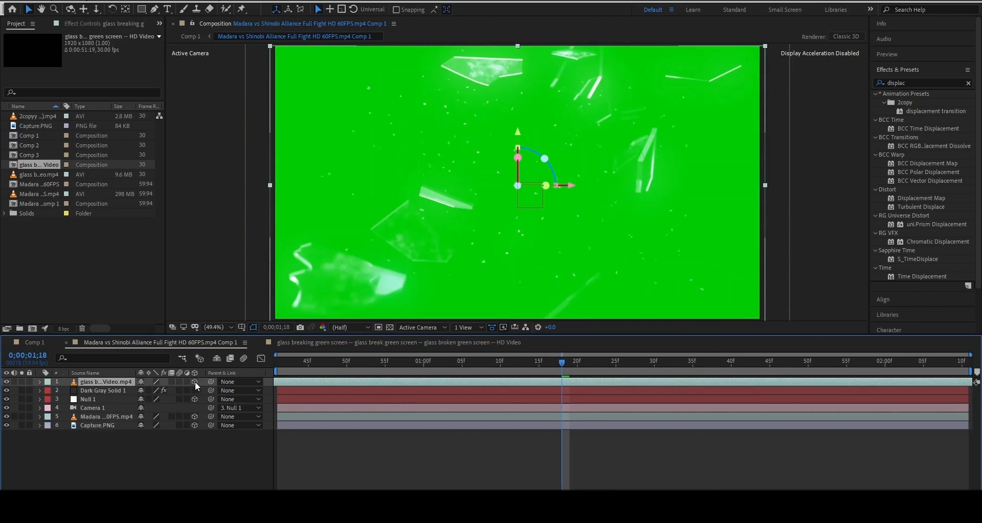
pyautogui.hotkey('ctrl', 'space')
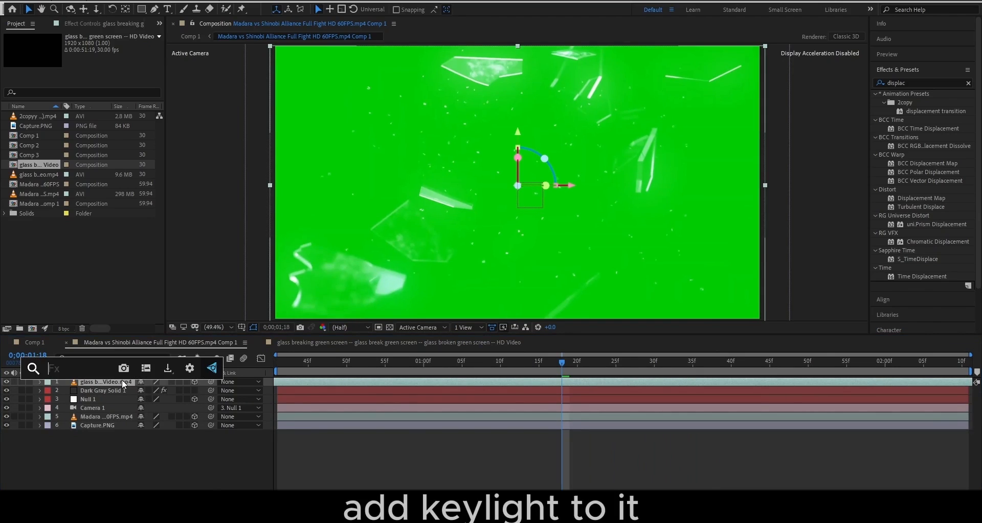
pyautogui.write('keyl')
pyautogui.click(106, 392)
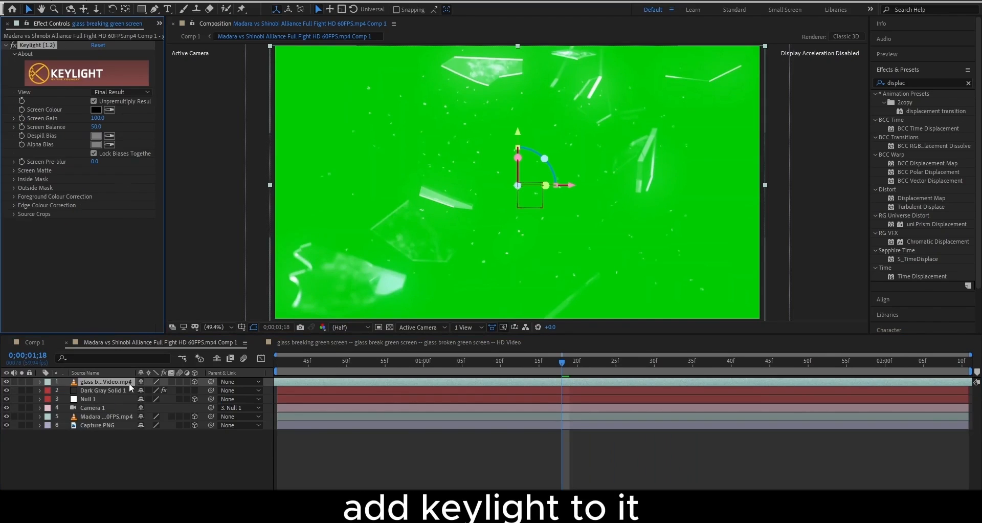
pyautogui.click(359, 124)
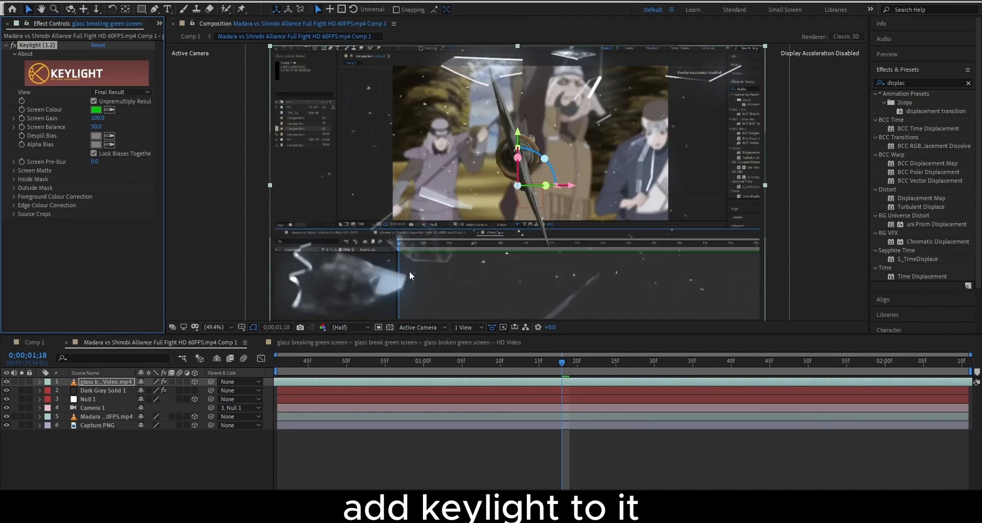
pyautogui.press('space')
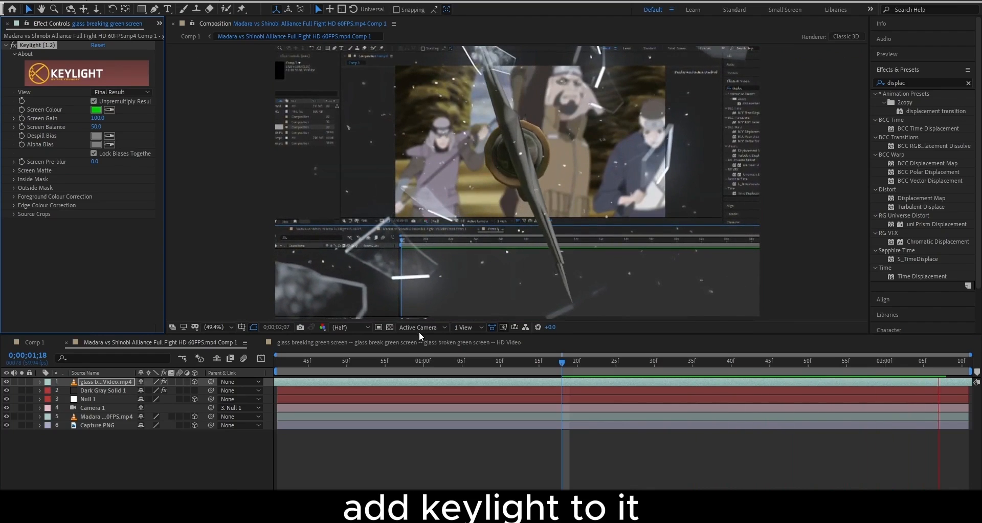
# Shift the glass layer later in time and preview the shatter timing
pyautogui.click(277, 362)
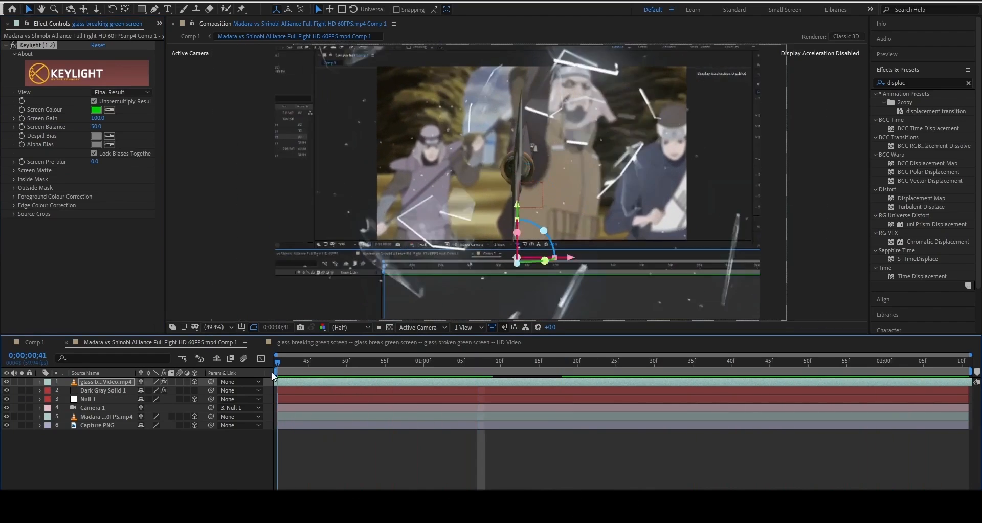
pyautogui.click(294, 383)
pyautogui.moveTo(294, 382); pyautogui.dragTo(552, 392)
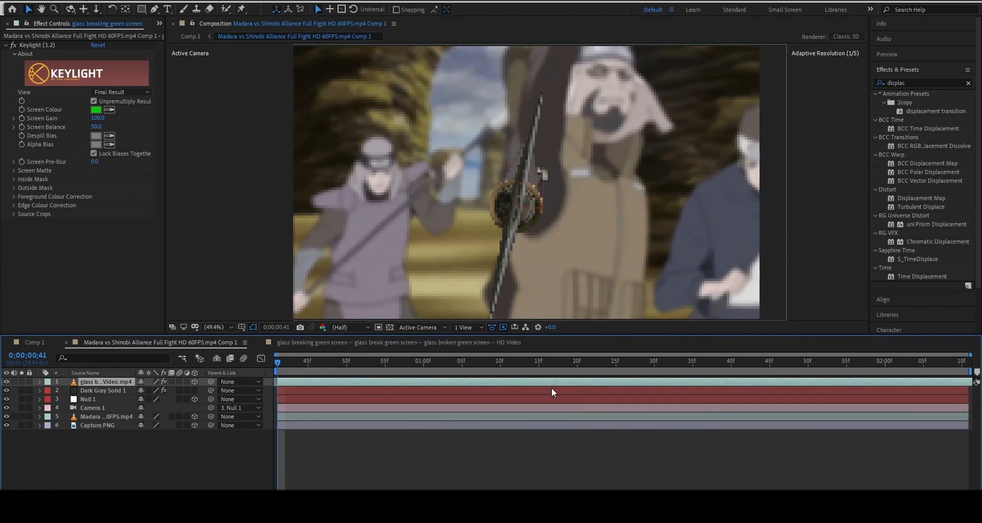
pyautogui.press('space')
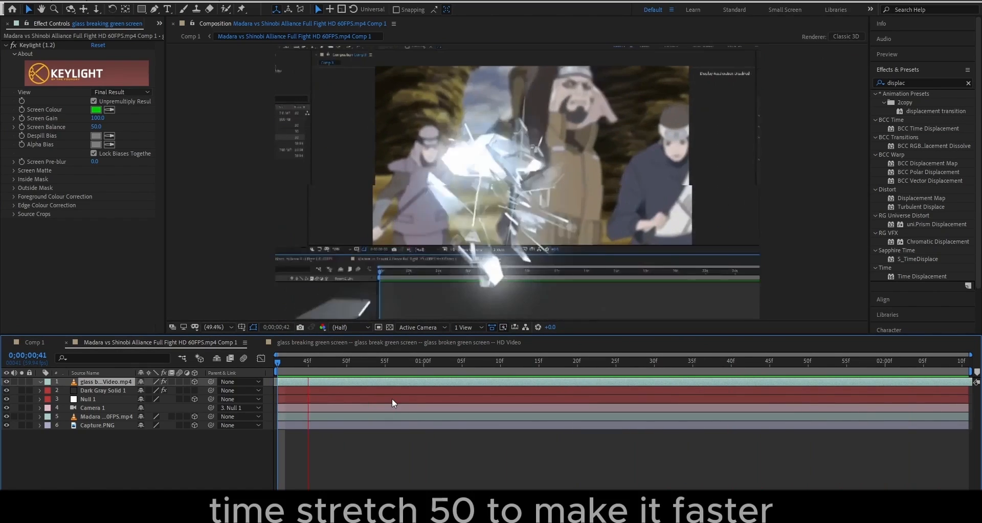
pyautogui.press('space')
# Time-stretch the glass layer to 50 for a faster shatter and preview it
pyautogui.rightClick(397, 379)
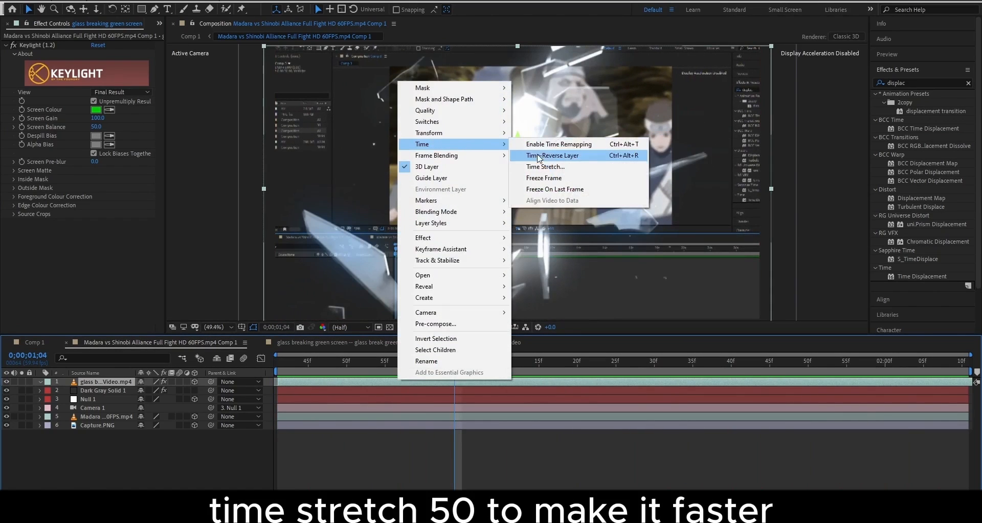
pyautogui.click(545, 166)
pyautogui.write('50')
pyautogui.press('Return')
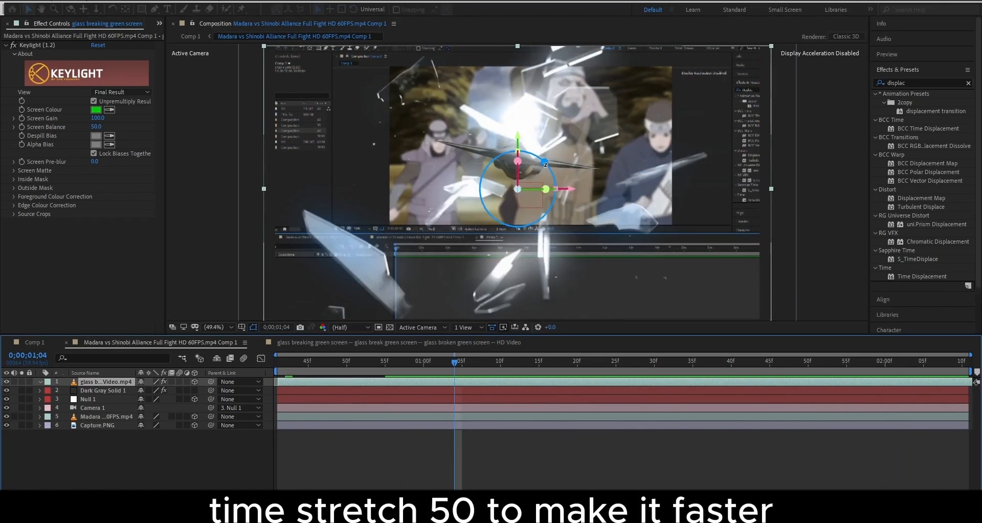
pyautogui.moveTo(340, 362); pyautogui.dragTo(277, 362)
pyautogui.press('space')
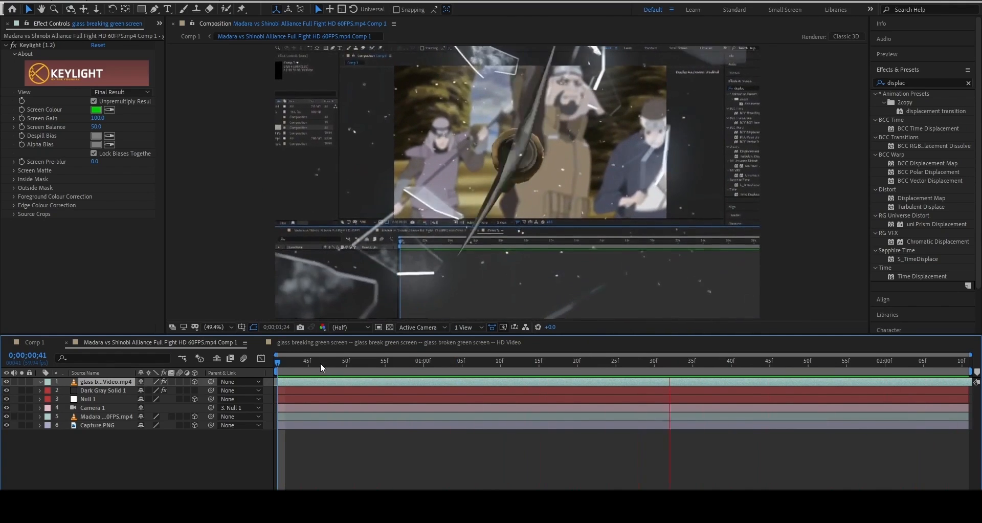
pyautogui.press('space')
pyautogui.rightClick(188, 447)
# Add an adjustment layer with Optics Compensation, raise Field Of View to 40.7, and preview
pyautogui.moveTo(220, 337)
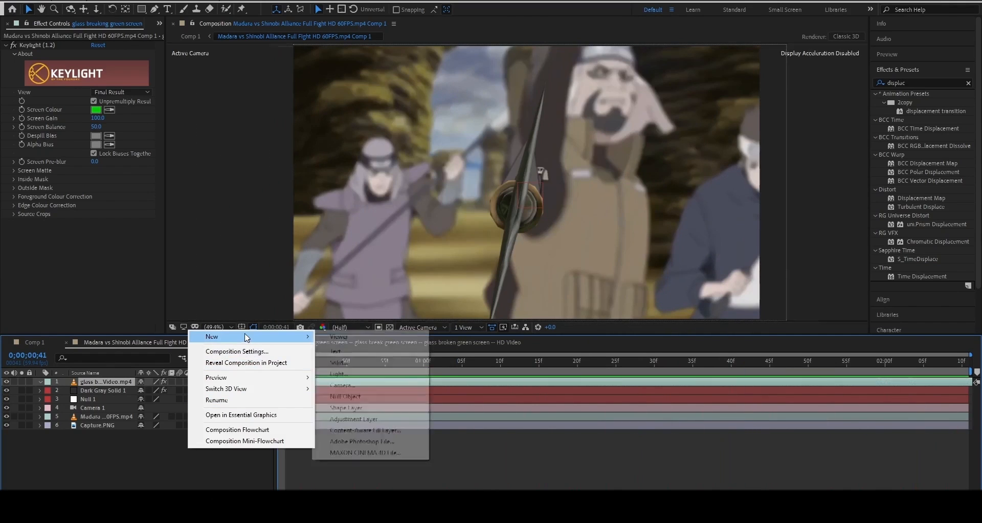
pyautogui.click(345, 413)
pyautogui.hotkey('ctrl', 'space')
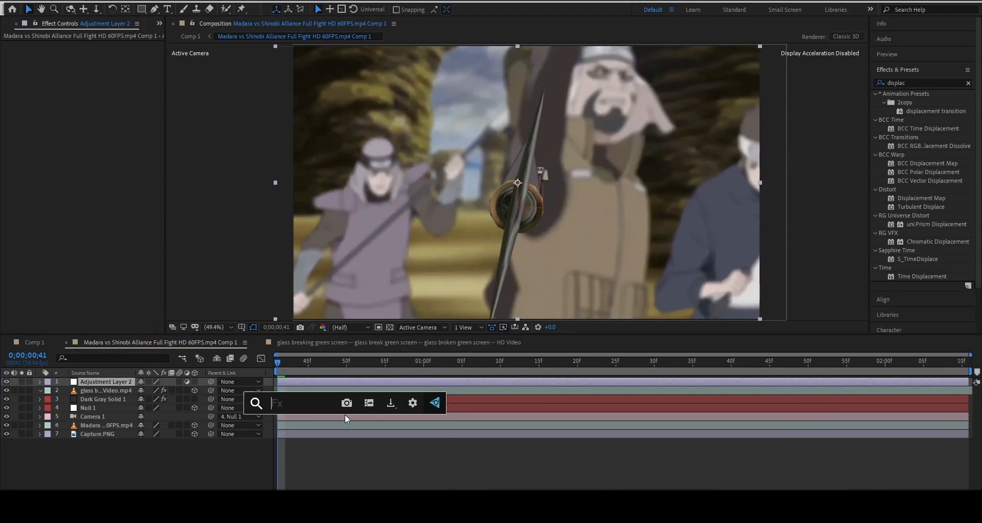
pyautogui.write('optics')
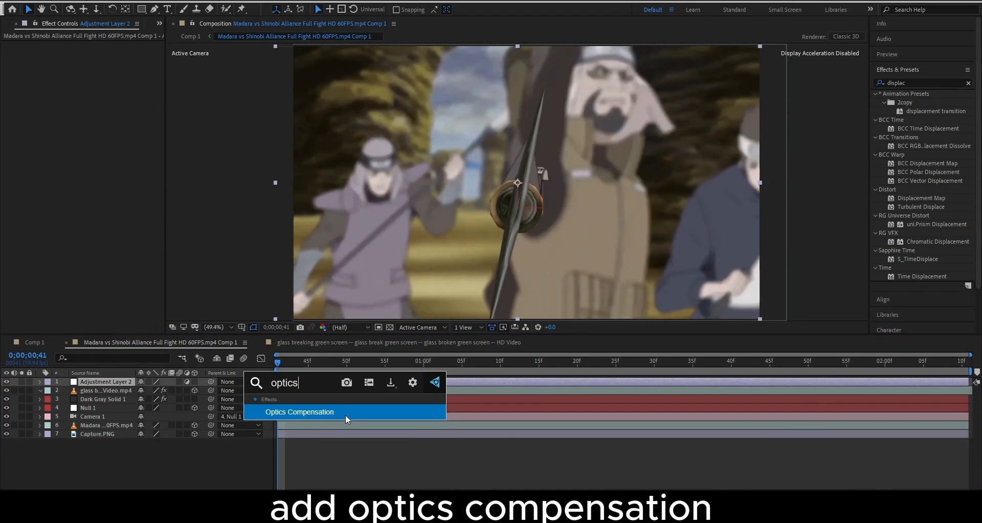
pyautogui.press('Return')
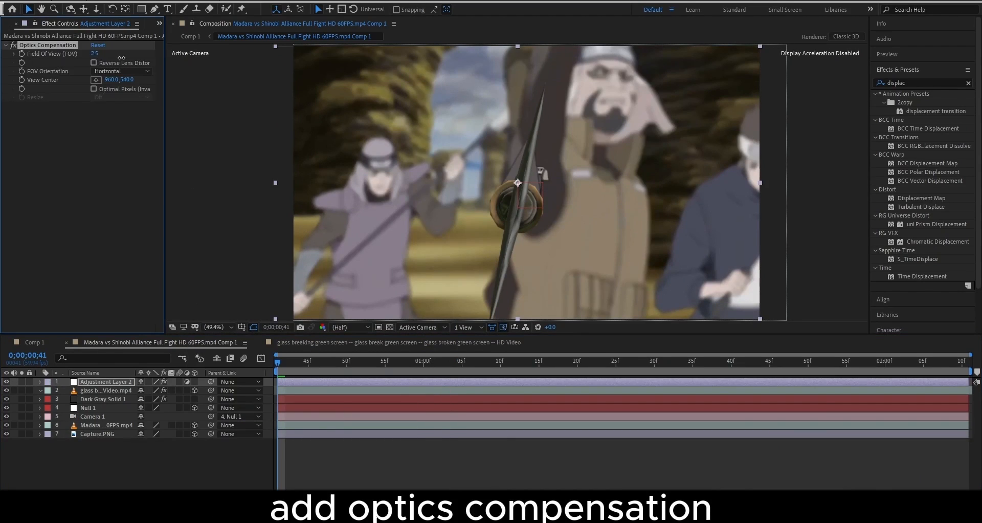
pyautogui.moveTo(121, 58); pyautogui.dragTo(155, 59)
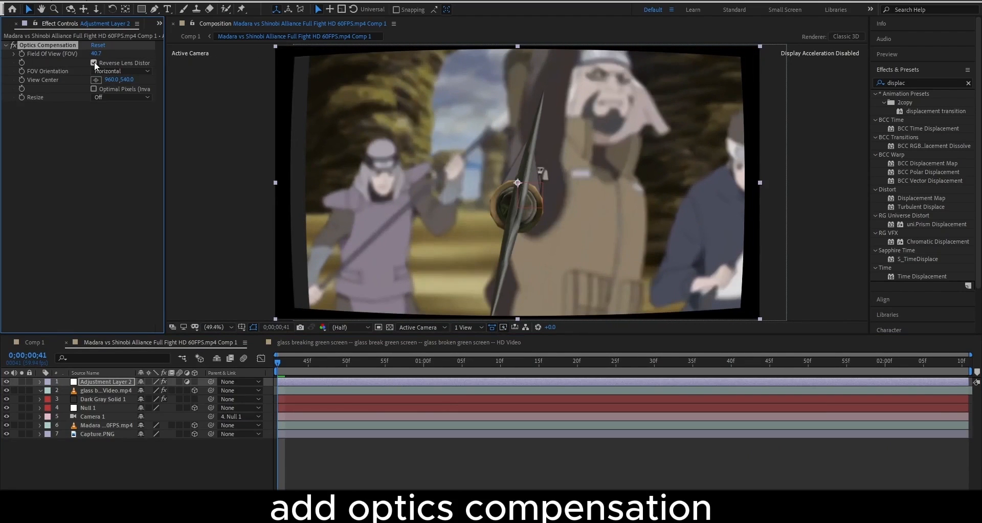
pyautogui.press('space')
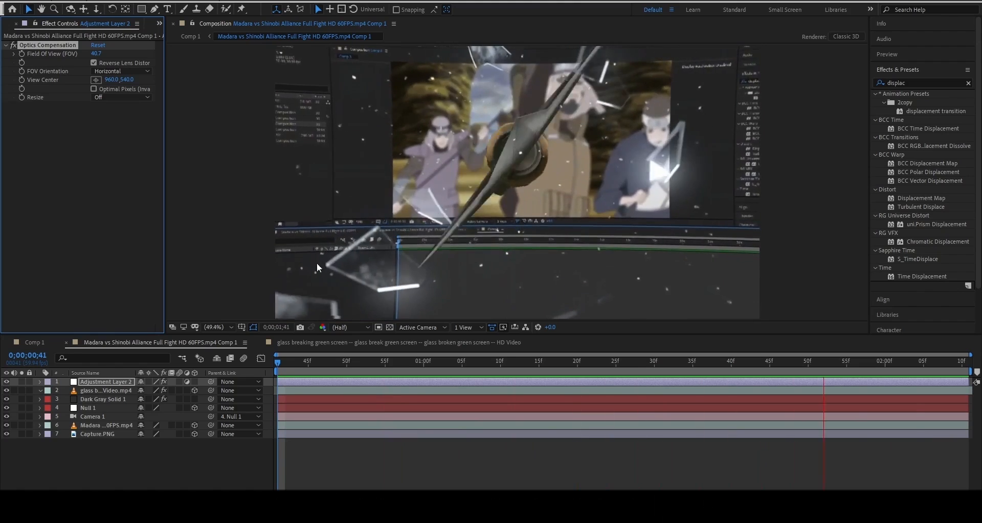
pyautogui.press('space')
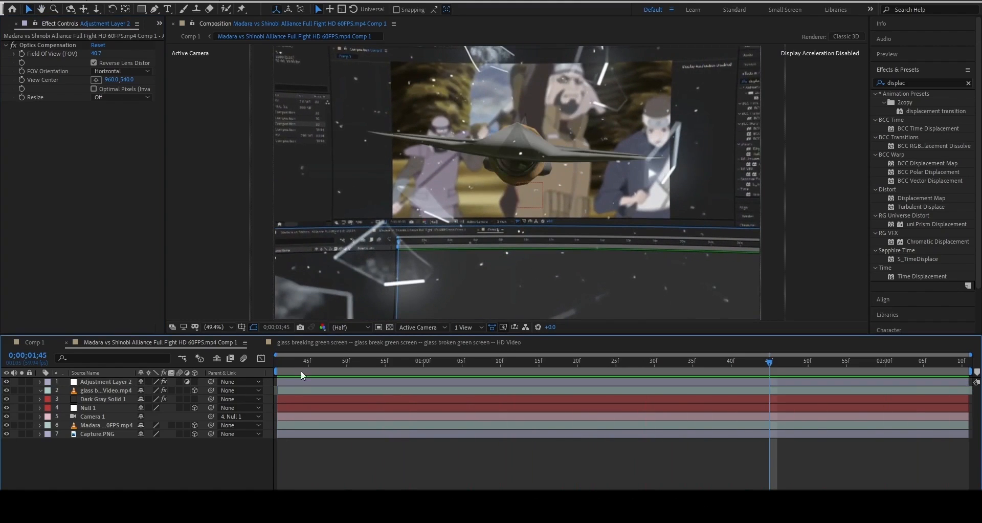
pyautogui.moveTo(302, 367); pyautogui.dragTo(280, 371)
# Draw an ellipse centred on the kunai and give it an 81 px stroke
pyautogui.rightClick(235, 458)
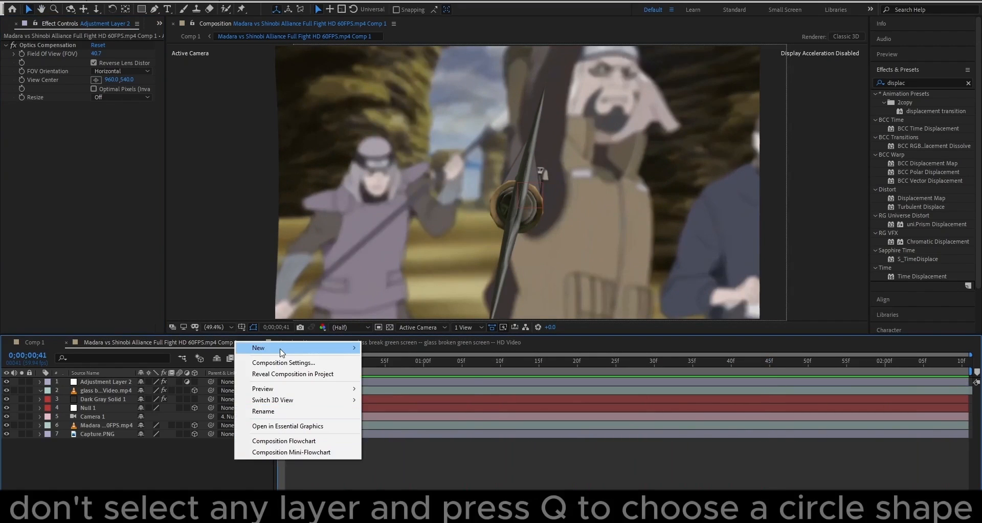
pyautogui.click(201, 435)
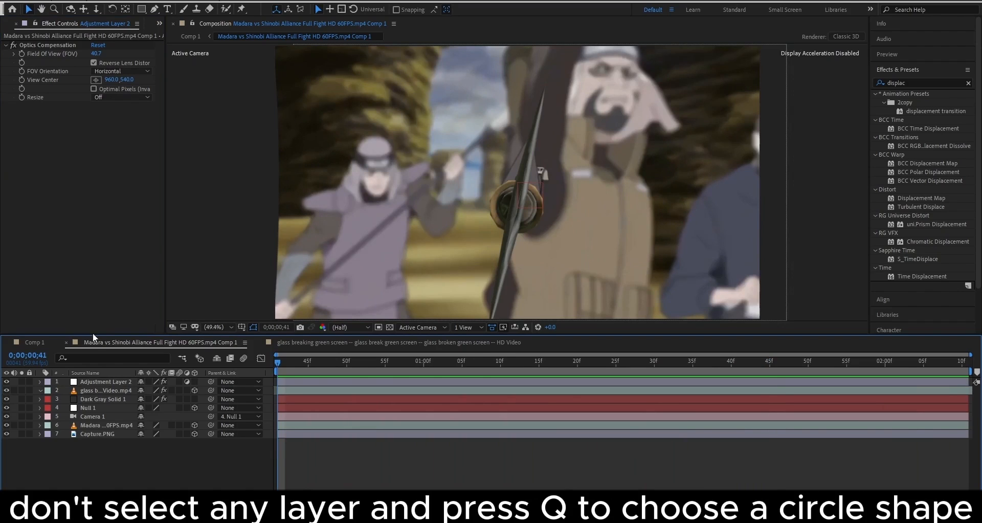
pyautogui.press('q')
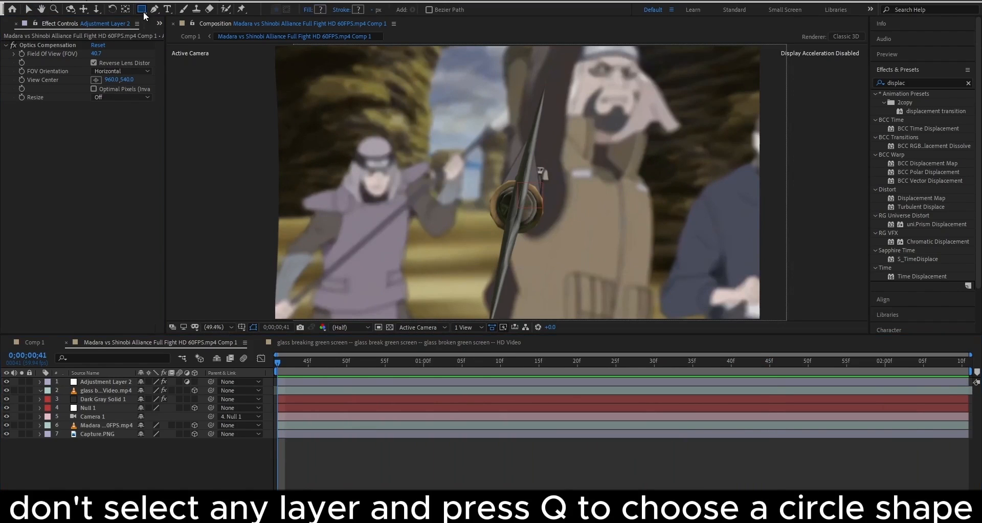
pyautogui.press('a')
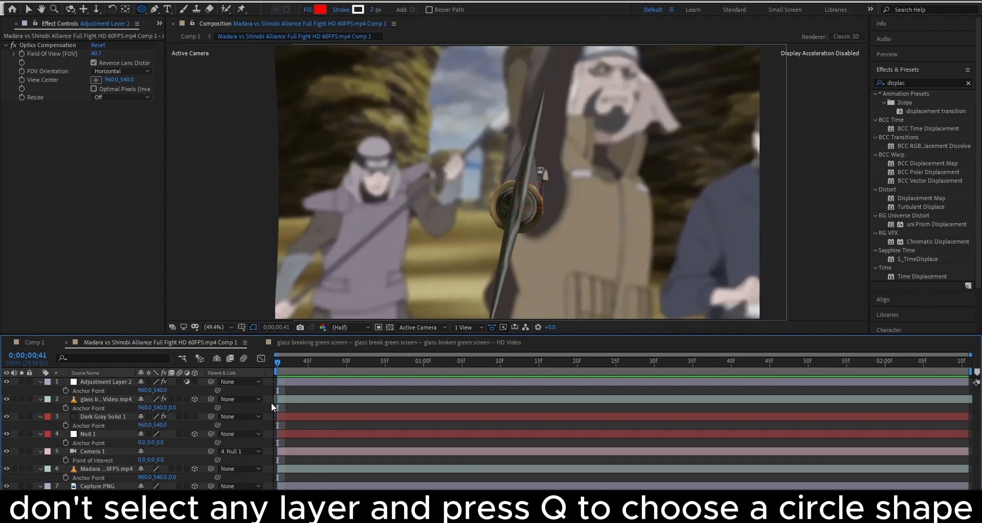
pyautogui.press('a')
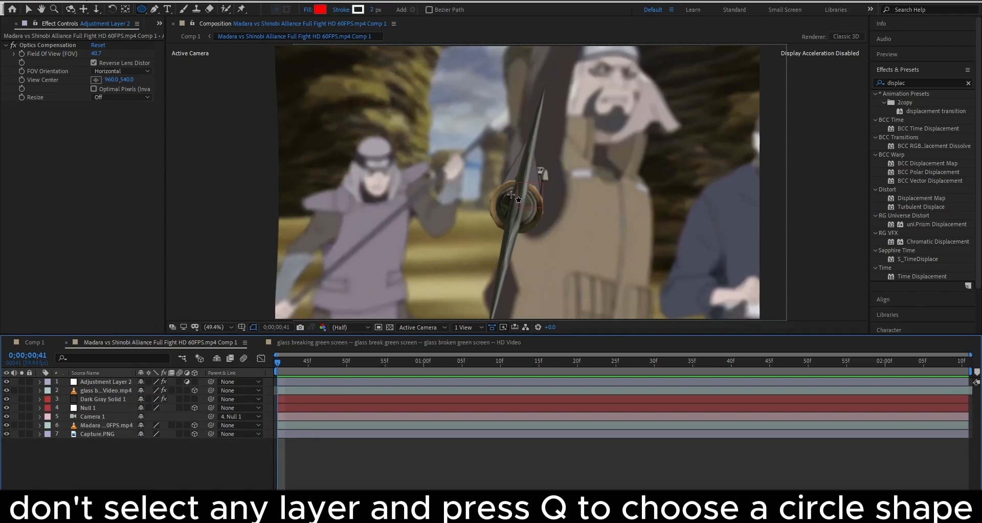
pyautogui.moveTo(511, 194); pyautogui.dragTo(631, 315)
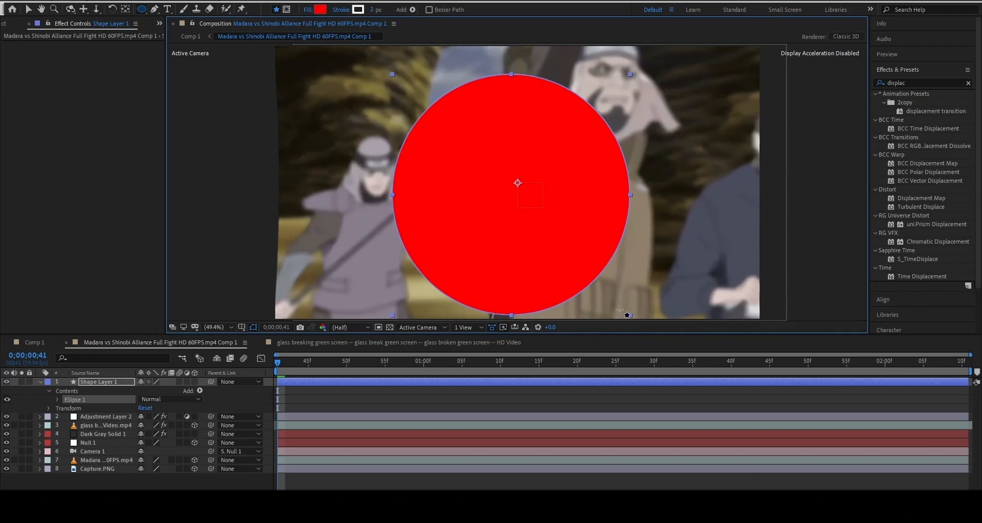
pyautogui.moveTo(376, 13); pyautogui.dragTo(415, 11)
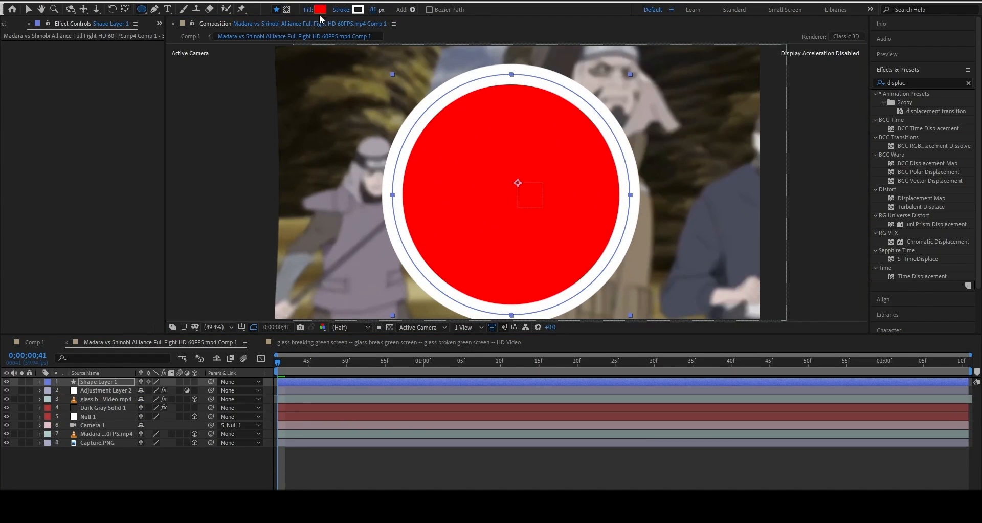
# Set Ellipse 1's fill opacity to 0% to leave a hollow ring
pyautogui.click(39, 382)
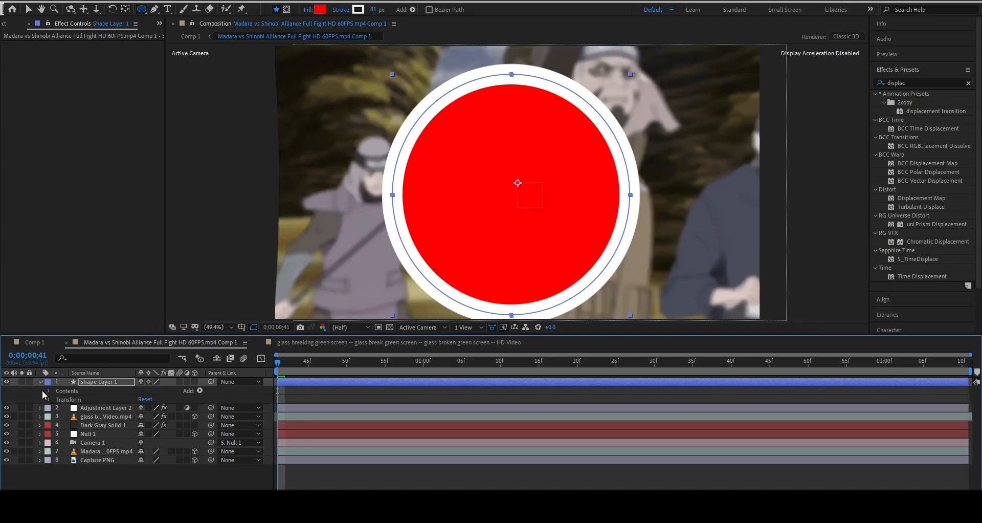
pyautogui.click(49, 391)
pyautogui.click(57, 399)
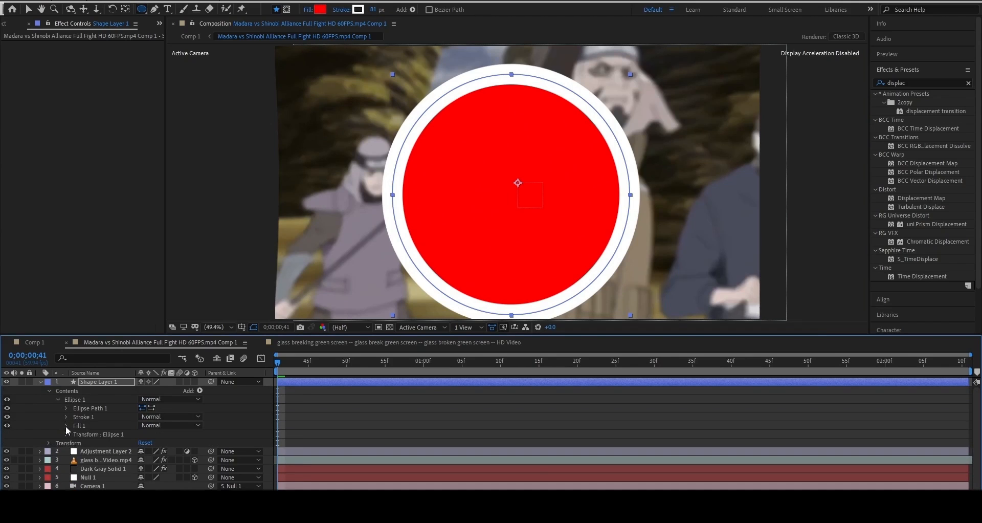
pyautogui.click(66, 425)
pyautogui.moveTo(144, 461); pyautogui.dragTo(82, 453)
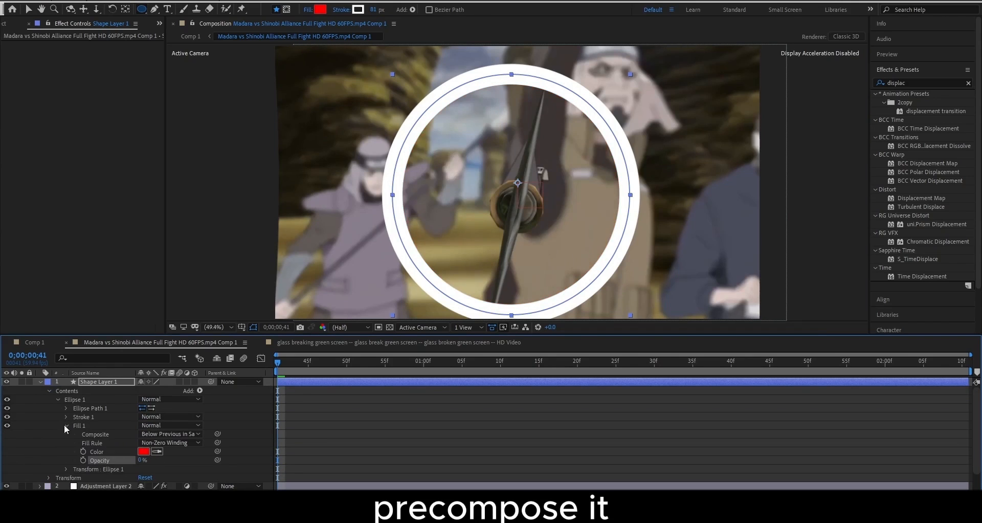
pyautogui.click(40, 382)
pyautogui.click(97, 384)
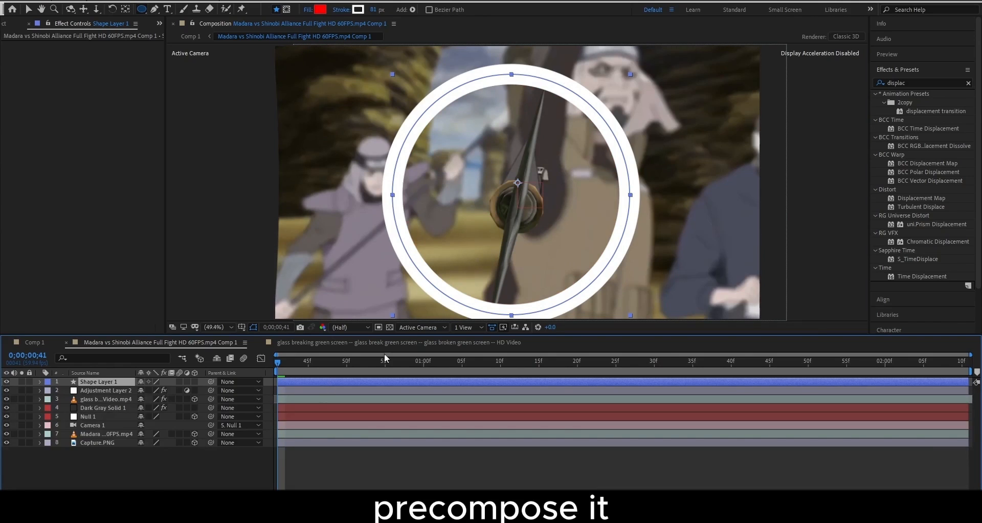
pyautogui.hotkey('ctrl', 'shift', 'c')
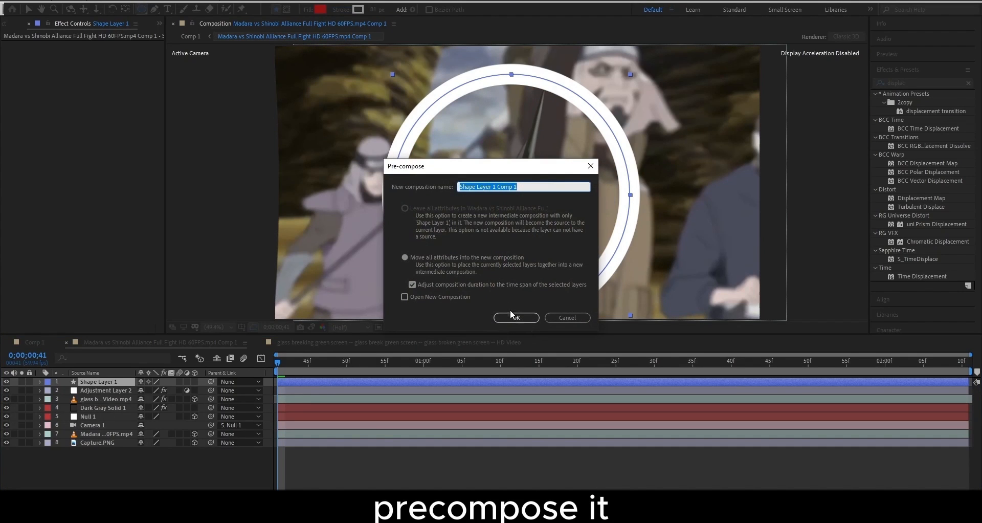
# Precompose the ring as Shape Layer 1 Comp 1, open it, and nudge the ring up-right
pyautogui.click(511, 318)
pyautogui.doubleClick(332, 379)
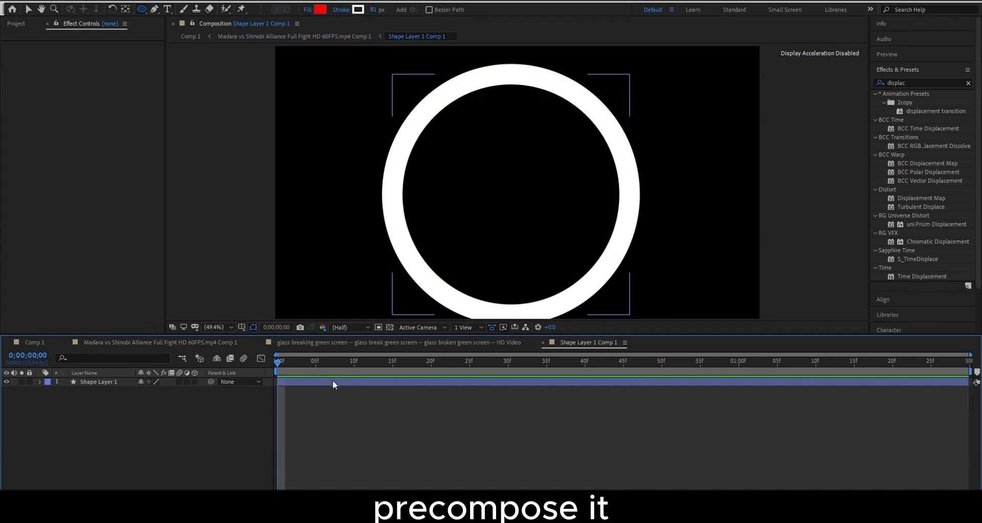
pyautogui.click(296, 385)
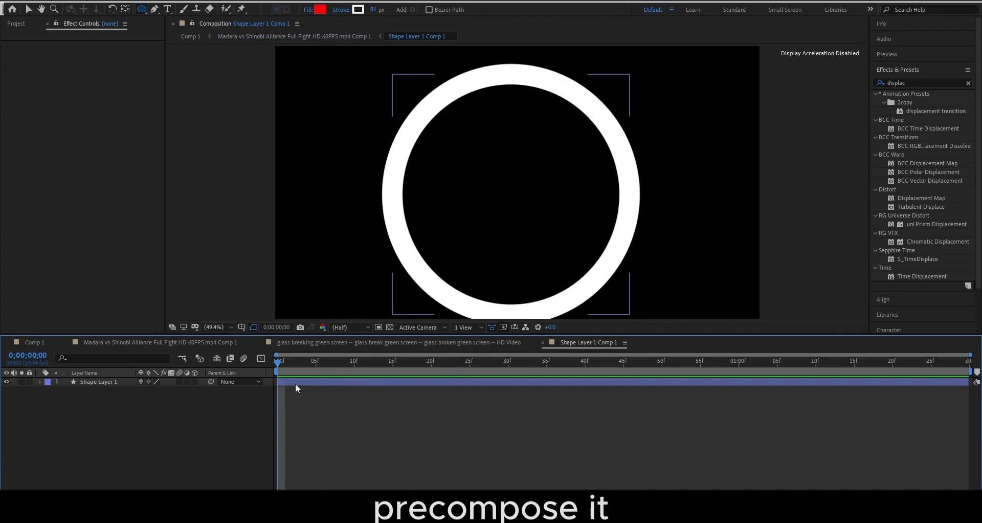
pyautogui.click(313, 381)
pyautogui.press('v')
pyautogui.moveTo(515, 226); pyautogui.dragTo(529, 212)
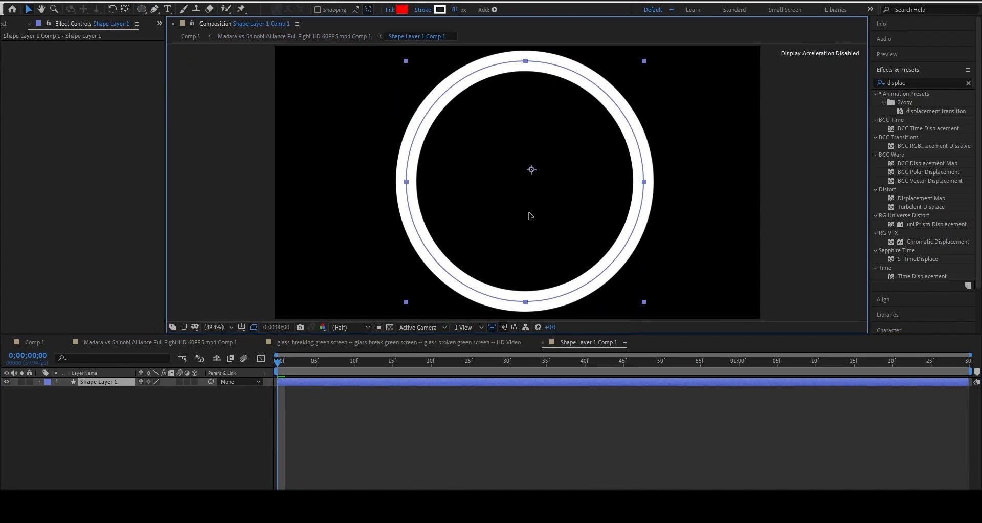
# Keyframe the ring's scale from 0% at the start to 100% at the comp end
pyautogui.press('s')
pyautogui.click(65, 391)
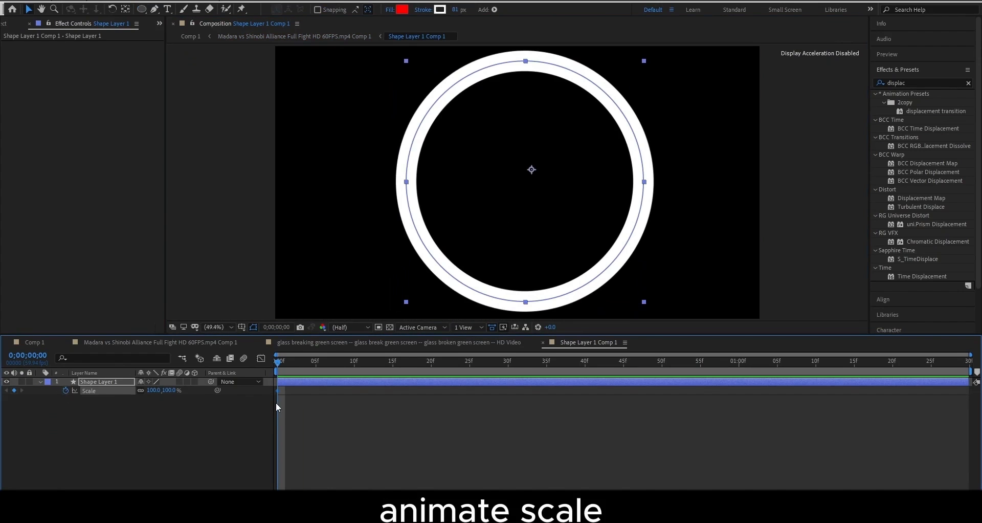
pyautogui.moveTo(277, 392); pyautogui.dragTo(977, 399)
pyautogui.click(293, 425)
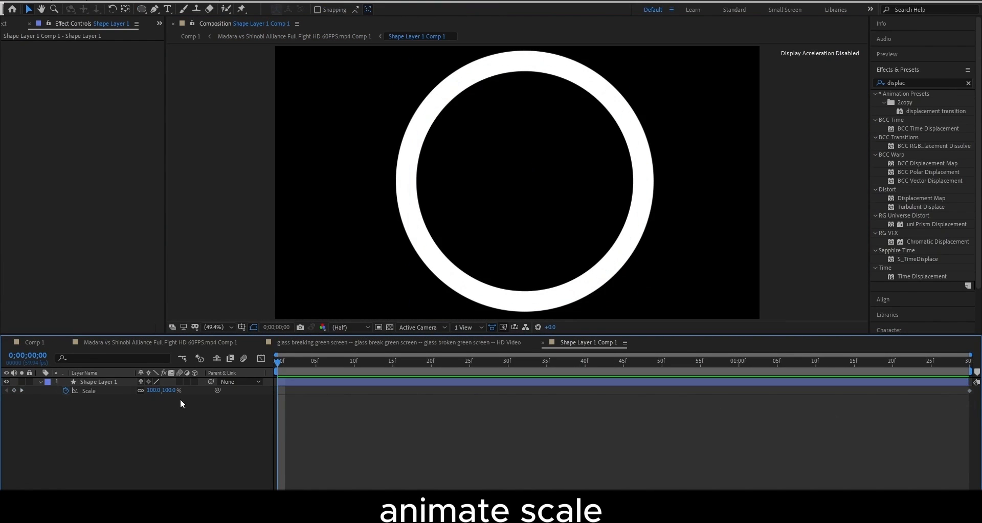
pyautogui.press('Return')
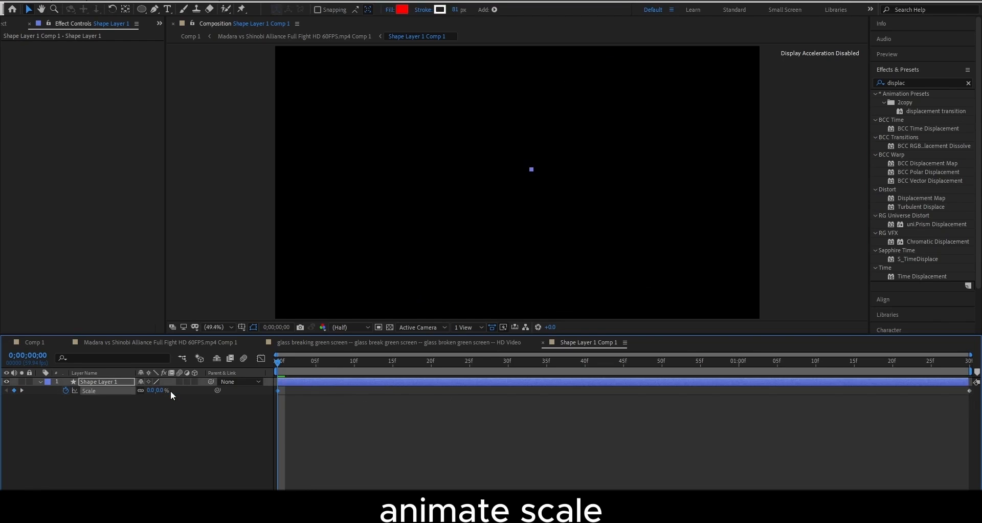
pyautogui.press('space')
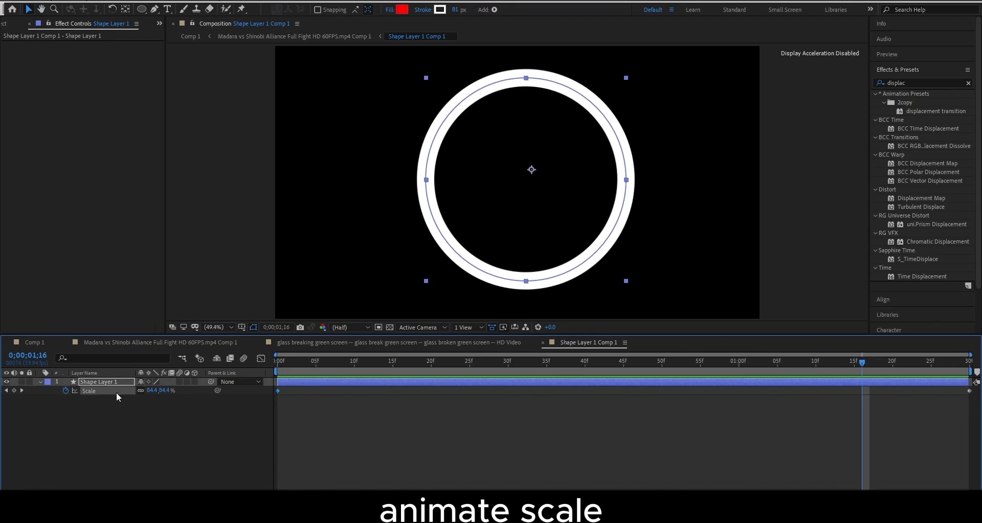
# Shape the scale curve in the Graph Editor for a steep burst and gentle ease-out
pyautogui.click(261, 359)
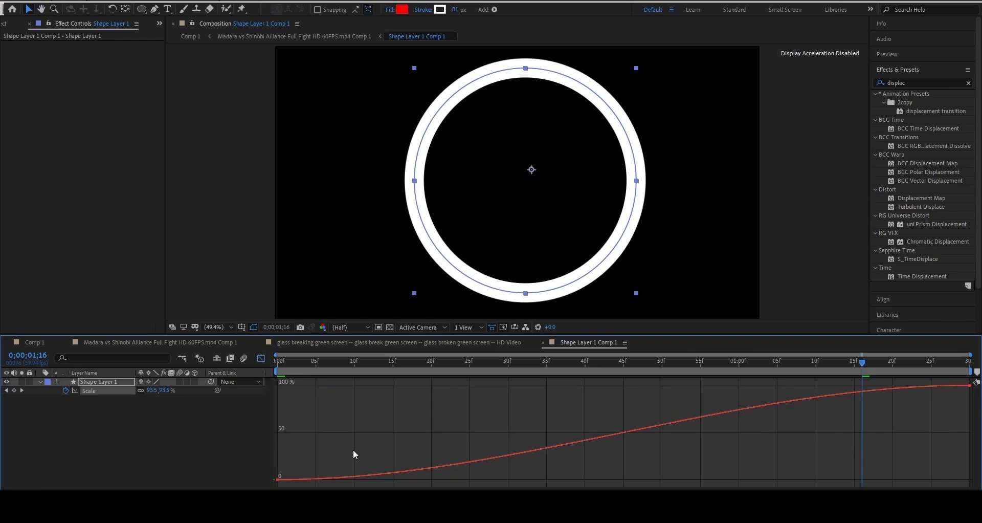
pyautogui.click(277, 479)
pyautogui.moveTo(508, 480); pyautogui.dragTo(308, 449)
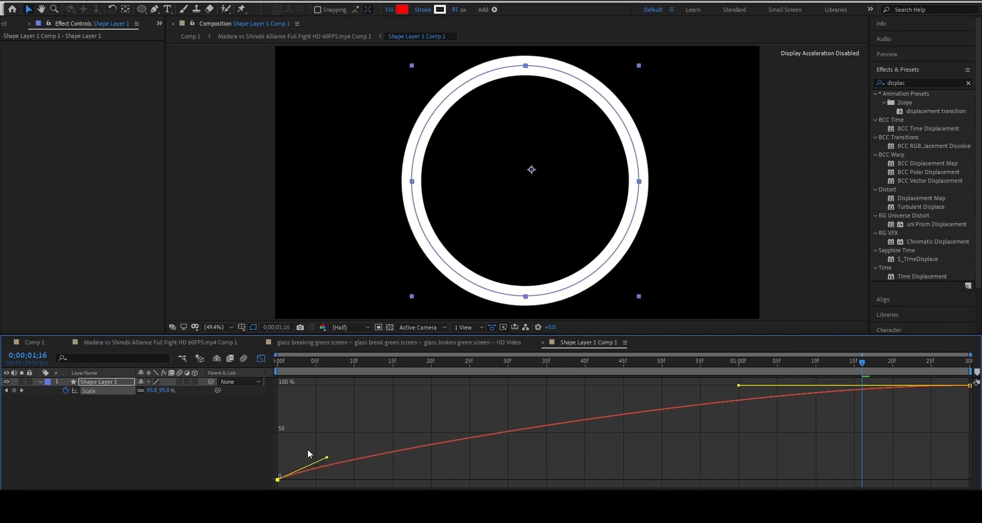
pyautogui.click(280, 361)
pyautogui.press('space')
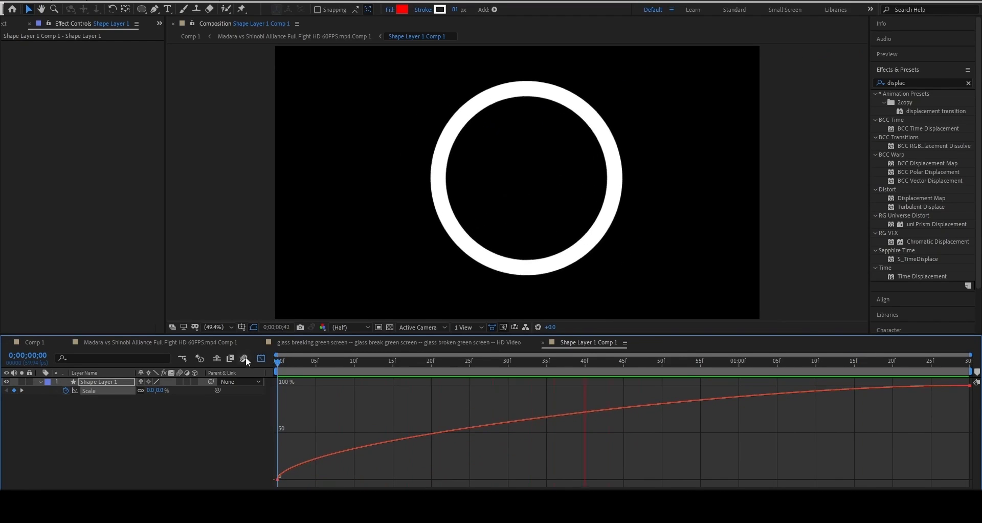
pyautogui.moveTo(929, 424); pyautogui.dragTo(973, 379)
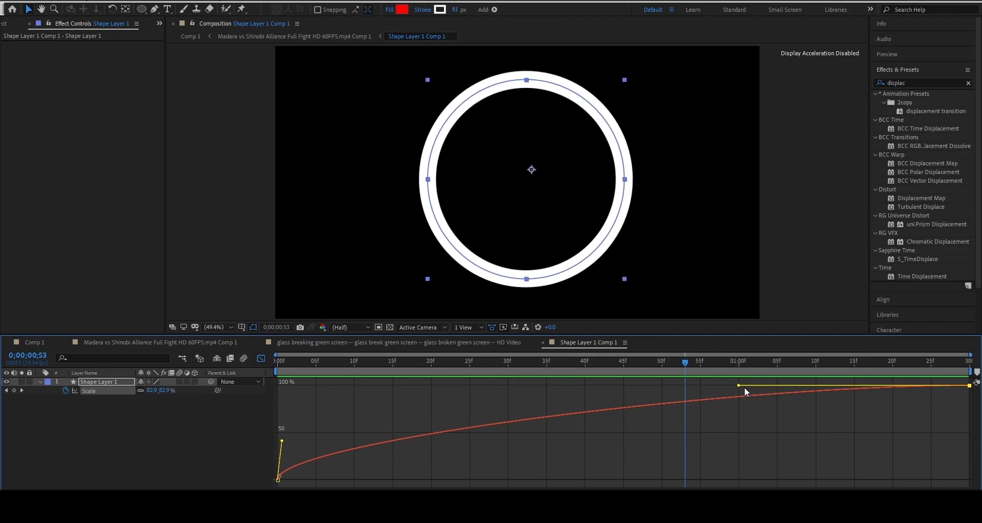
pyautogui.moveTo(745, 390); pyautogui.dragTo(571, 390)
pyautogui.click(262, 358)
pyautogui.press('space')
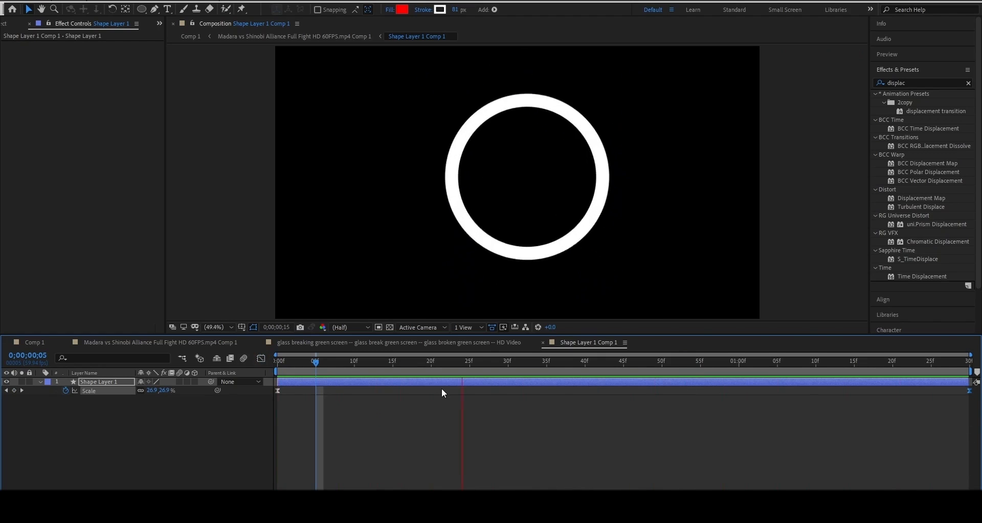
pyautogui.press('space')
# Rename the ring composition to 'circle'
pyautogui.rightClick(205, 437)
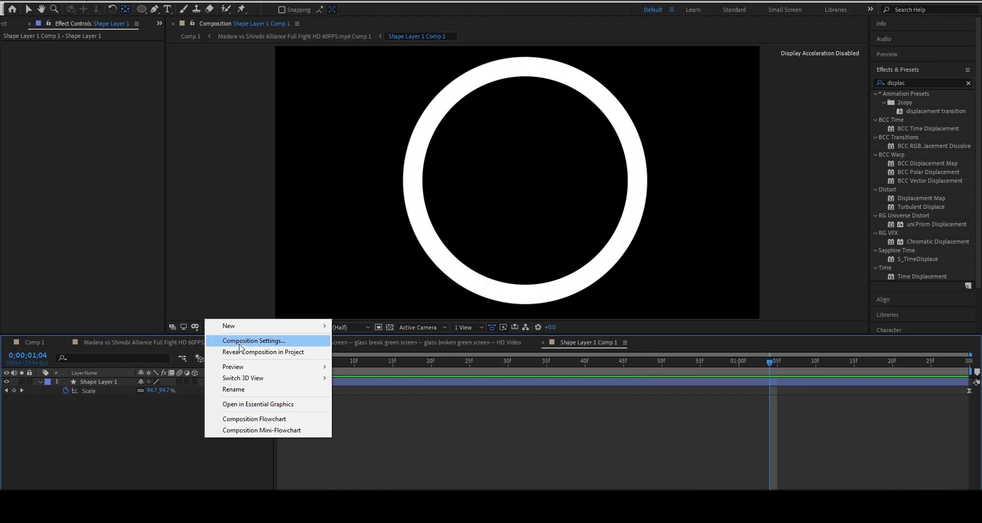
pyautogui.click(251, 341)
pyautogui.write('cir')
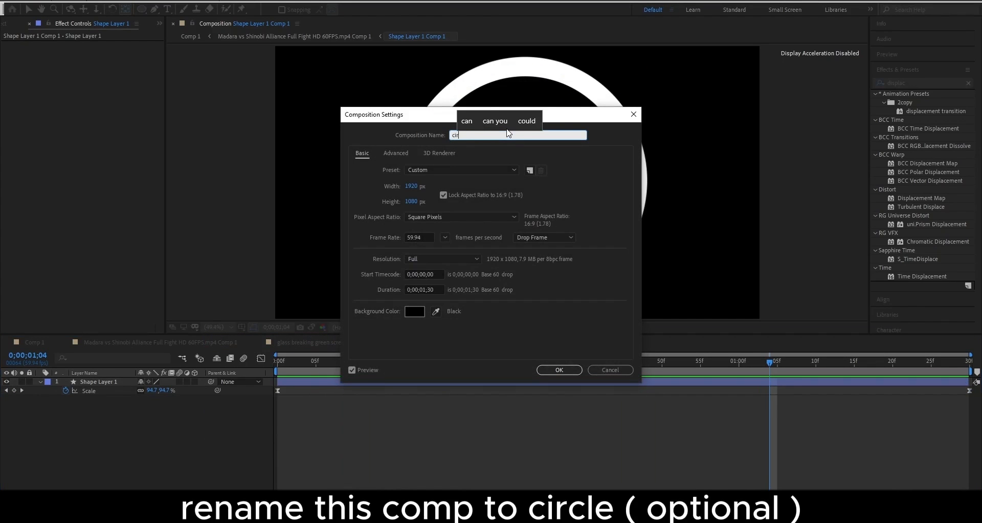
pyautogui.write('cle')
pyautogui.press('Return')
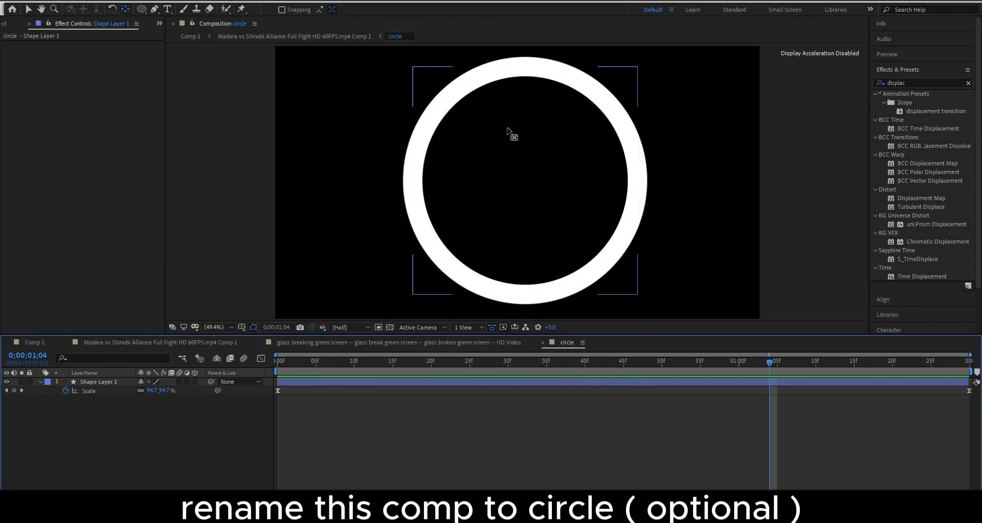
# At frame 25, precompose the ring shape layer and duplicate the nested layer
pyautogui.click(470, 362)
pyautogui.click(471, 381)
pyautogui.hotkey('ctrl', 'shift', 'c')
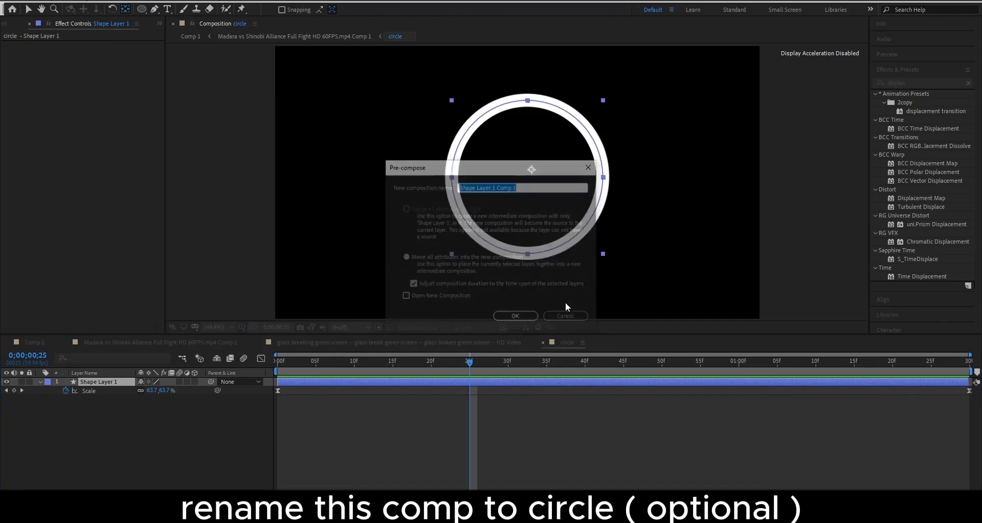
pyautogui.click(514, 319)
pyautogui.hotkey('ctrl', 'd')
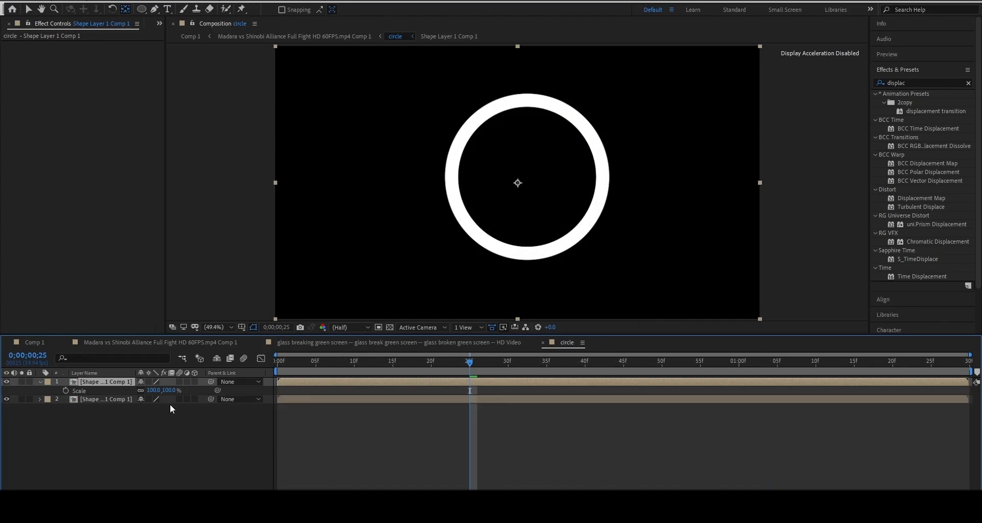
# Scale the duplicate ring to 69%, nudge it slightly right, and preview
pyautogui.click(114, 399)
pyautogui.press('s')
pyautogui.moveTo(165, 408)
pyautogui.mouseDown()
pyautogui.moveTo(157, 414)
pyautogui.moveTo(166, 414)
pyautogui.mouseUp()
pyautogui.click(495, 205)
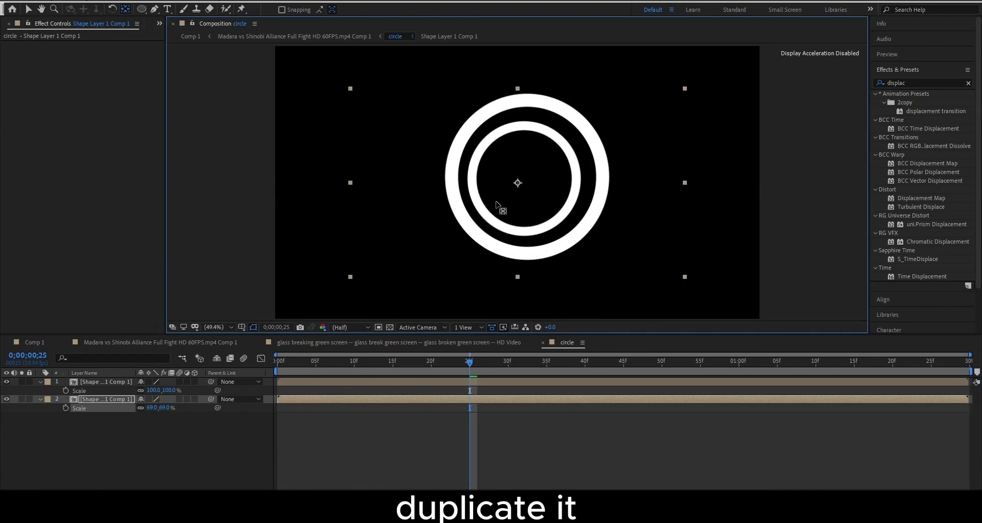
pyautogui.press('v')
pyautogui.moveTo(504, 204); pyautogui.dragTo(509, 202)
pyautogui.press('space')
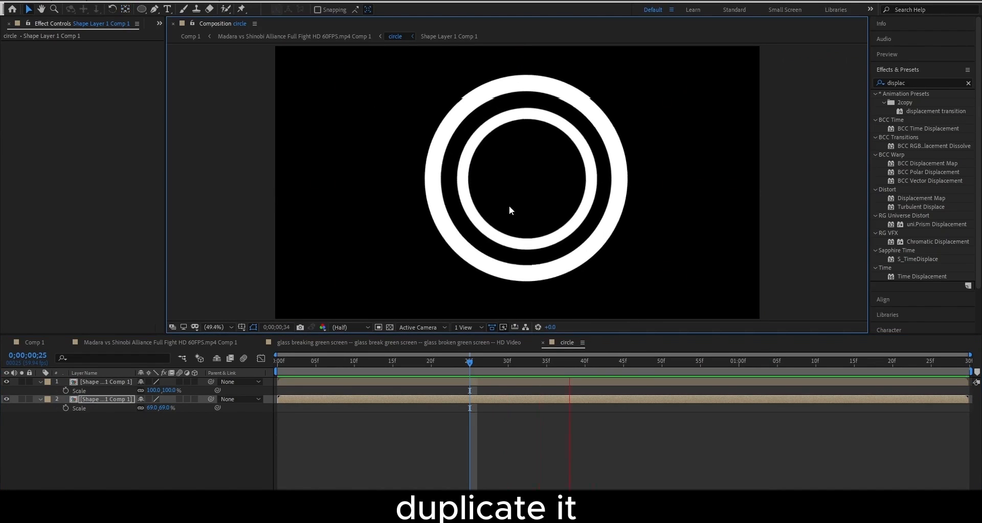
pyautogui.press('space')
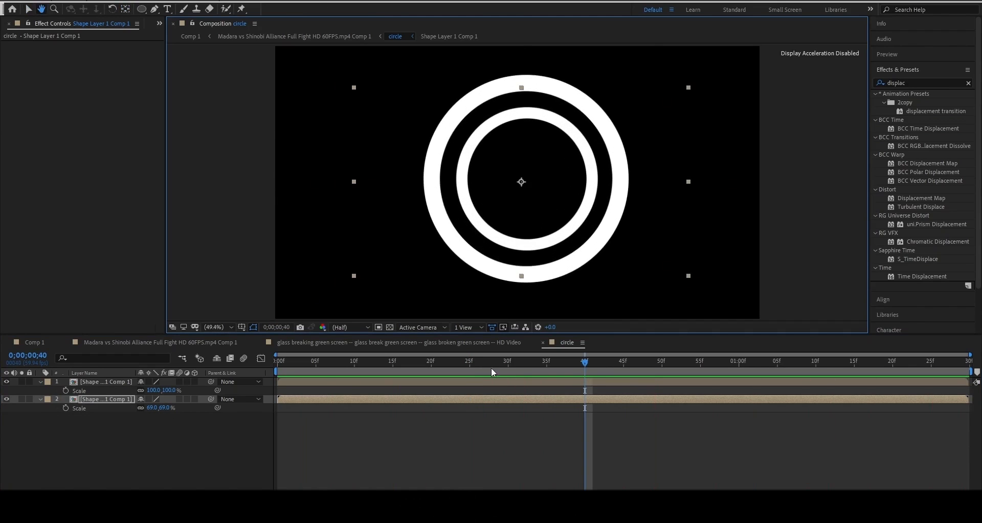
pyautogui.press('space')
pyautogui.press('space')
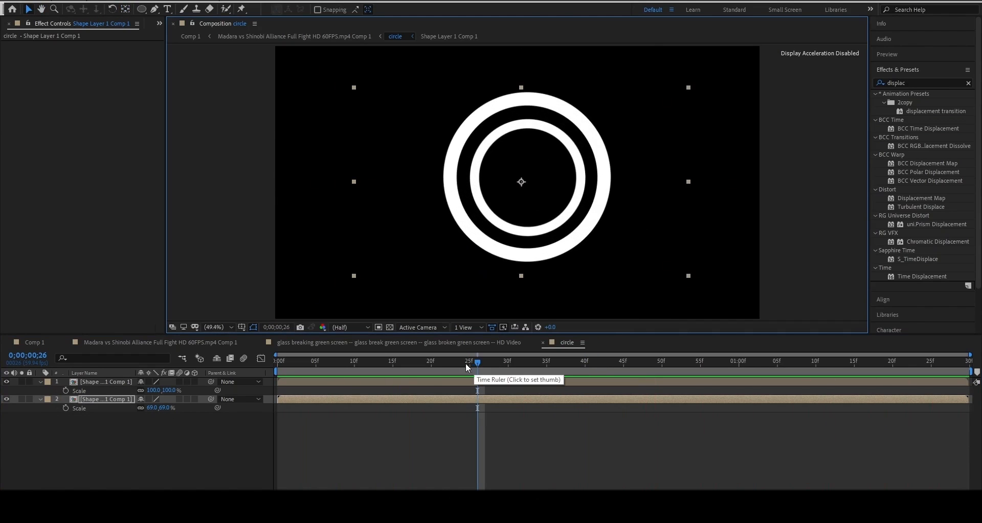
pyautogui.press('space')
# Delay the inner ring to start at frame 12, preview, and return to the fight comp
pyautogui.press('space')
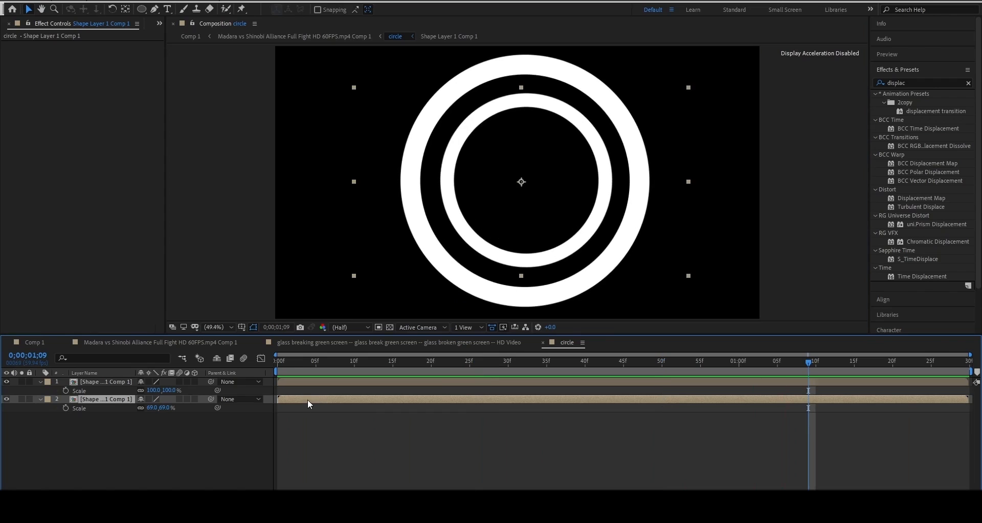
pyautogui.moveTo(309, 400); pyautogui.dragTo(405, 400)
pyautogui.moveTo(356, 363); pyautogui.dragTo(271, 366)
pyautogui.press('space')
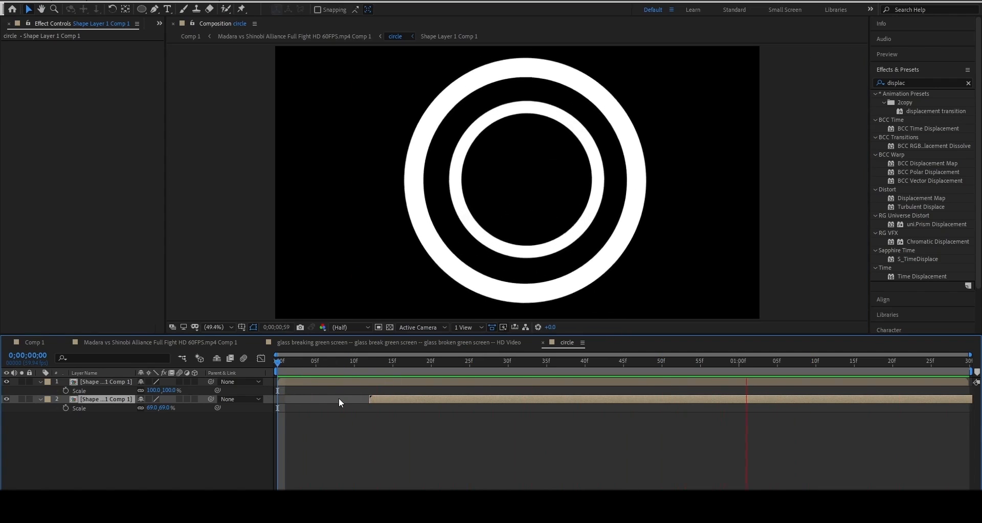
pyautogui.press('space')
pyautogui.click(372, 399)
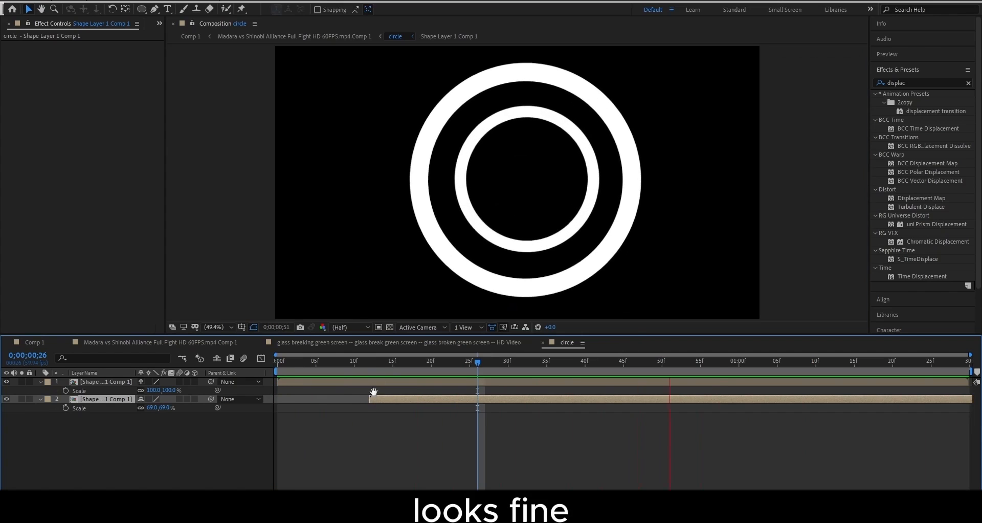
pyautogui.click(426, 343)
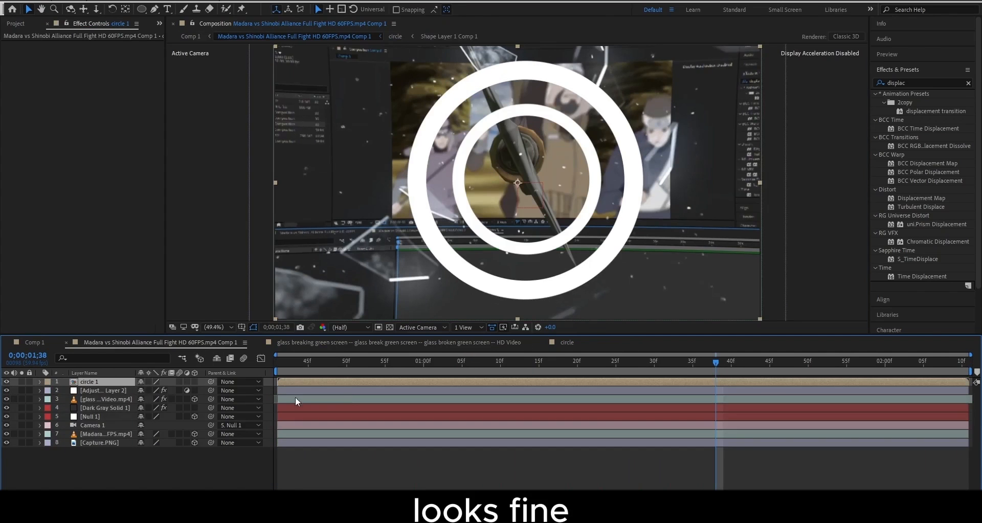
# Hide the circle 1 layer and add an adjustment layer with Chromatic Displacement
pyautogui.click(7, 381)
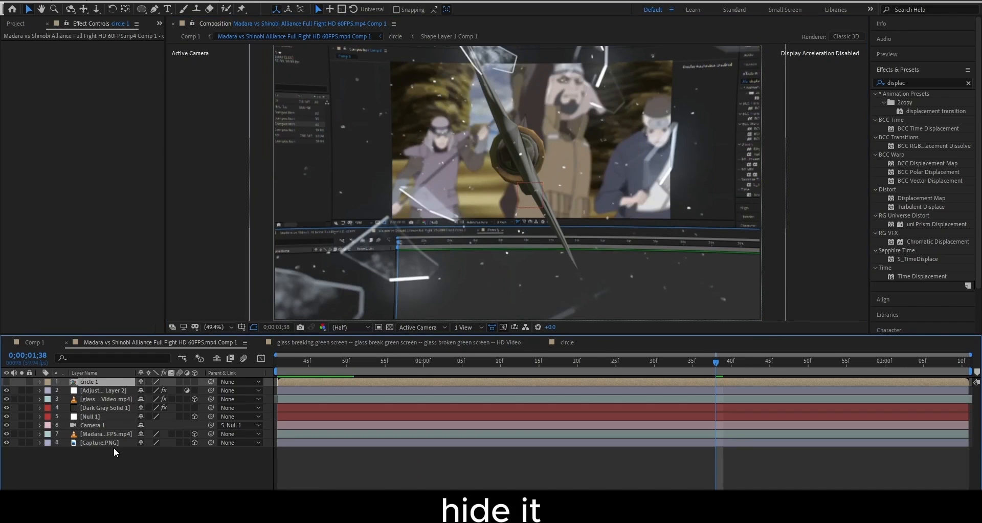
pyautogui.rightClick(119, 461)
pyautogui.moveTo(169, 349)
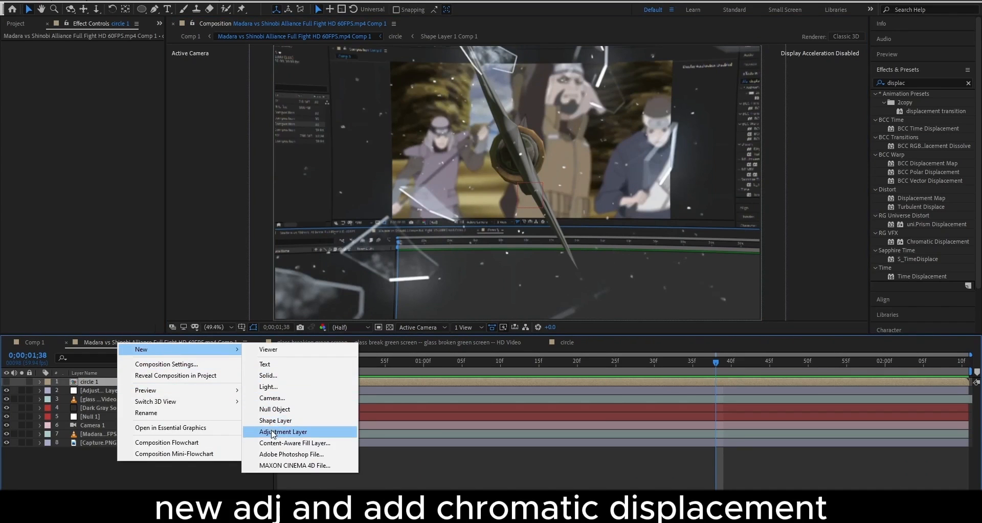
pyautogui.click(280, 431)
pyautogui.hotkey('ctrl', 'space')
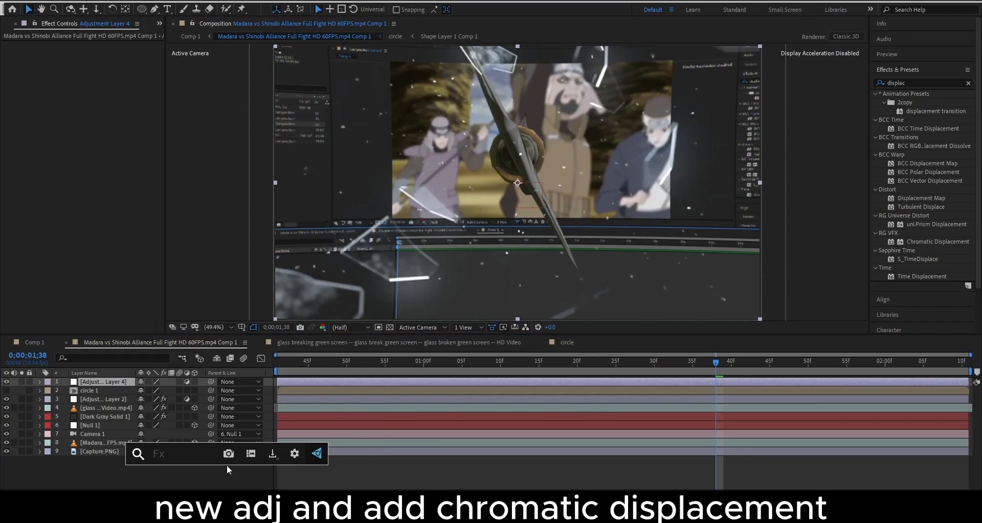
pyautogui.write('chromatic')
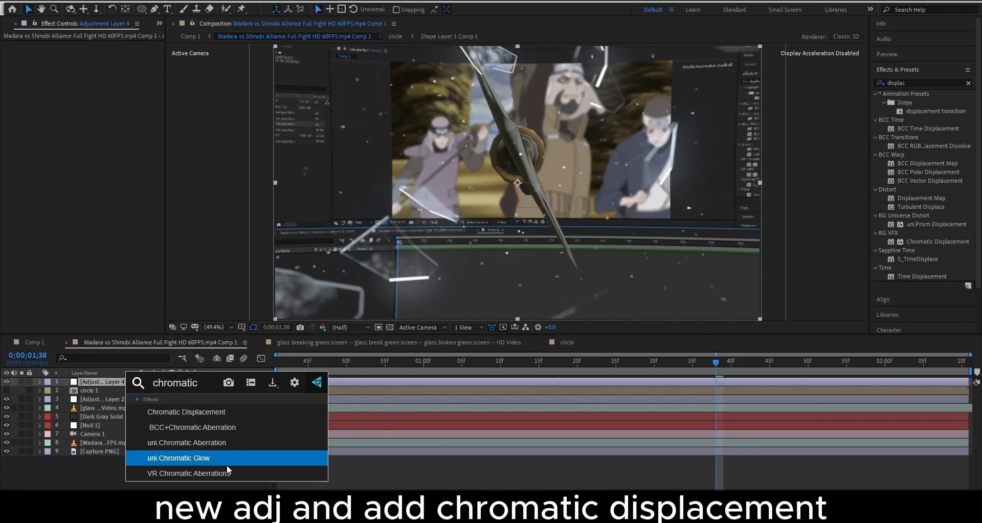
pyautogui.click(222, 411)
# Set the Displacement Layer to circle, adjust Displace Amount to -2, and preview
pyautogui.click(107, 87)
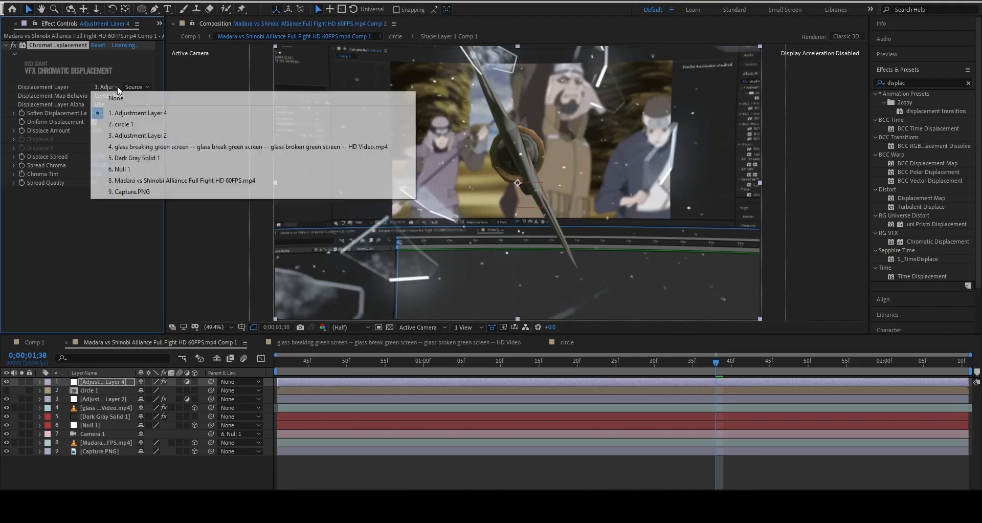
pyautogui.click(125, 124)
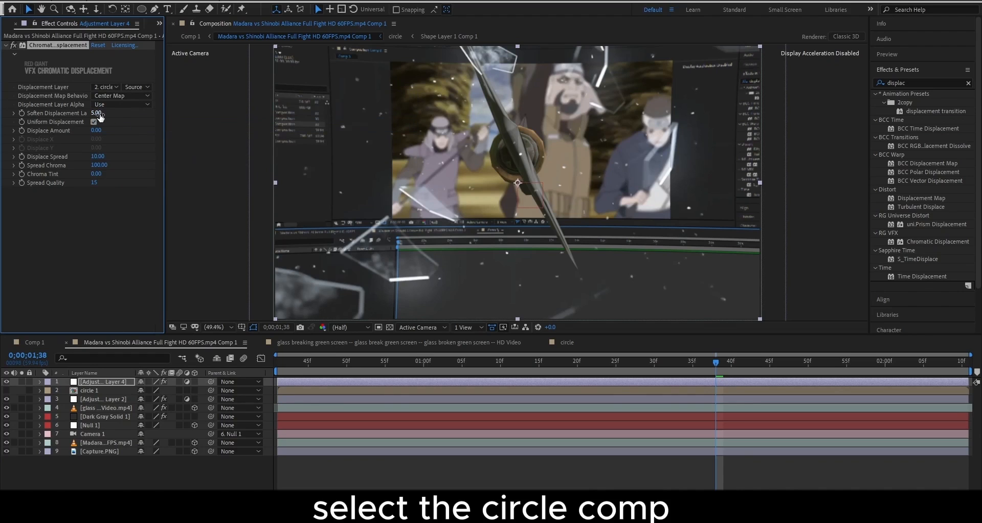
pyautogui.moveTo(115, 133); pyautogui.dragTo(310, 135)
pyautogui.click(106, 127)
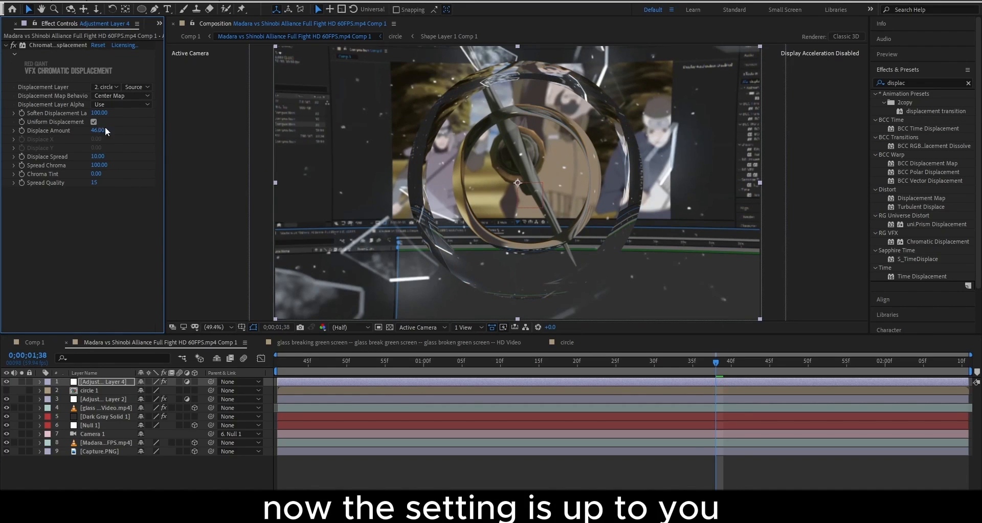
pyautogui.moveTo(102, 132); pyautogui.dragTo(70, 121)
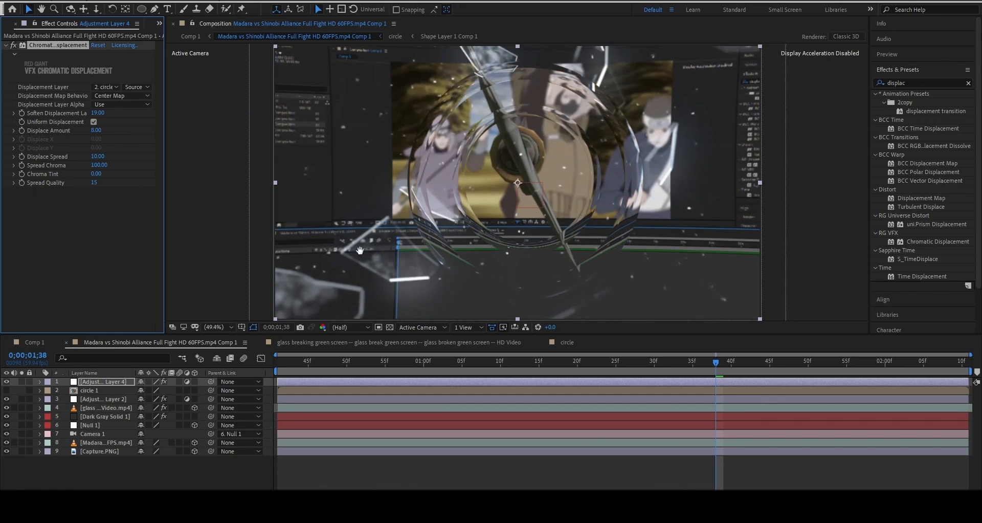
pyautogui.press('space')
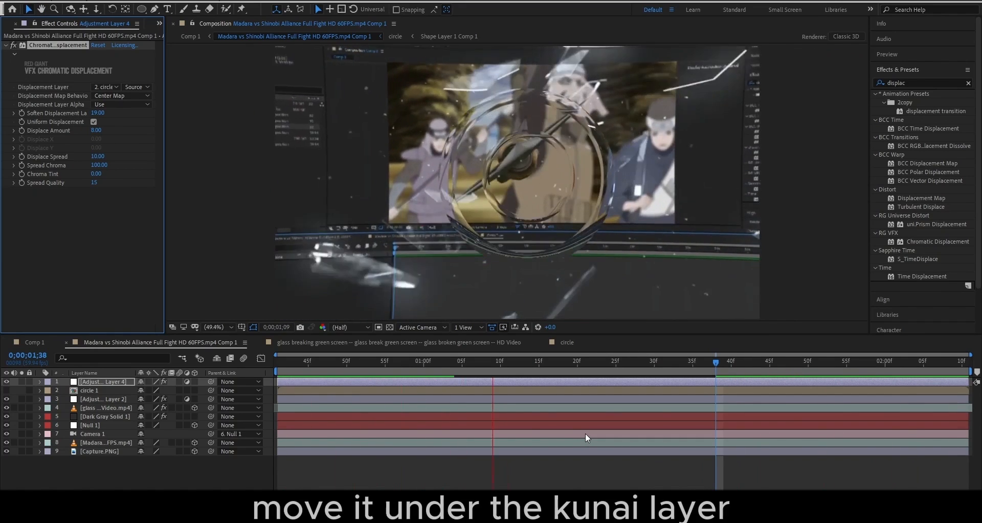
# Move Adjustment Layer 4 below the kunai Dark Gray Solid 1 layer, enable 3D on the layers, and preview
pyautogui.press('space')
pyautogui.moveTo(116, 383); pyautogui.dragTo(114, 419)
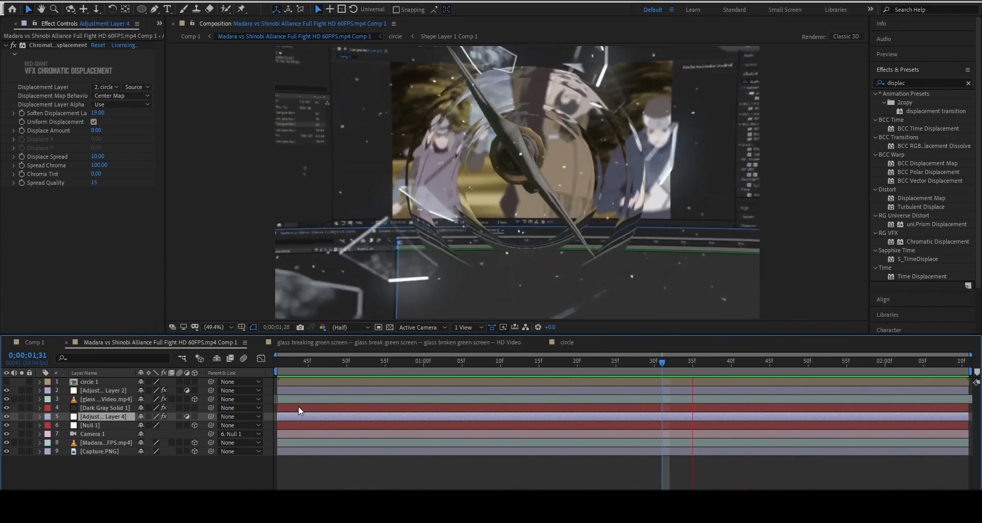
pyautogui.press('space')
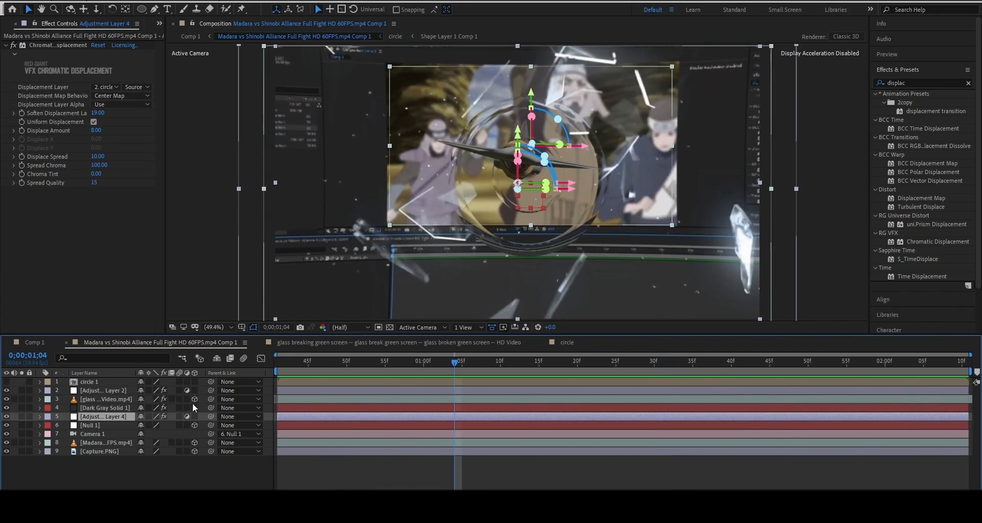
pyautogui.hotkey('ctrl', 'a')
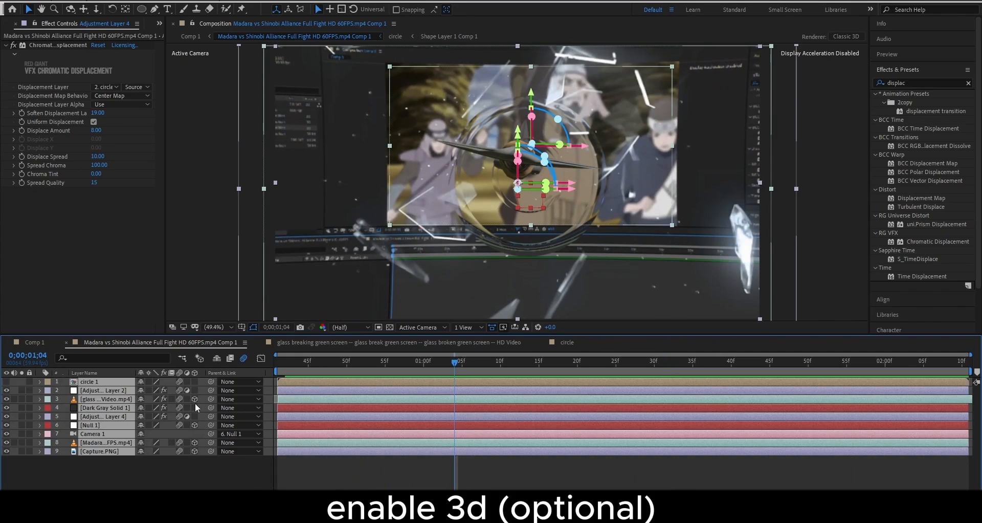
pyautogui.click(220, 480)
pyautogui.press('space')
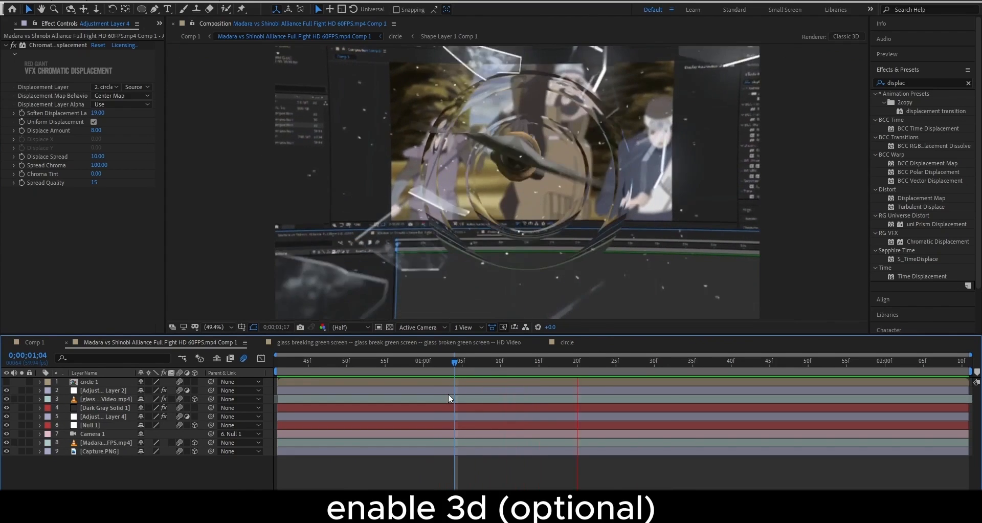
pyautogui.press('space')
pyautogui.moveTo(287, 370); pyautogui.dragTo(265, 373)
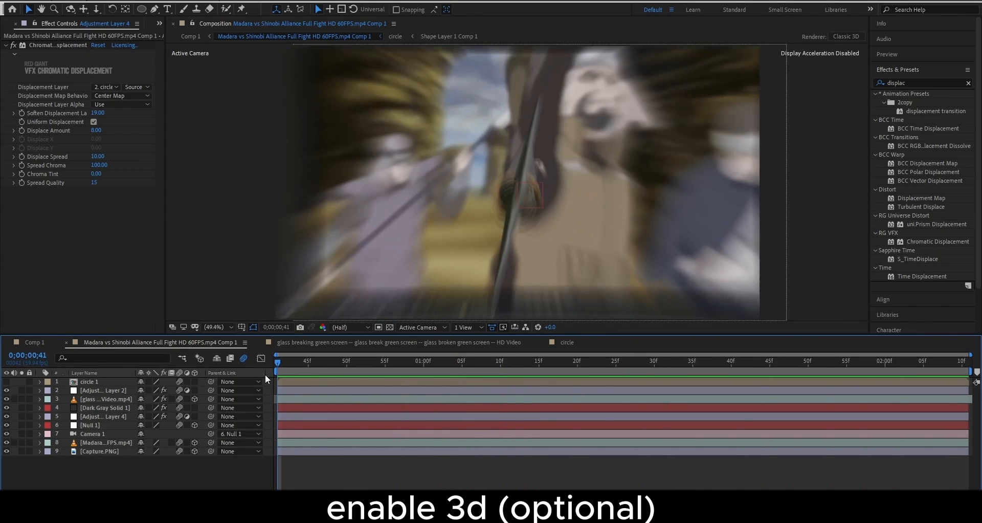
pyautogui.click(128, 407)
# Set the kunai's starting Particle Size to 0 and ease it to grow sharply at first
pyautogui.press('u')
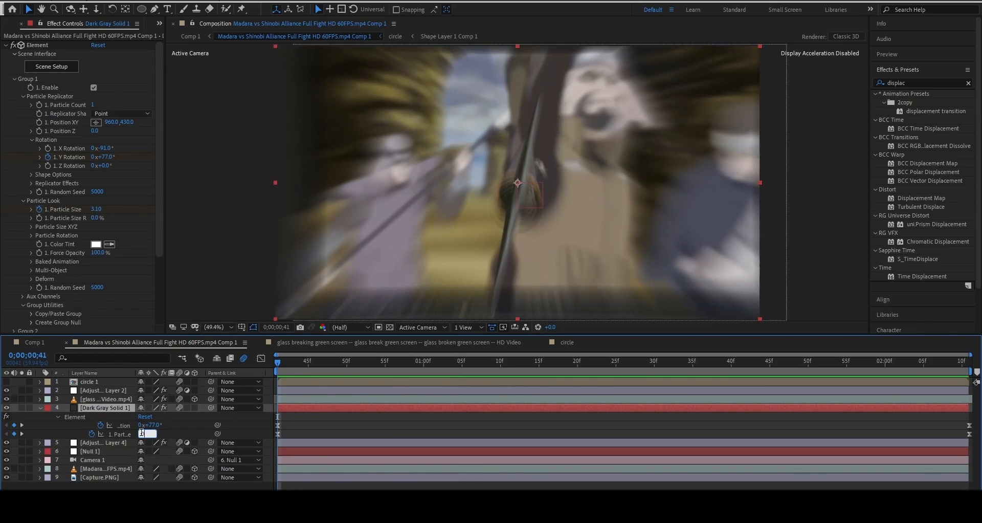
pyautogui.write('0')
pyautogui.press('Return')
pyautogui.press('space')
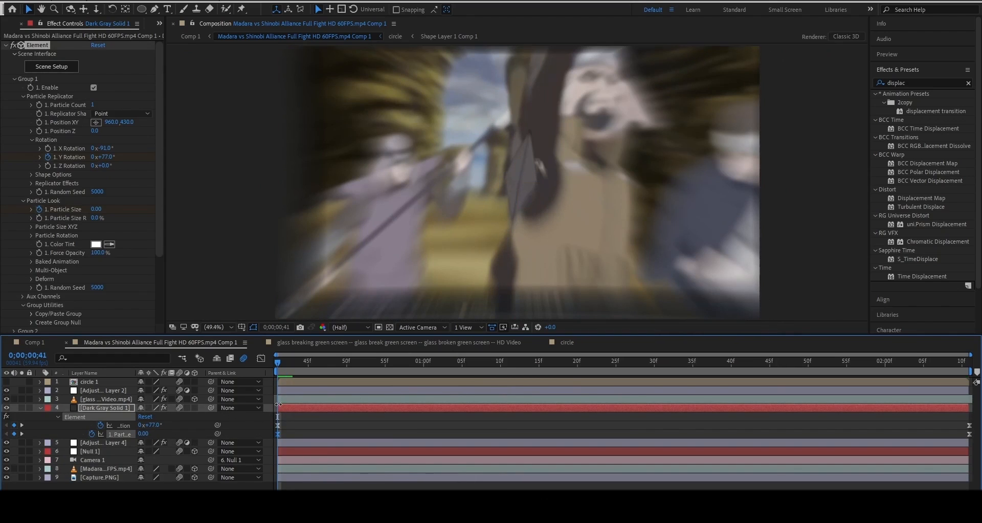
pyautogui.press('space')
pyautogui.click(261, 358)
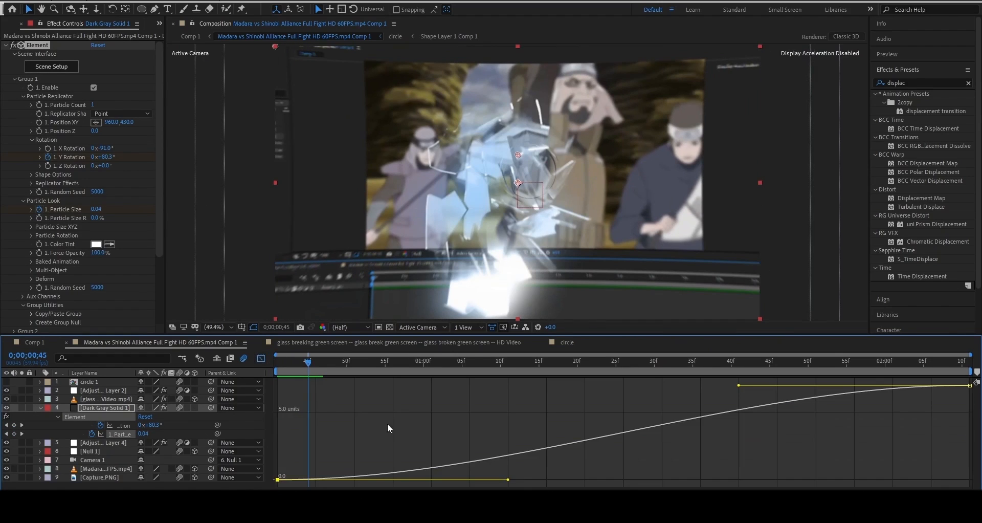
pyautogui.moveTo(512, 478); pyautogui.dragTo(266, 420)
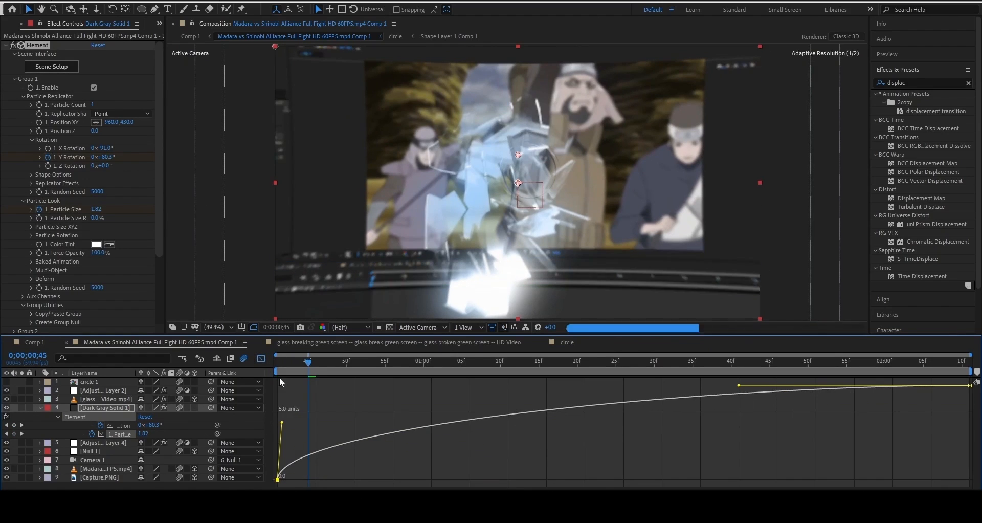
pyautogui.click(261, 358)
pyautogui.press('space')
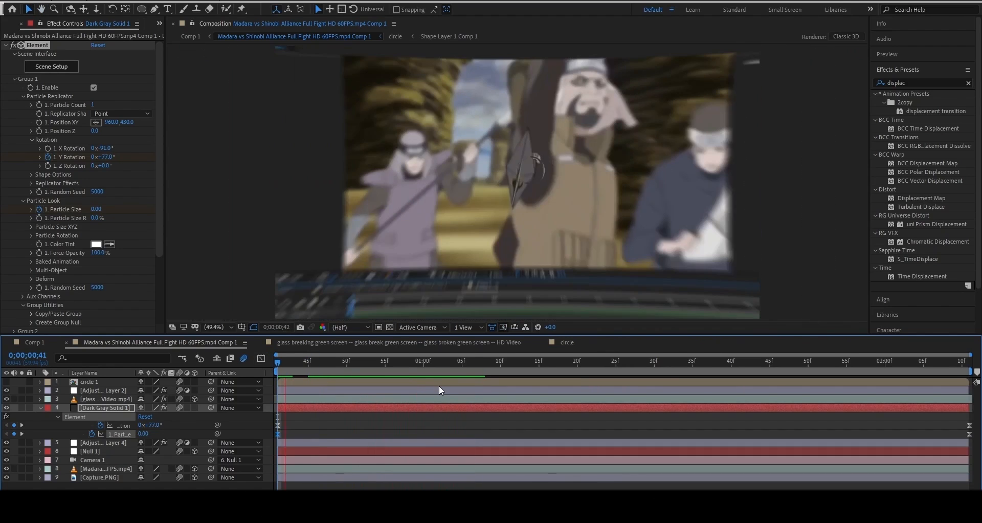
# Raise the displacement's Soften Displacement Layer to 52, preview, and return to Comp 1 near the start
pyautogui.click(110, 443)
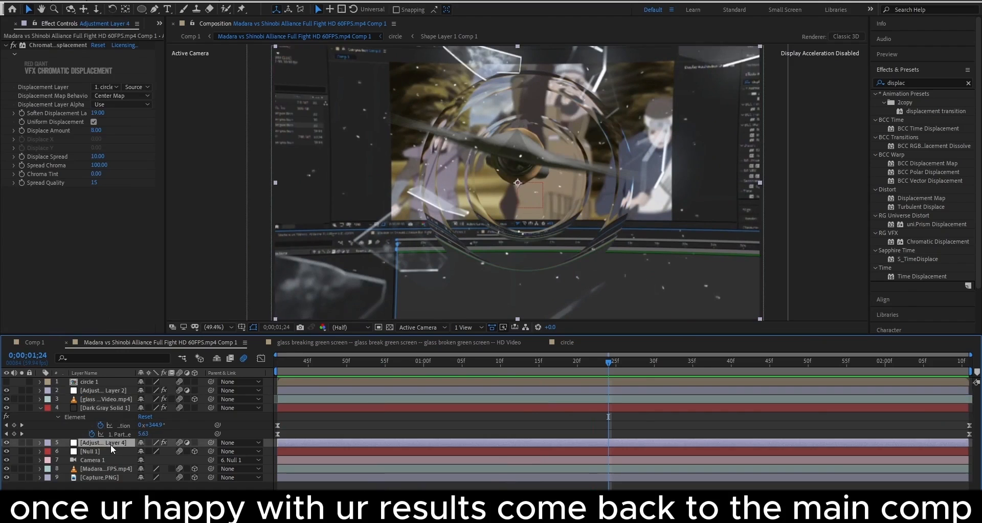
pyautogui.moveTo(97, 113); pyautogui.dragTo(115, 115)
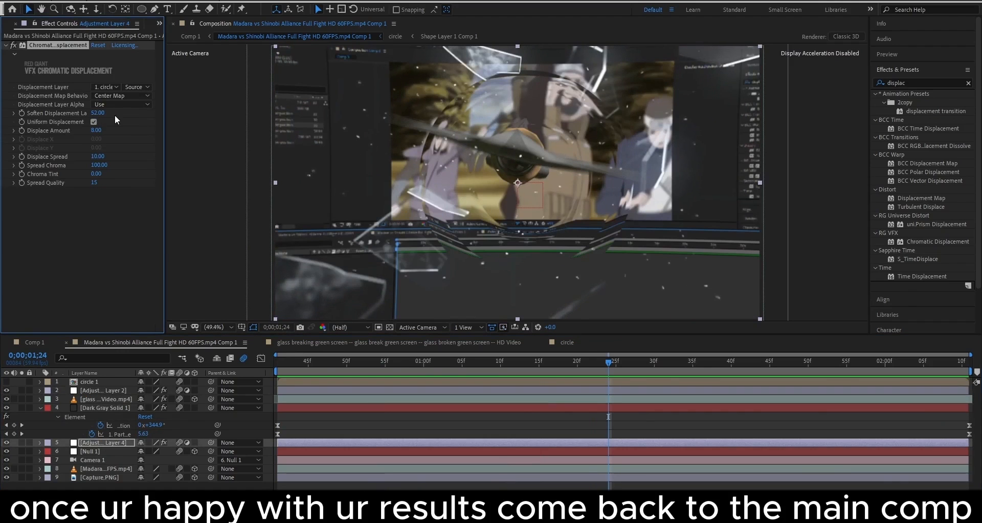
pyautogui.press('space')
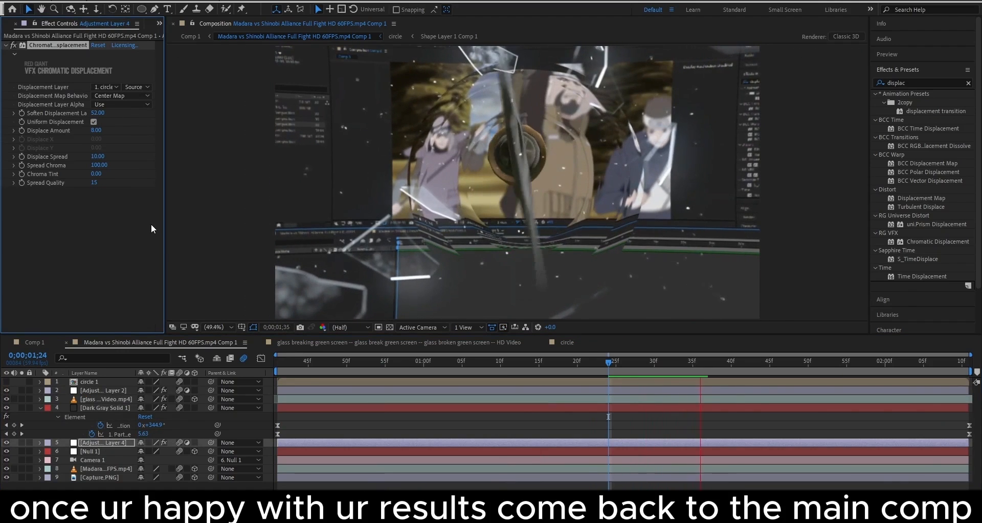
pyautogui.click(37, 342)
pyautogui.click(339, 362)
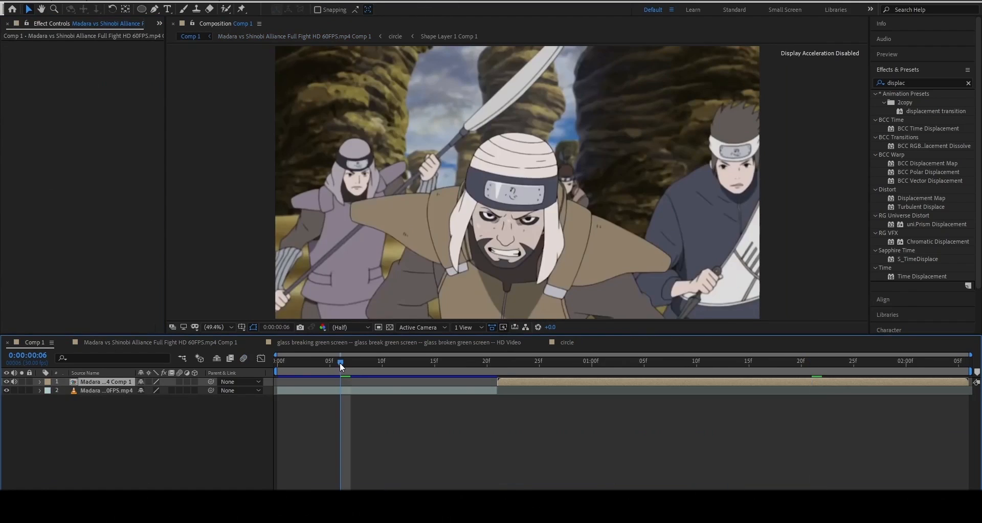
# Preview the glass-break section and apply Twixtor Pro to the footage layer
pyautogui.press('space')
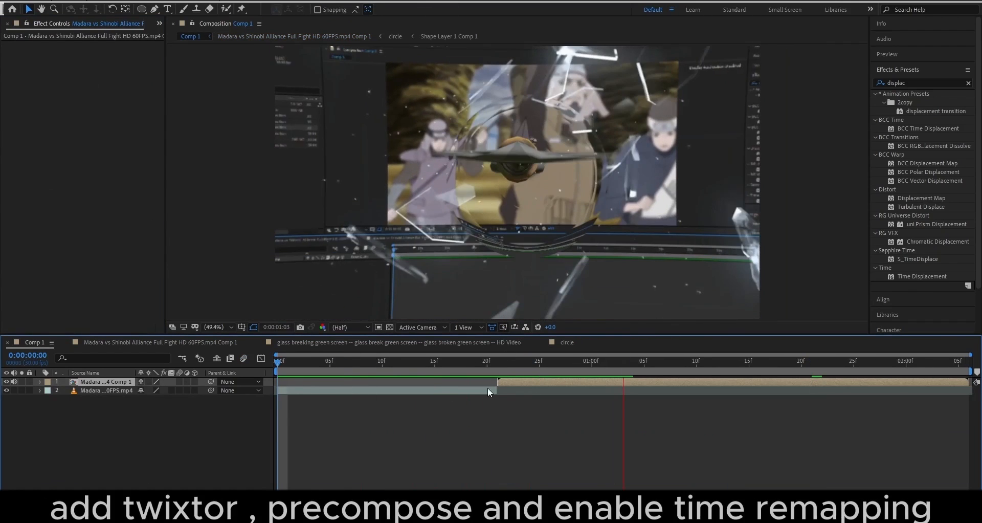
pyautogui.click(527, 379)
pyautogui.hotkey('ctrl', 'space')
pyautogui.write('twix')
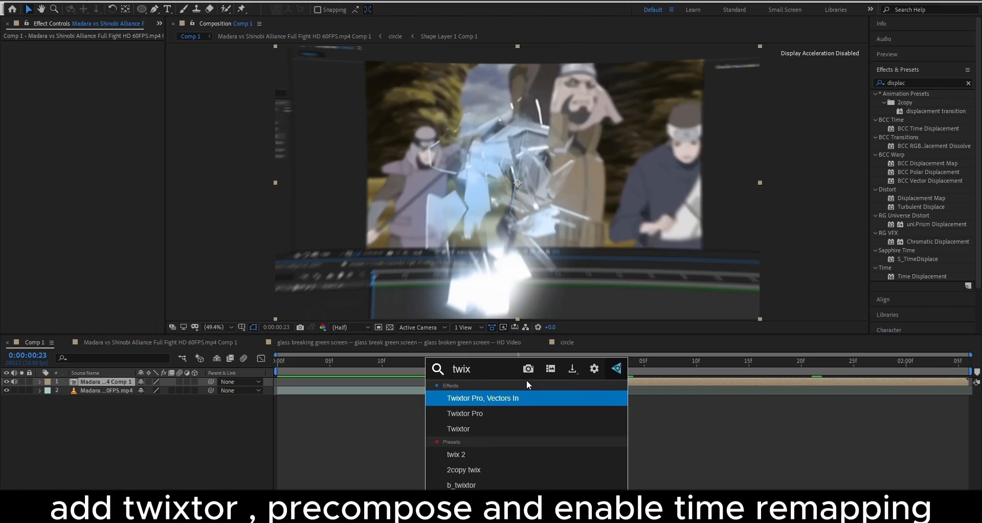
pyautogui.click(481, 413)
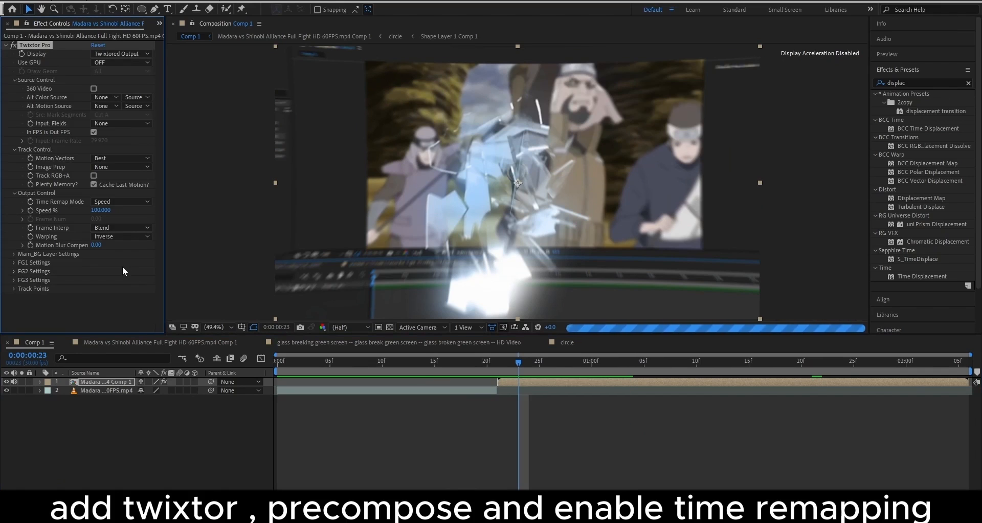
# Precompose the Twixtor layer and enable time remapping on the new precomp
pyautogui.hotkey('ctrl', 'shift', 'c')
pyautogui.click(555, 312)
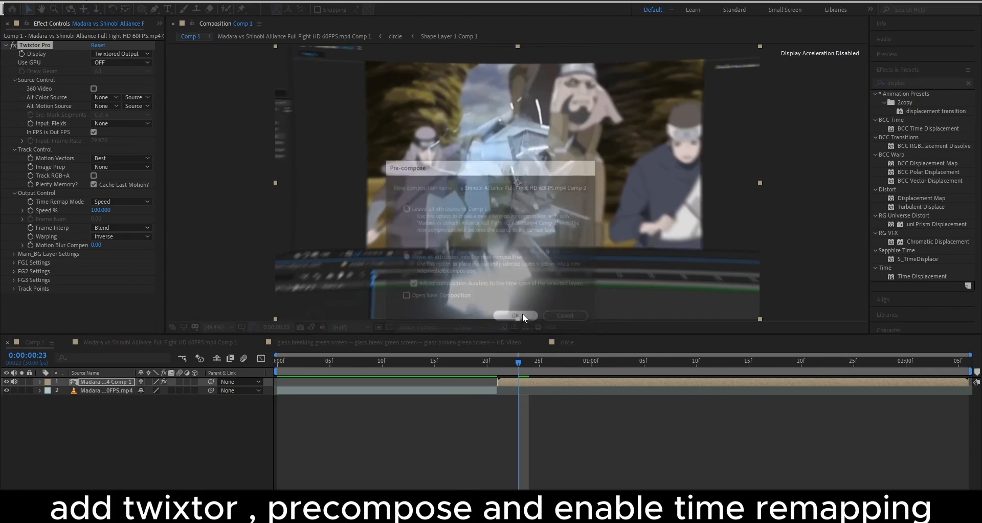
pyautogui.rightClick(563, 382)
pyautogui.moveTo(588, 147)
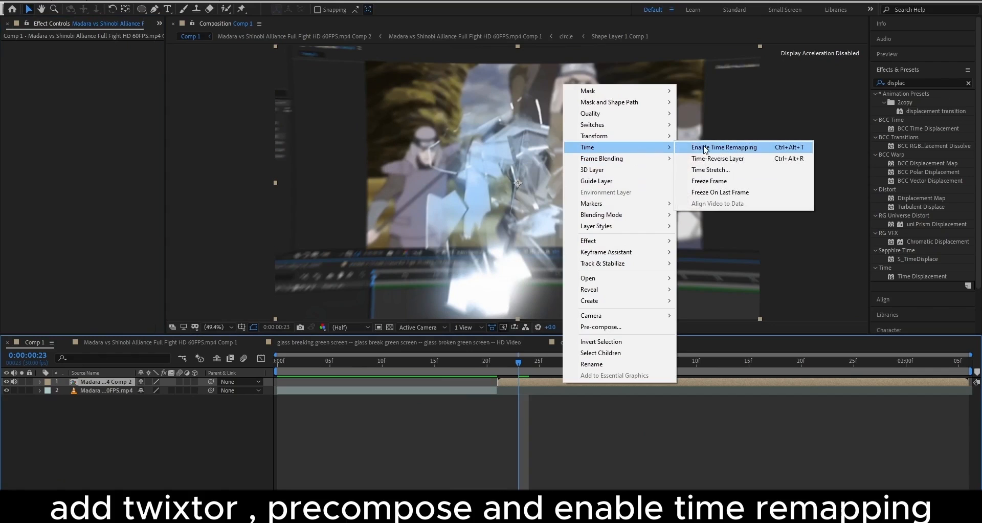
pyautogui.click(697, 149)
# Ease the first and last Time Remap keyframes in the Graph Editor for steep start and end
pyautogui.click(95, 391)
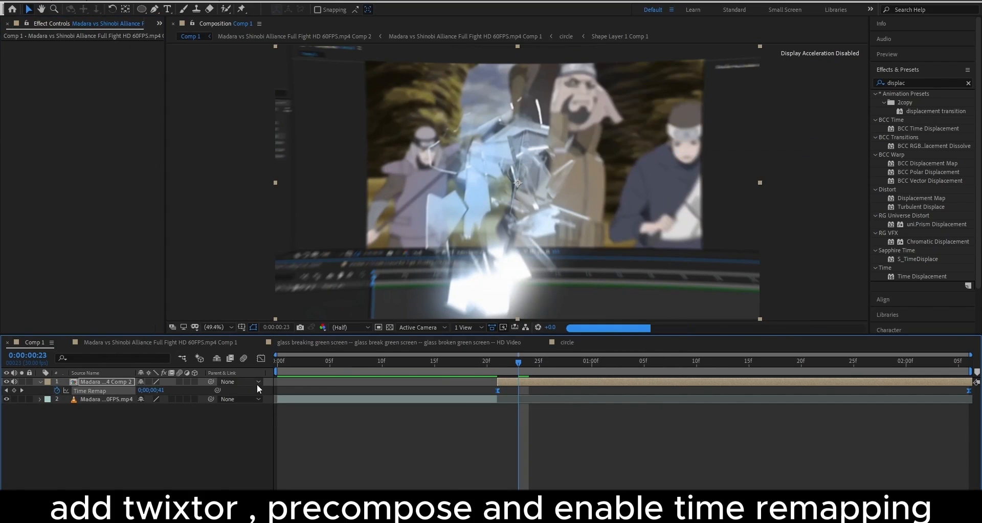
pyautogui.click(261, 358)
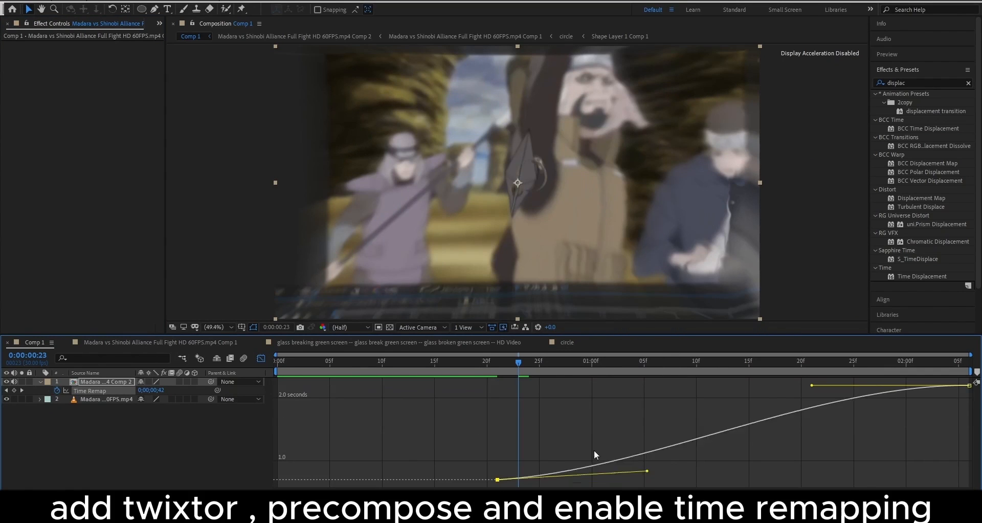
pyautogui.moveTo(594, 451); pyautogui.dragTo(514, 423)
pyautogui.moveTo(817, 387); pyautogui.dragTo(968, 466)
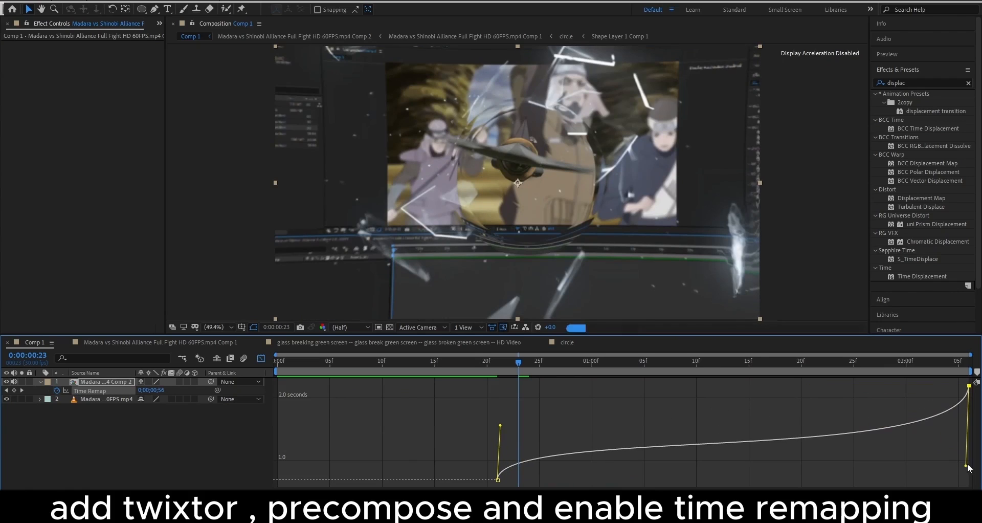
pyautogui.click(265, 359)
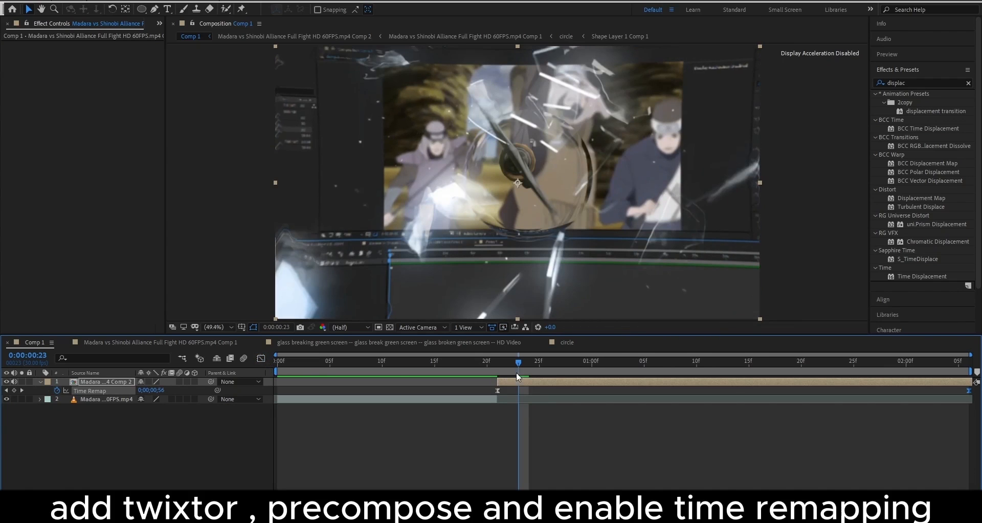
pyautogui.moveTo(517, 374); pyautogui.dragTo(502, 377)
# Add Twitch (Amount 100, speed 30) to the precomp, preview it, and open the nested effects comp
pyautogui.hotkey('ctrl', 'space')
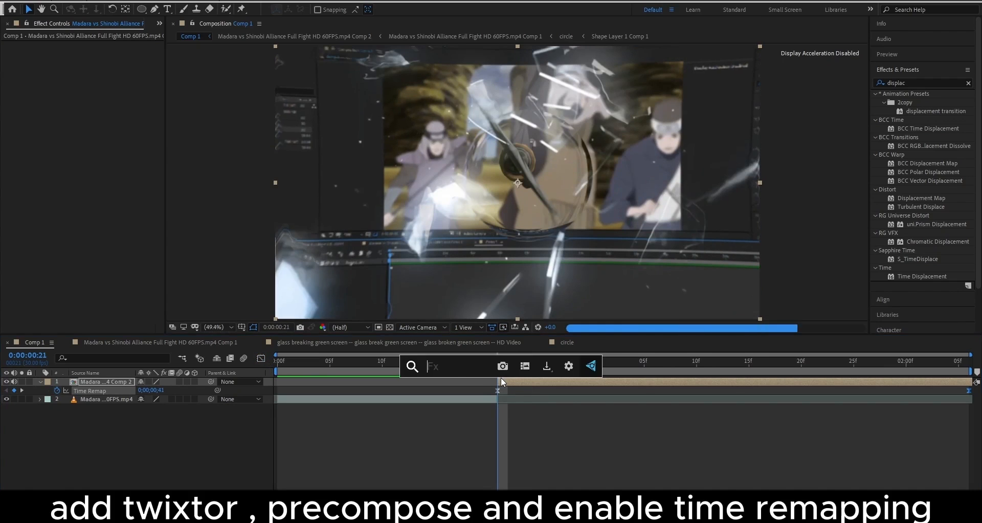
pyautogui.write('t')
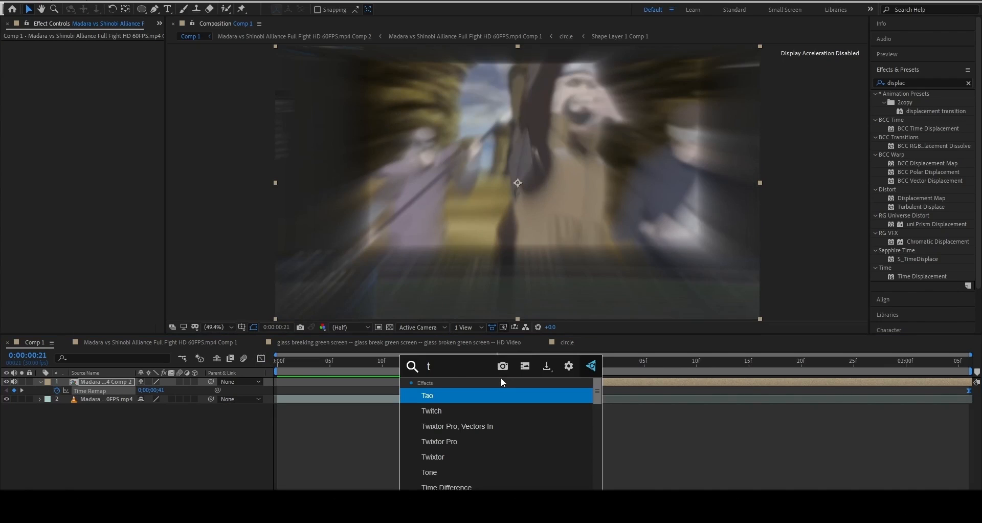
pyautogui.click(754, 385)
pyautogui.press('u')
pyautogui.hotkey('ctrl', 'space')
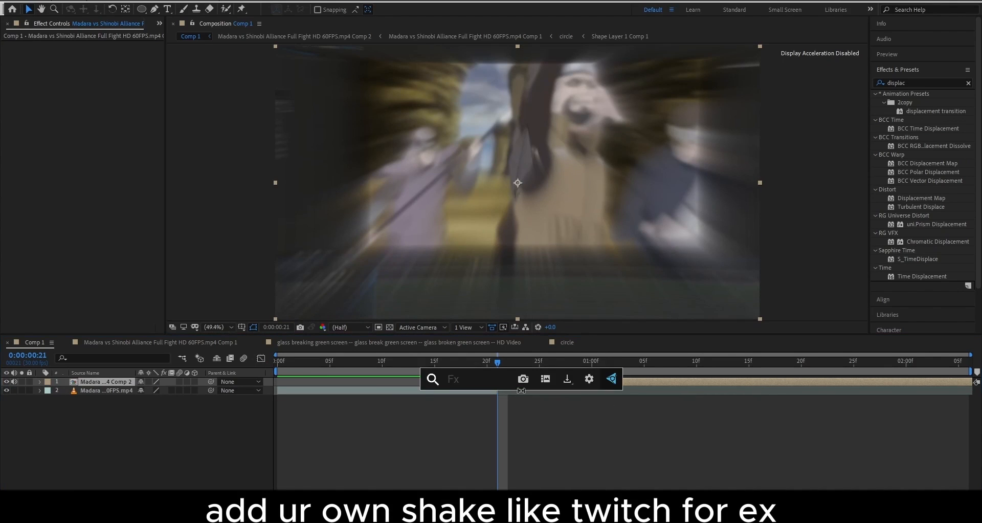
pyautogui.write('tw')
pyautogui.click(474, 447)
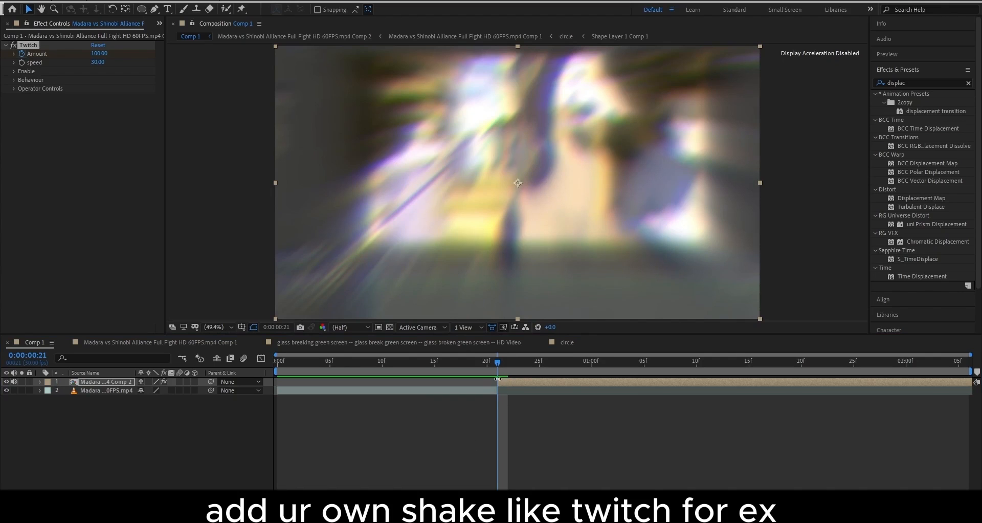
pyautogui.click(500, 372)
pyautogui.press('space')
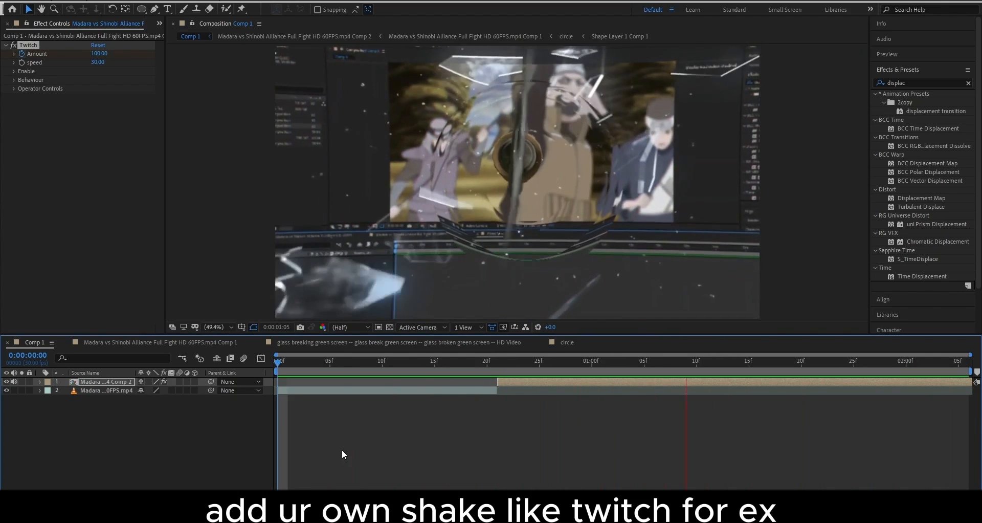
pyautogui.doubleClick(524, 382)
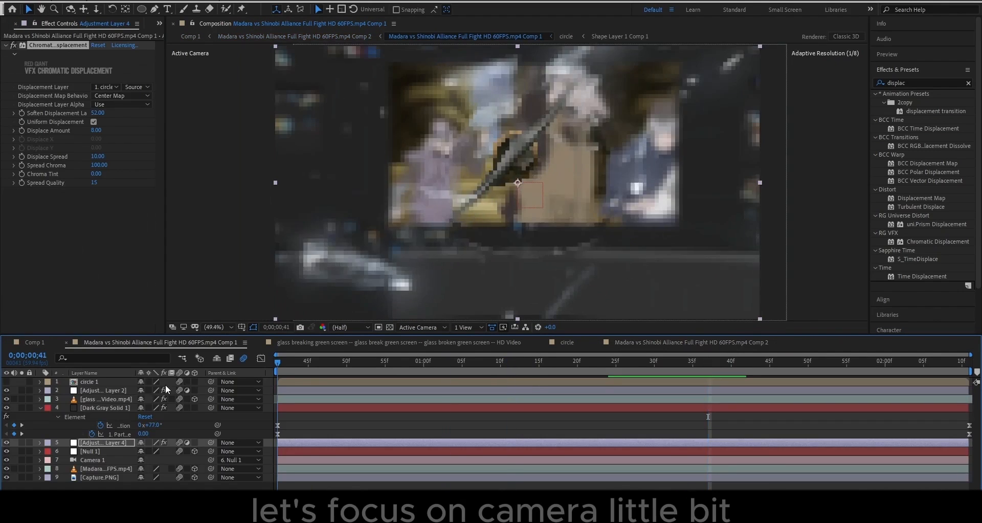
# Collapse all layers and move Null 1 and Camera 1 to the top of the stack
pyautogui.click(262, 416)
pyautogui.press('e')
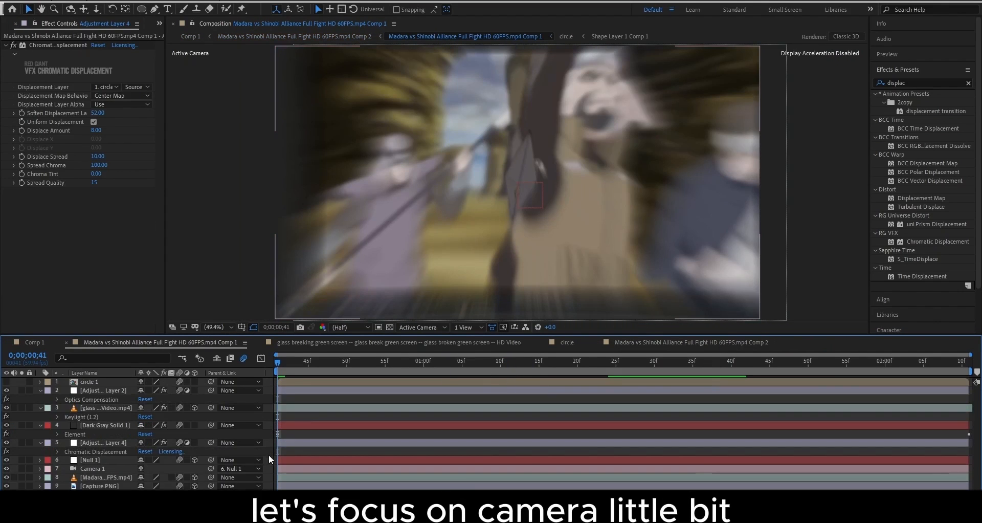
pyautogui.press('e')
pyautogui.click(104, 423)
pyautogui.keyDown('shift'); pyautogui.click(100, 433); pyautogui.keyUp('shift')
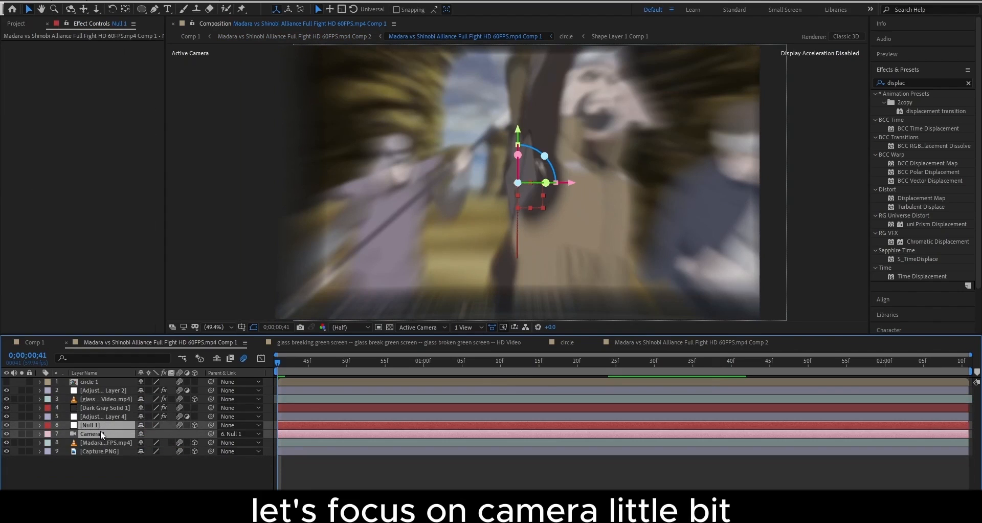
pyautogui.moveTo(100, 433); pyautogui.dragTo(106, 381)
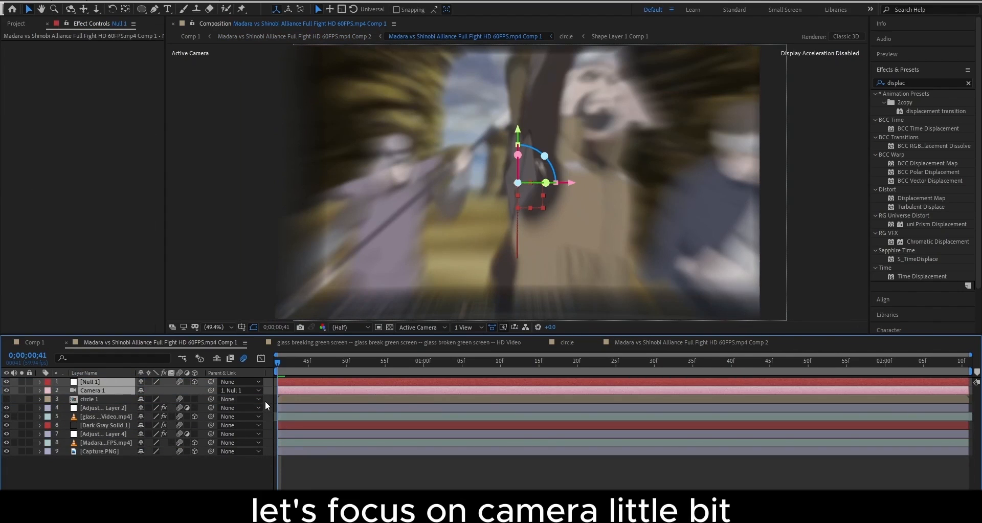
# Raise Null 1's early Z Position to 2576 and check its graph at 0;00;02;05
pyautogui.click(125, 382)
pyautogui.press('p')
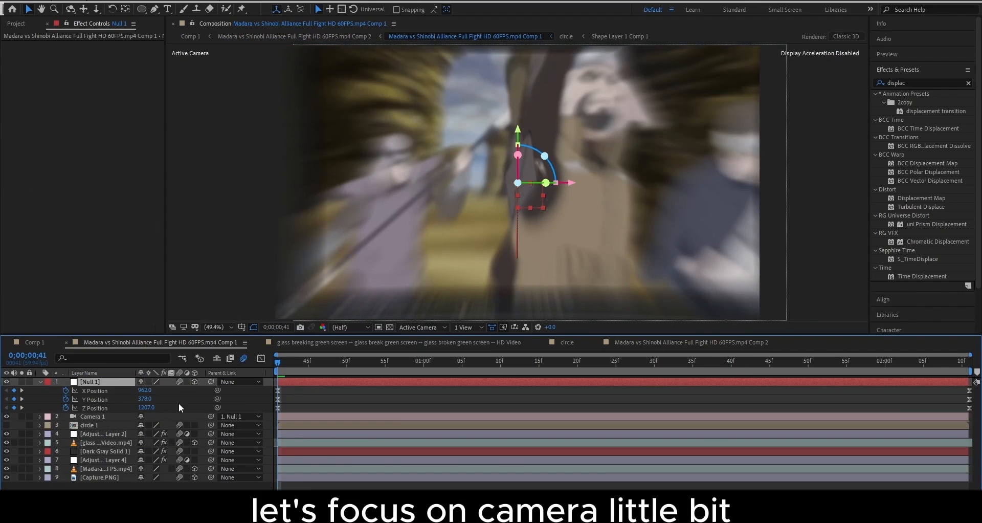
pyautogui.moveTo(149, 412); pyautogui.dragTo(922, 372)
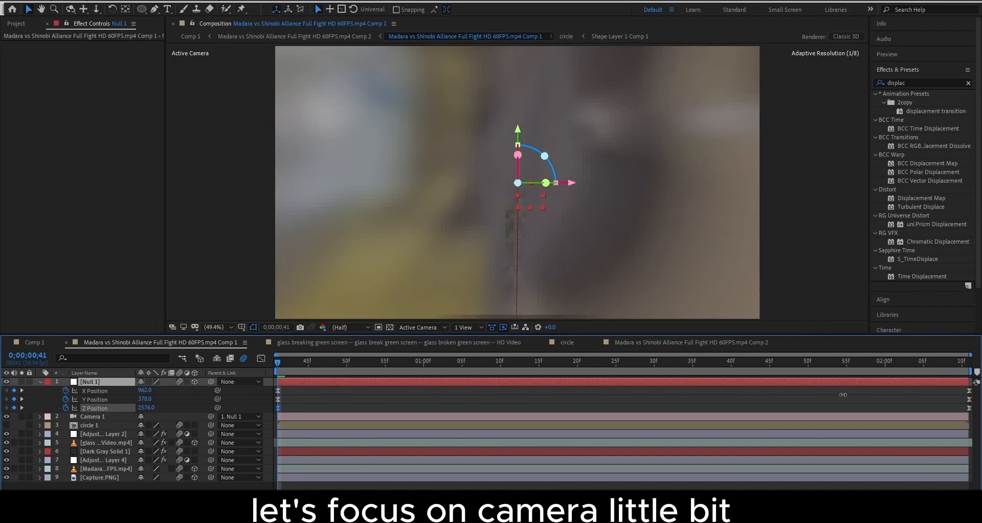
pyautogui.click(920, 366)
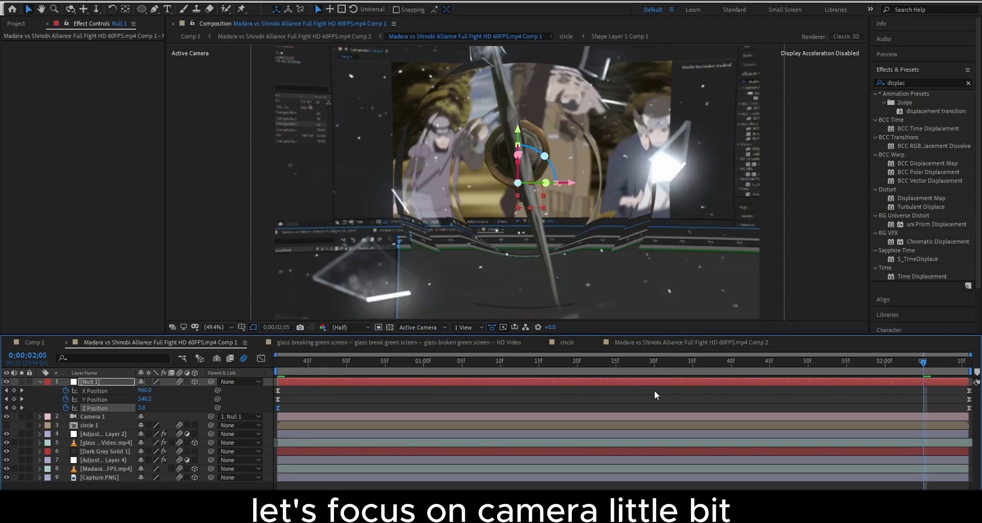
pyautogui.click(260, 358)
pyautogui.click(261, 361)
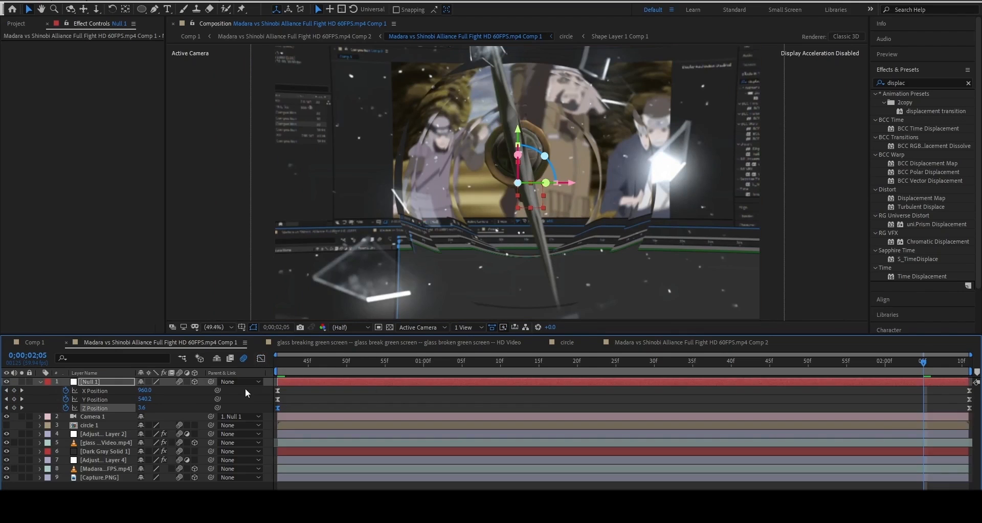
pyautogui.rightClick(244, 392)
# Add Null 2 and keyframe its Z Position at -717, moving the keyframe to the comp end
pyautogui.moveTo(305, 406)
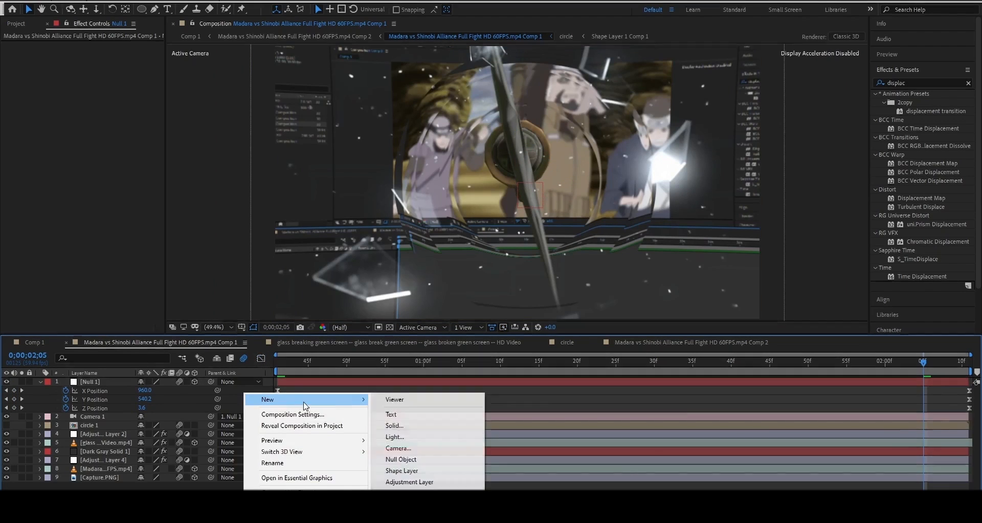
pyautogui.click(402, 459)
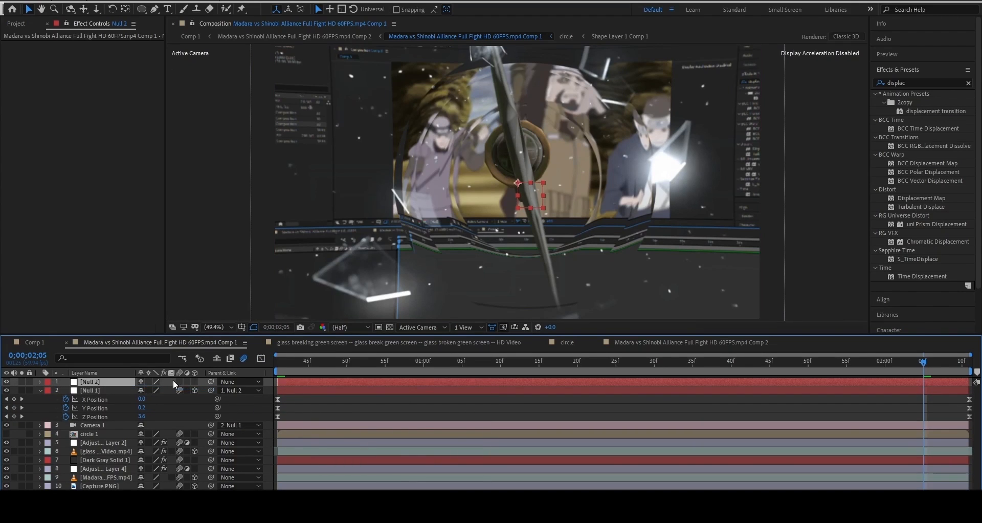
pyautogui.press('p')
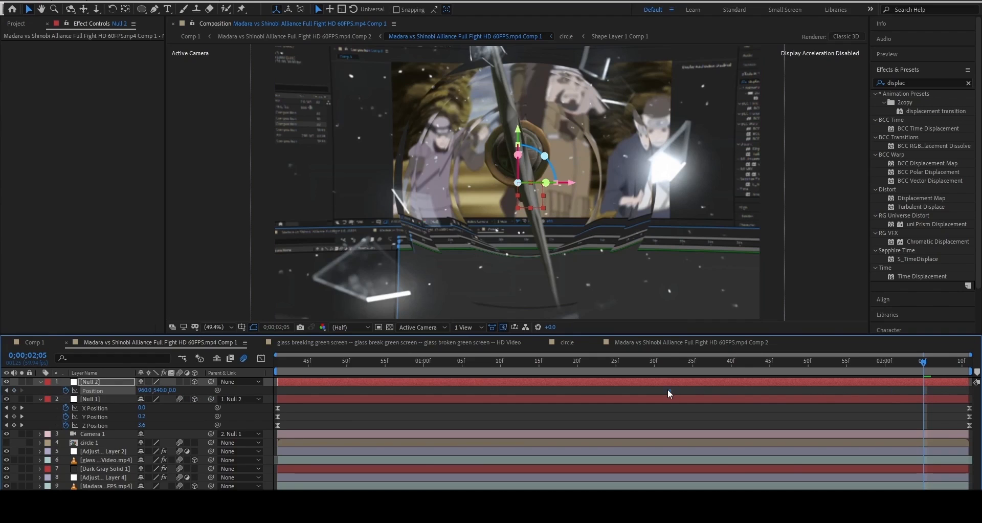
pyautogui.click(638, 390)
pyautogui.moveTo(175, 393); pyautogui.dragTo(2, 391)
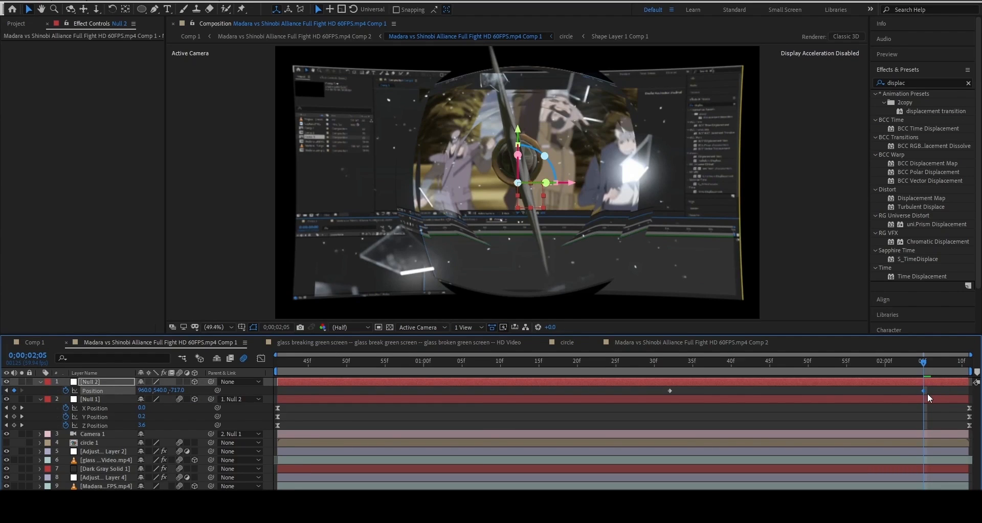
pyautogui.moveTo(924, 390); pyautogui.dragTo(969, 391)
# Separate Null 2's position dimensions and ease the Z Position curve with a flat start
pyautogui.rightClick(109, 392)
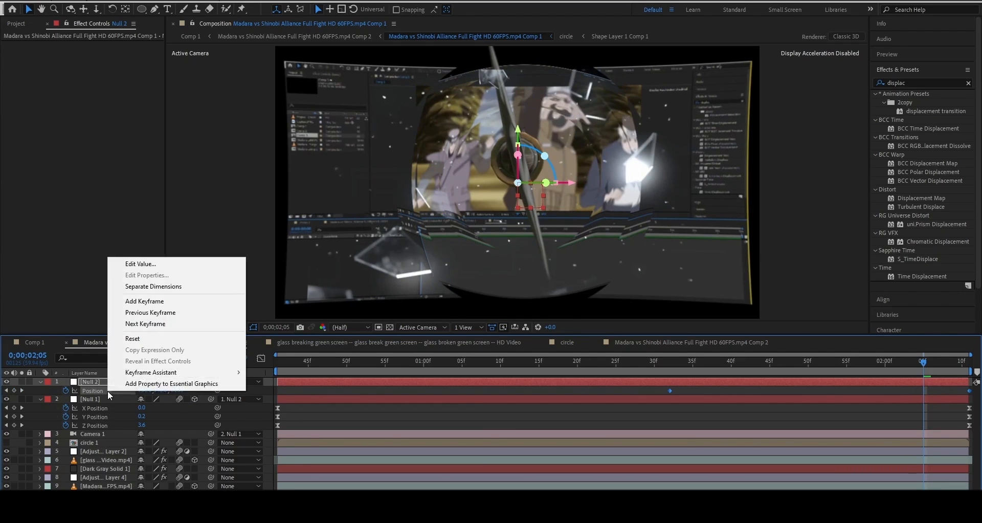
pyautogui.click(150, 285)
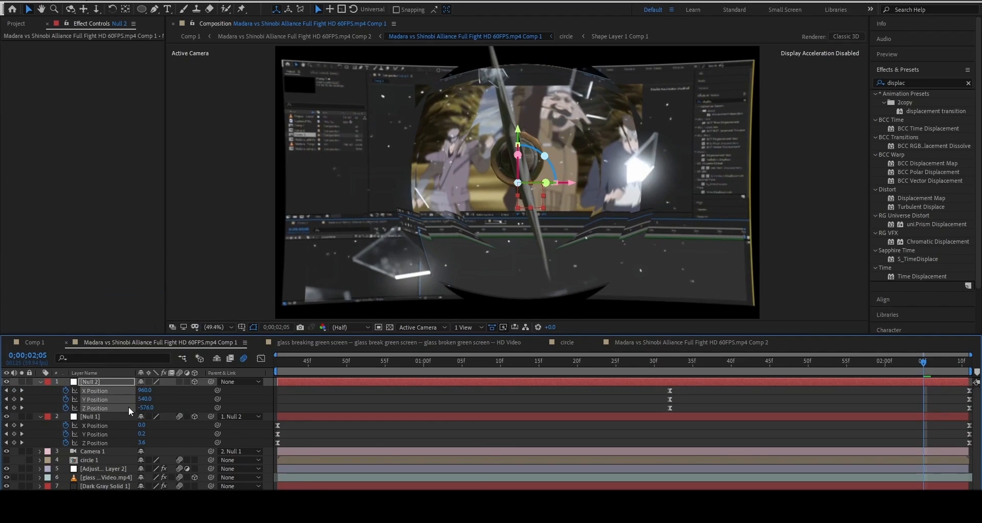
pyautogui.click(120, 403)
pyautogui.click(120, 401)
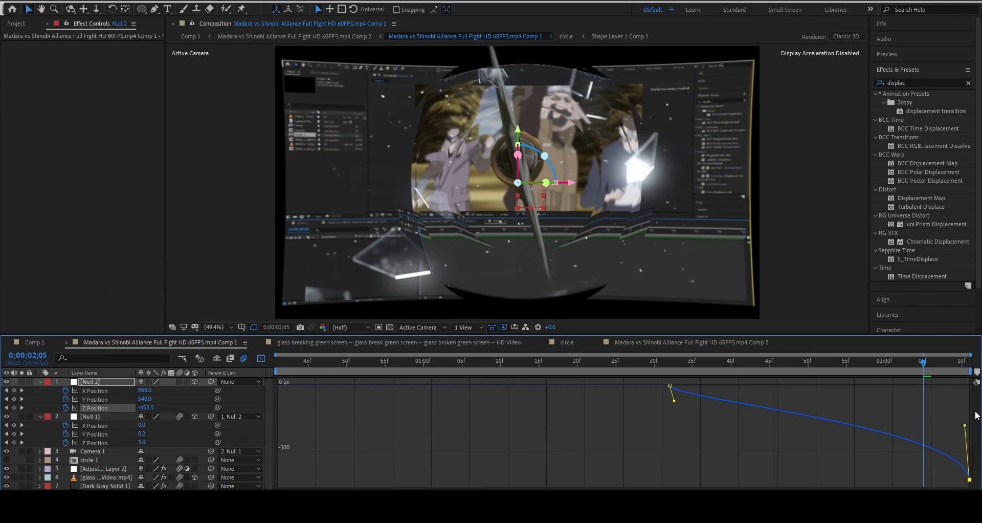
pyautogui.moveTo(976, 412); pyautogui.dragTo(975, 411)
pyautogui.moveTo(828, 388); pyautogui.dragTo(940, 385)
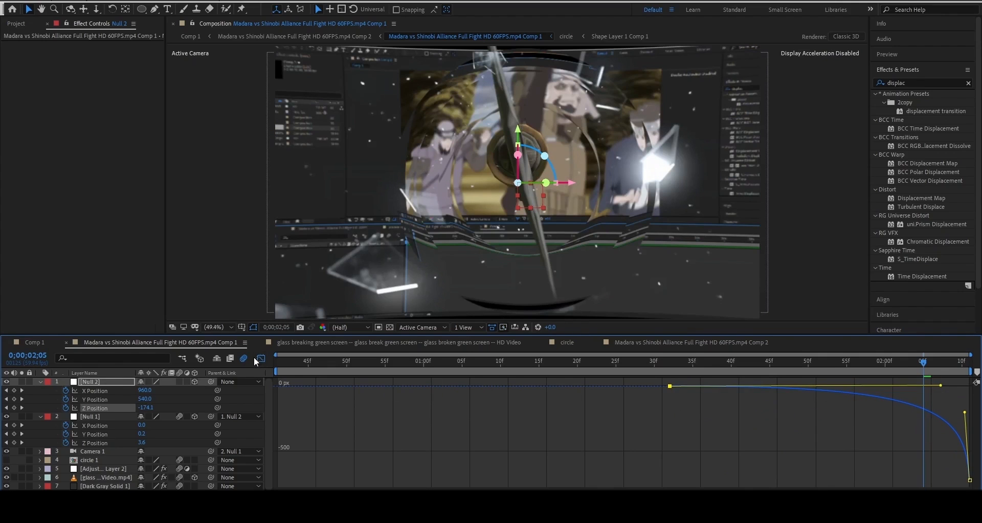
pyautogui.click(260, 358)
# At 2;10, steepen the Z Position ease at the end, then select the Capture.PNG layer
pyautogui.click(945, 363)
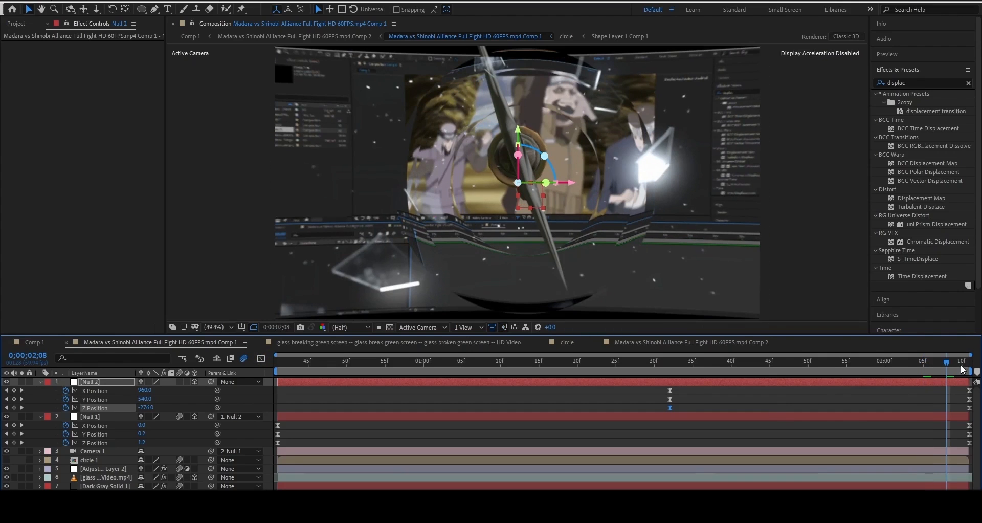
pyautogui.click(962, 364)
pyautogui.click(261, 359)
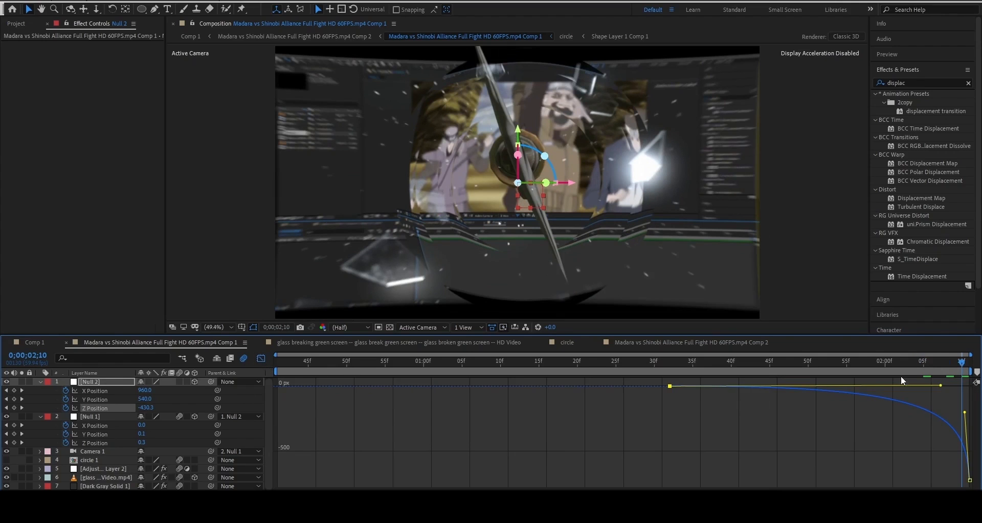
pyautogui.moveTo(944, 388); pyautogui.dragTo(971, 388)
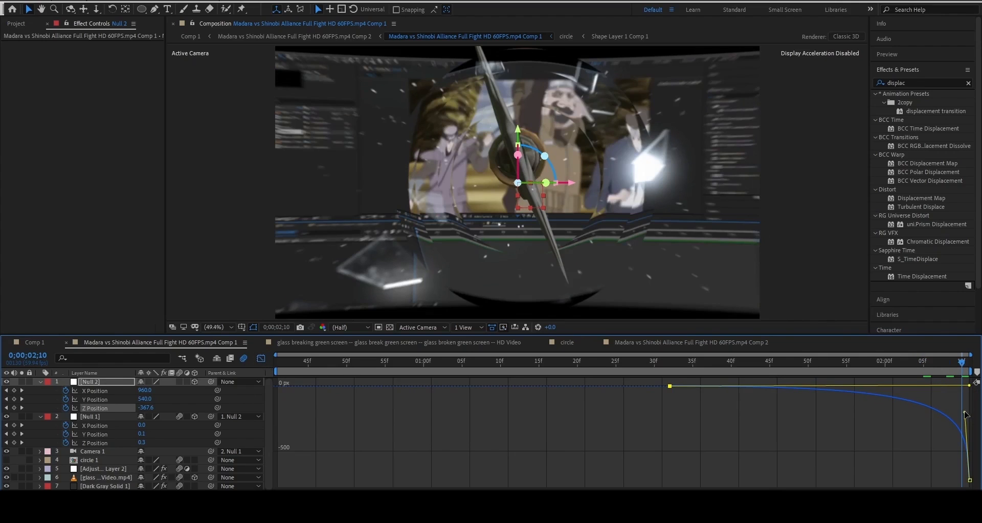
pyautogui.click(262, 359)
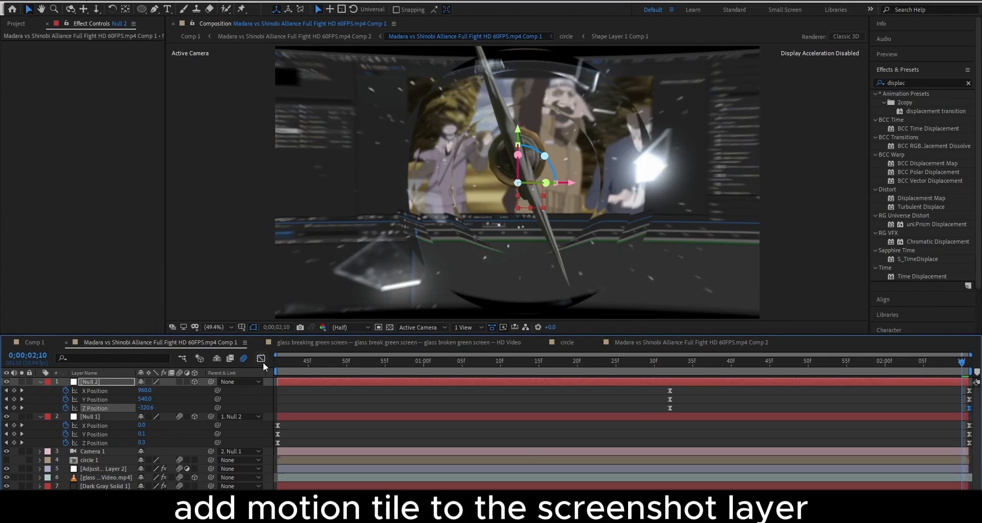
pyautogui.scroll(-1, 124, 486)
pyautogui.click(119, 498)
# Give Capture.PNG Motion Tile with 200 output width/height and Mirror Edges, then return to Comp 1
pyautogui.hotkey('ctrl', 'space')
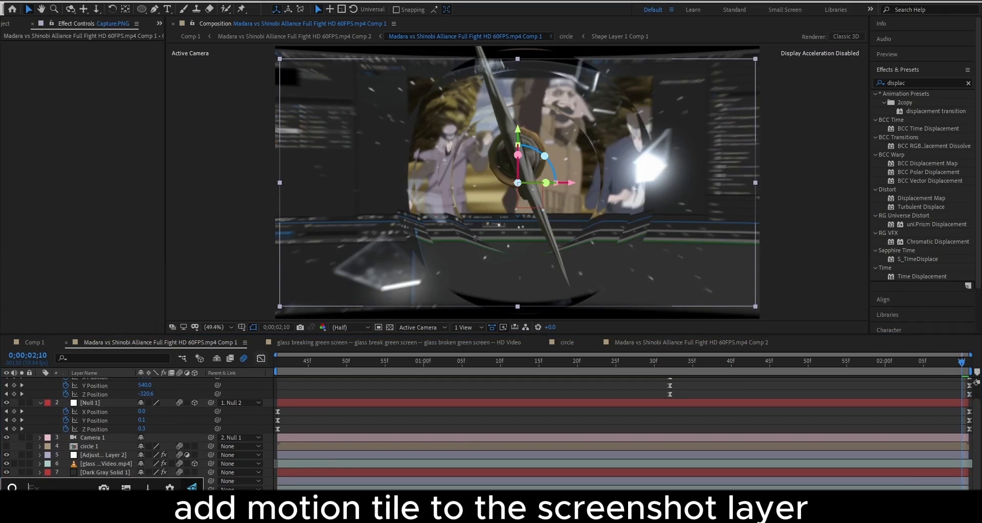
pyautogui.write('mpt')
pyautogui.press('BackSpace')
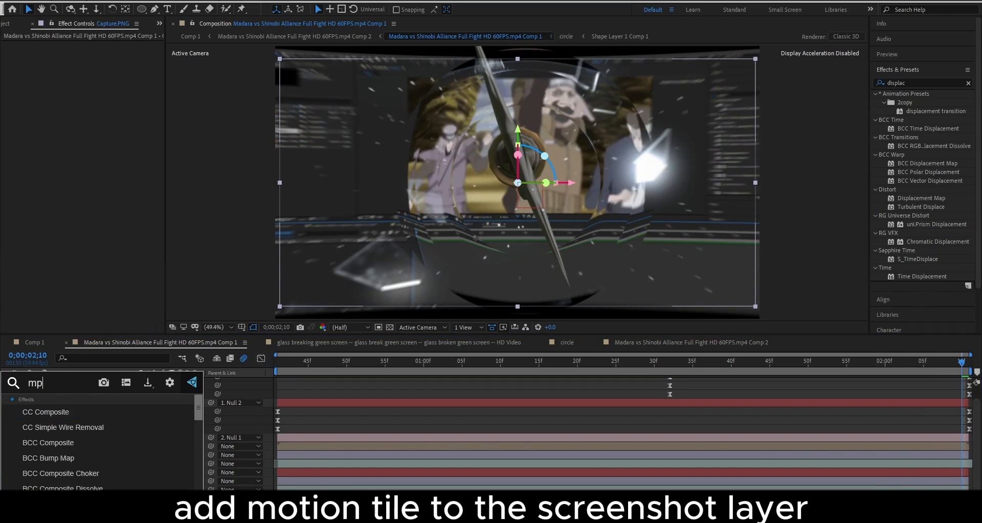
pyautogui.press('BackSpace')
pyautogui.write('otio')
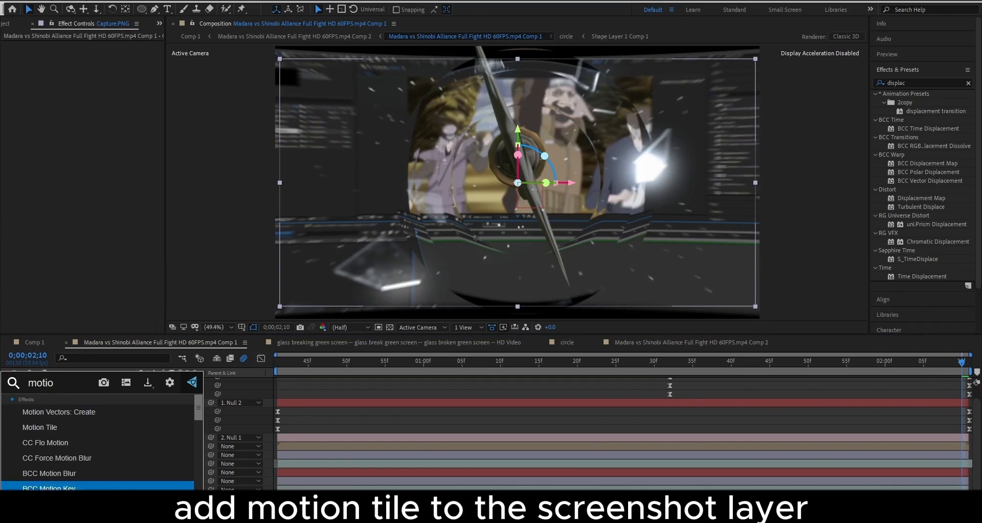
pyautogui.click(125, 427)
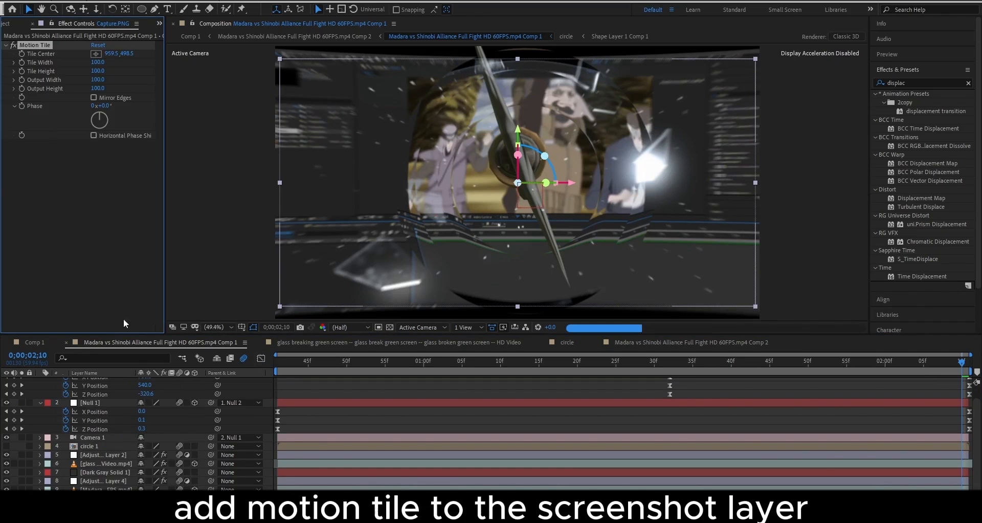
pyautogui.click(94, 97)
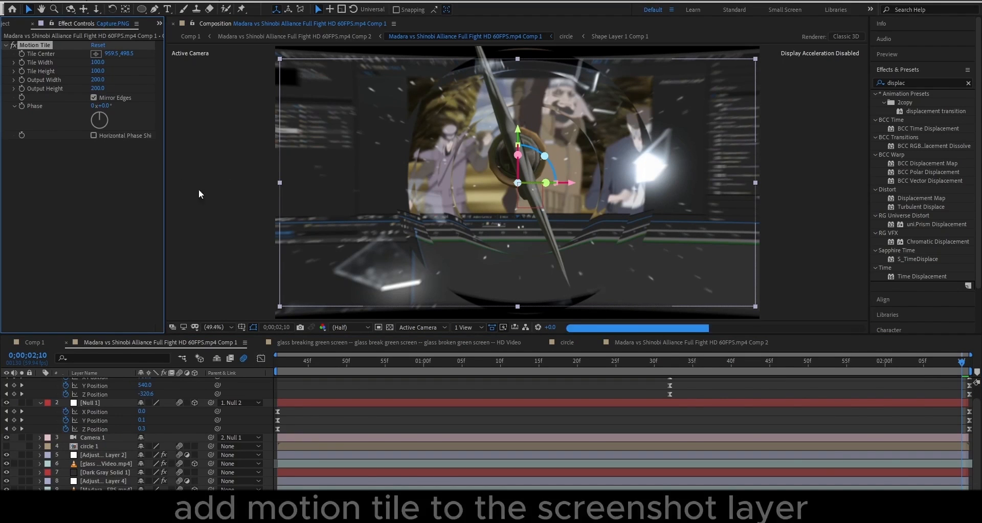
pyautogui.click(431, 419)
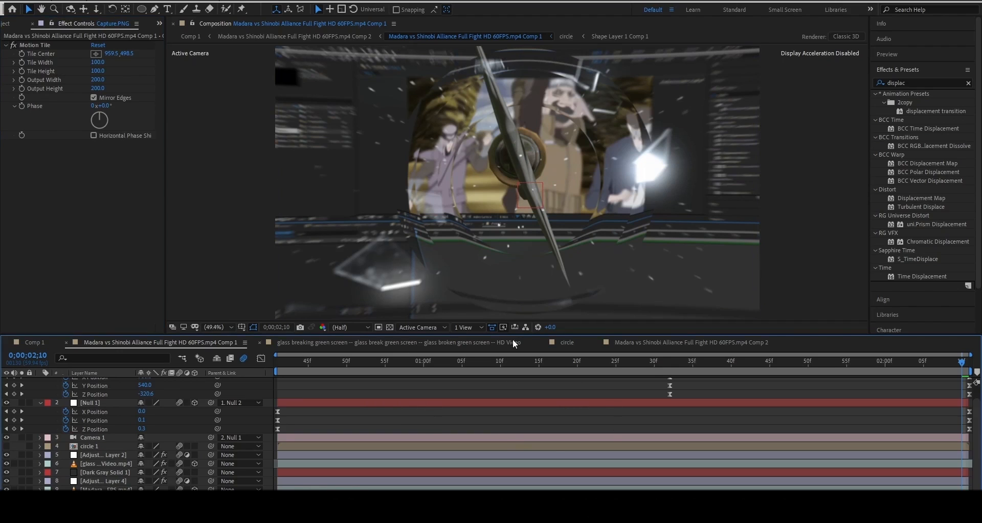
pyautogui.click(43, 345)
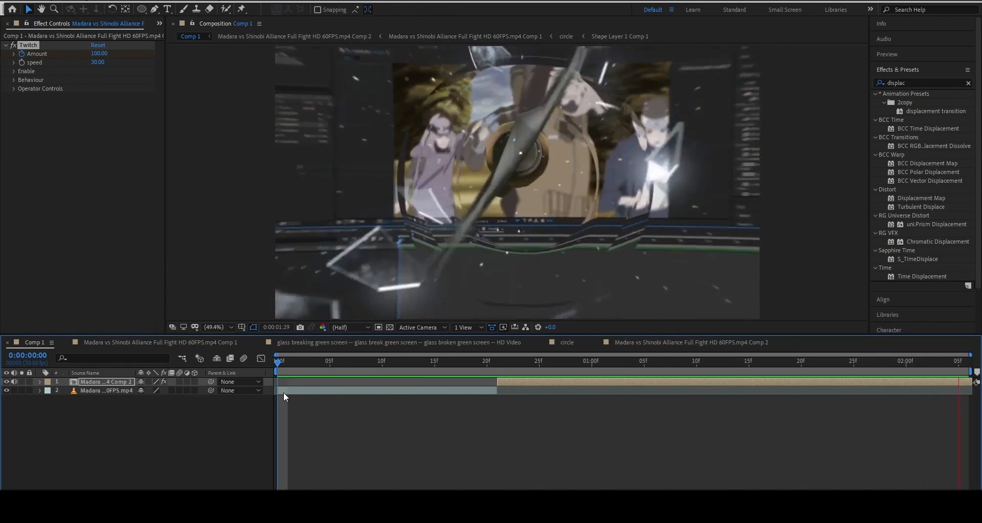
# Scrub through Comp 1, then open the nested Madara comp via Comp 2 at 0;00;01;00
pyautogui.press('space')
pyautogui.moveTo(379, 361); pyautogui.dragTo(529, 382)
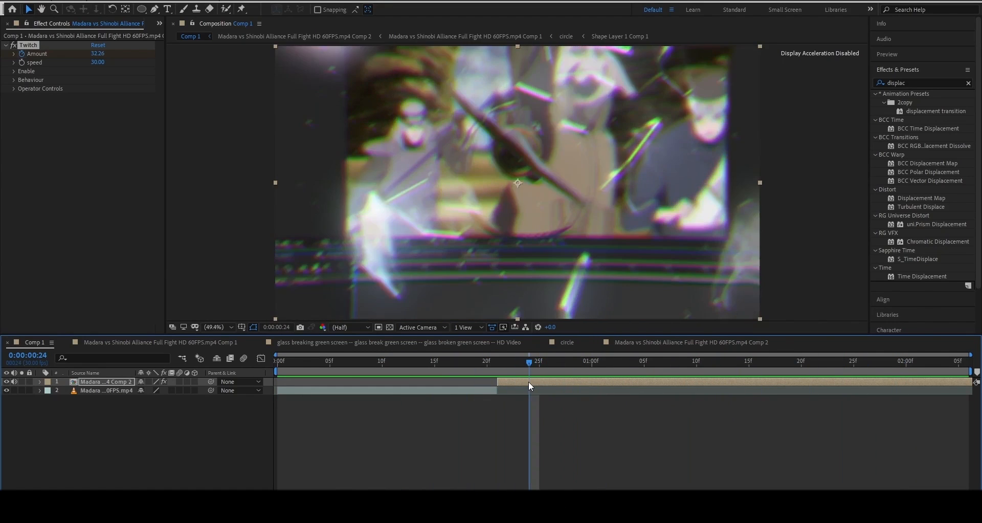
pyautogui.doubleClick(530, 382)
pyautogui.doubleClick(379, 380)
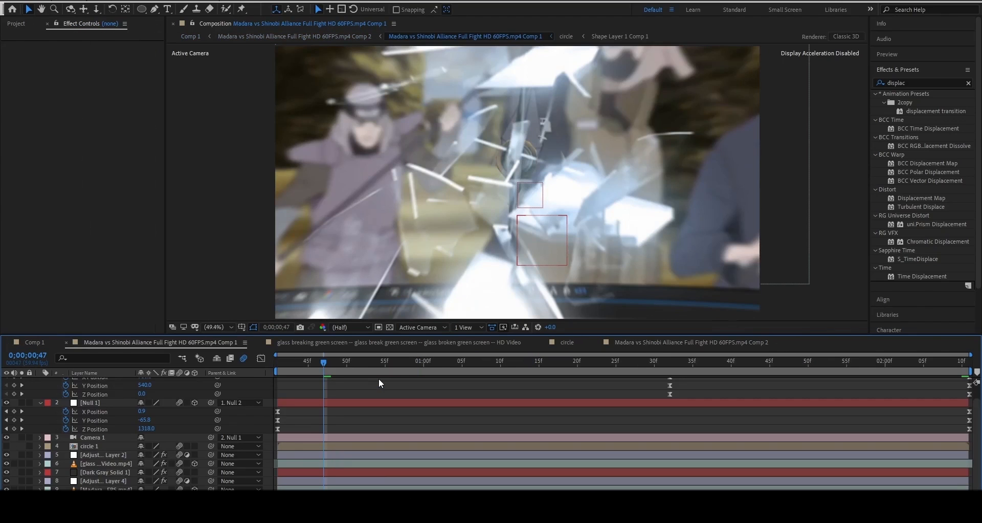
pyautogui.moveTo(381, 370); pyautogui.dragTo(427, 367)
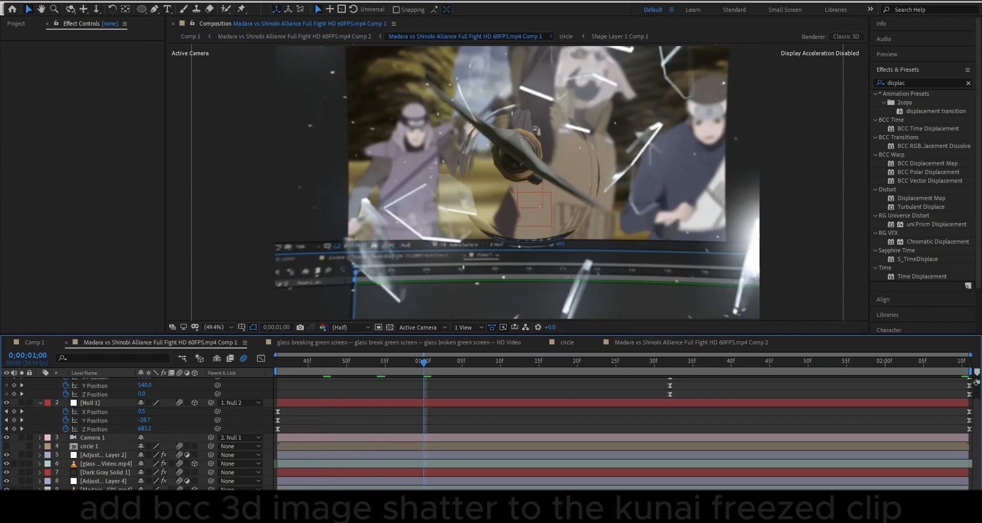
# Apply BCC 3D Image Shatter to the frozen Madara footage layer and preview it
pyautogui.click(109, 499)
pyautogui.click(109, 489)
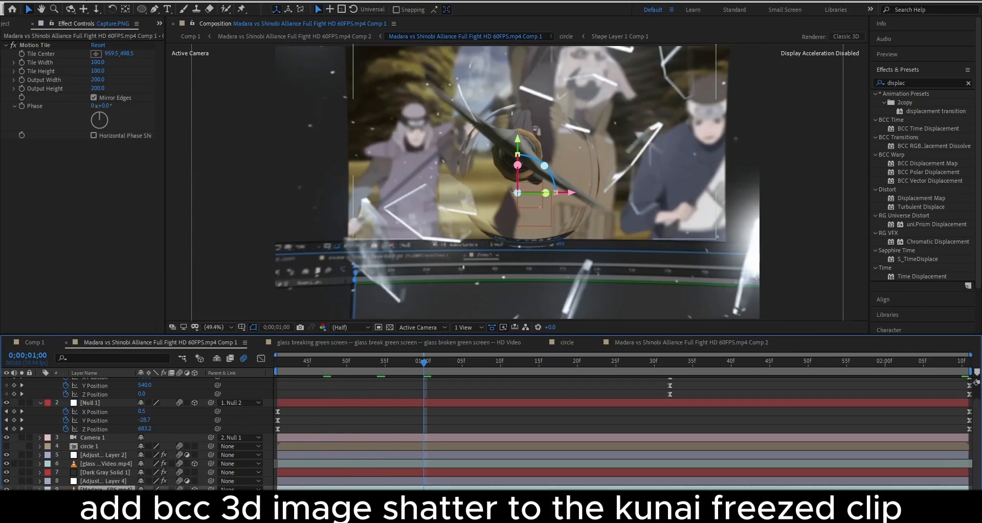
pyautogui.hotkey('ctrl', 'space')
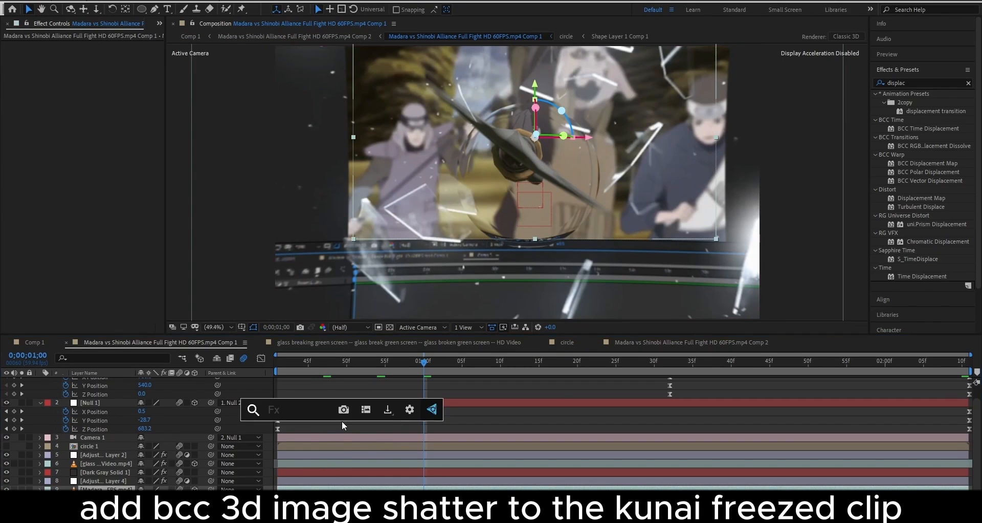
pyautogui.write('s')
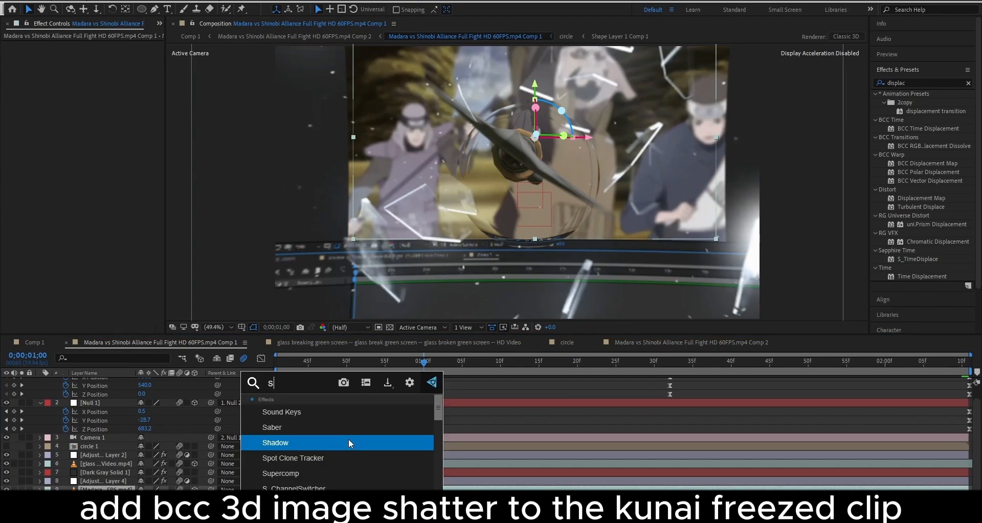
pyautogui.write('hatt')
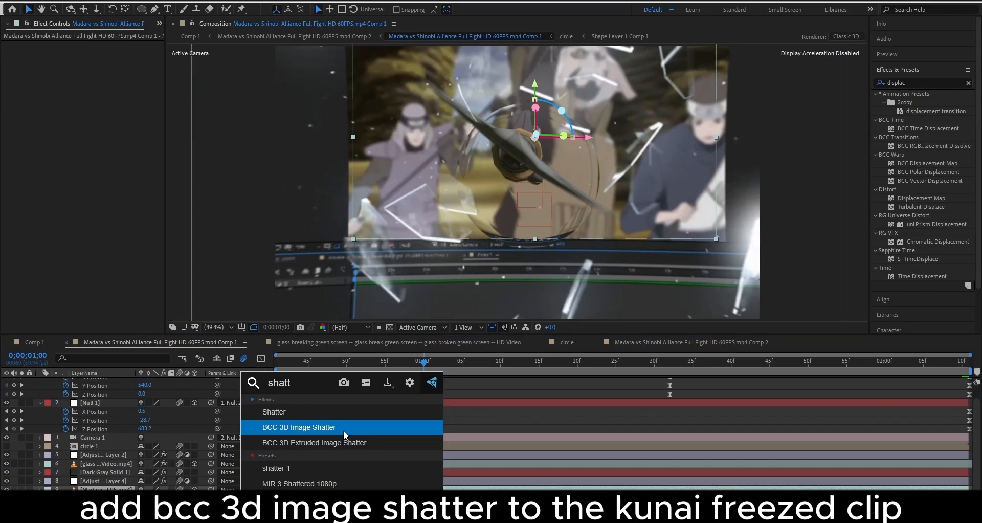
pyautogui.click(342, 427)
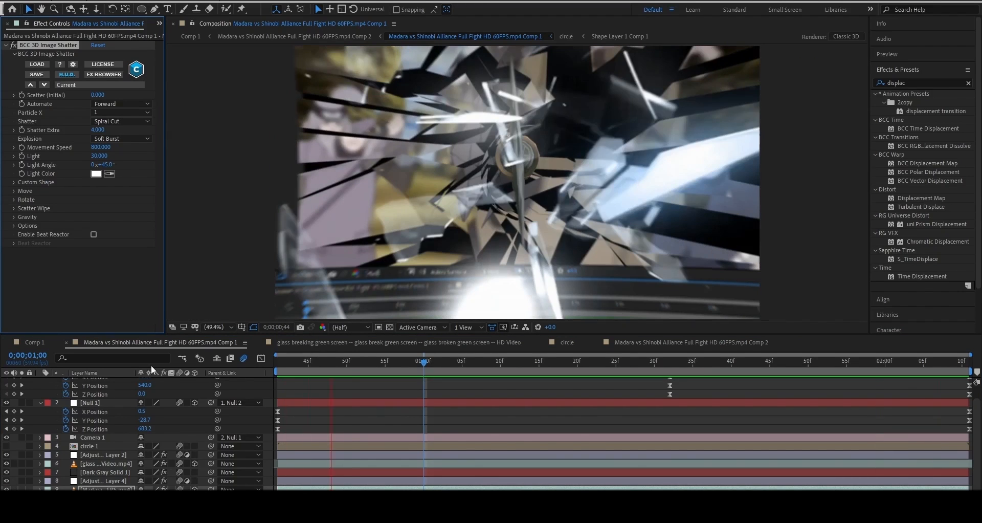
pyautogui.press('space')
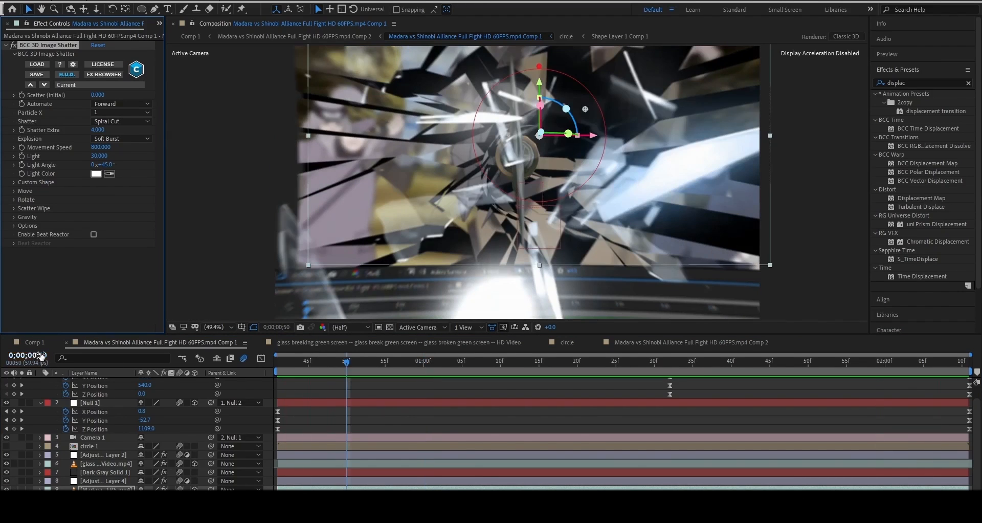
# Preview Comp 1 from its first frame
pyautogui.click(35, 343)
pyautogui.click(288, 362)
pyautogui.press('space')
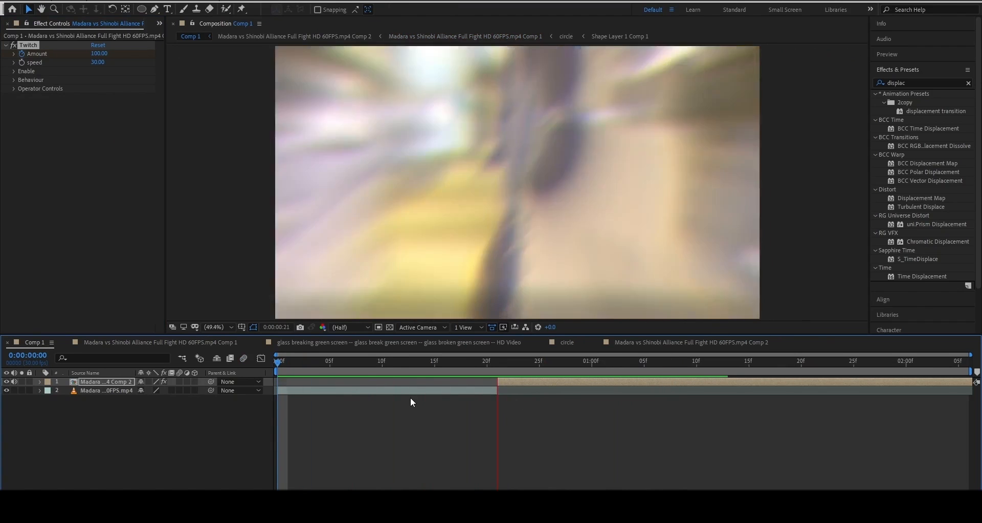
# Lower the shatter's Movement Speed from 800 to 30 and preview it from frame 42
pyautogui.doubleClick(532, 383)
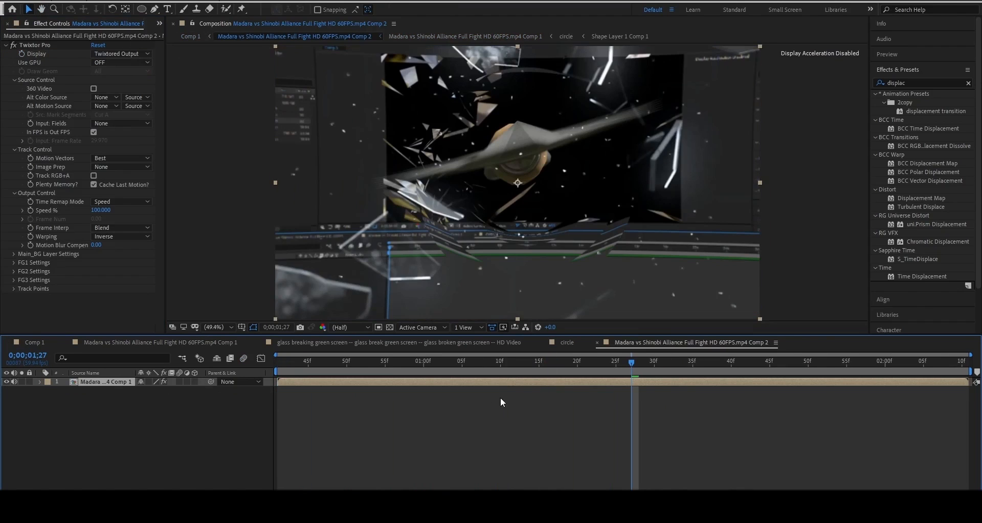
pyautogui.click(160, 343)
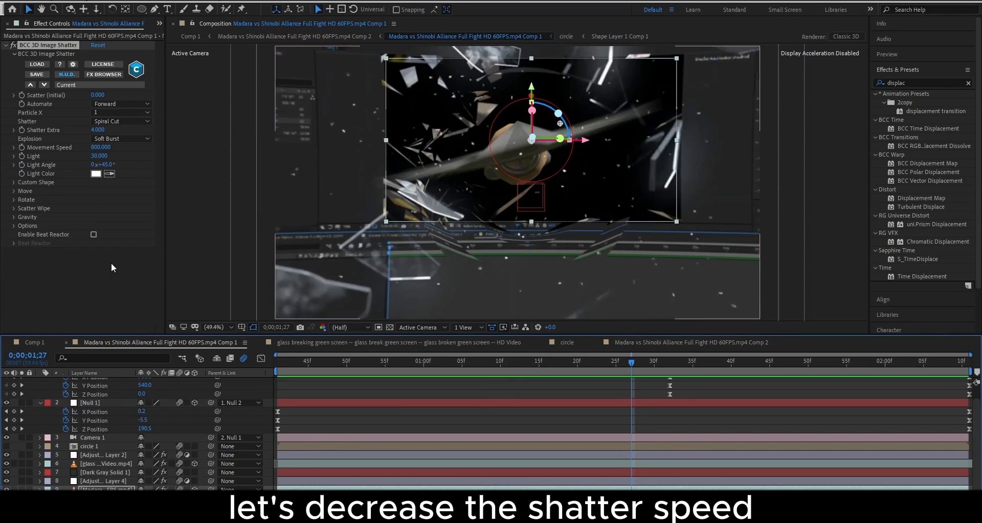
pyautogui.moveTo(109, 149); pyautogui.dragTo(70, 152)
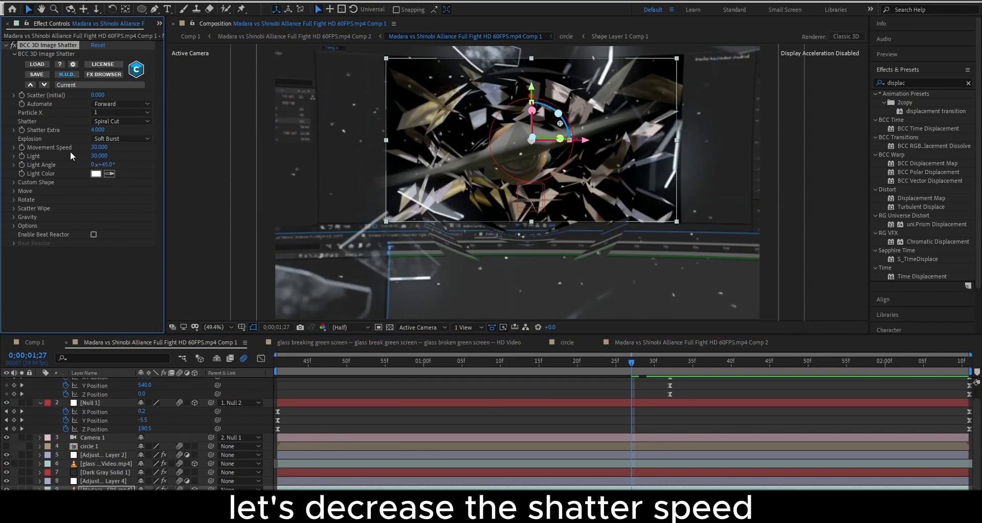
pyautogui.press('space')
pyautogui.click(287, 364)
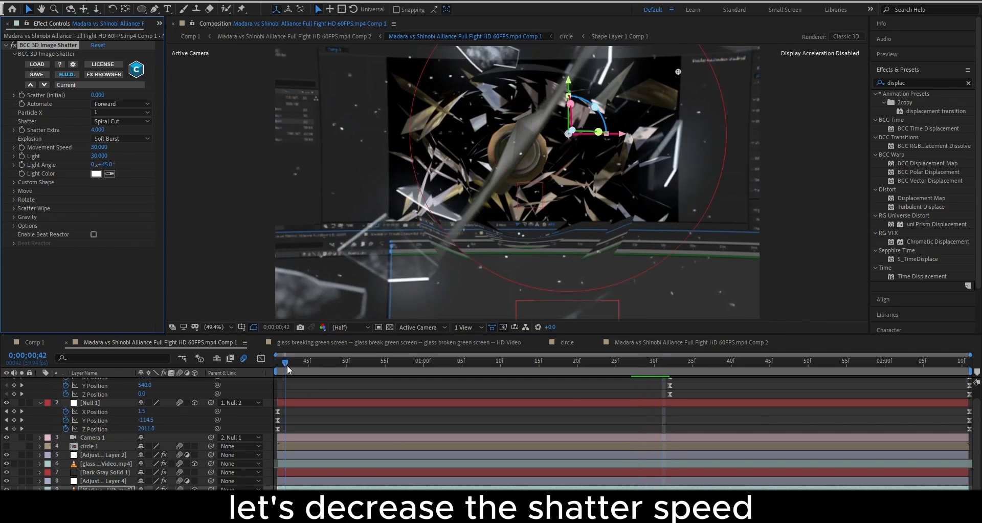
pyautogui.press('space')
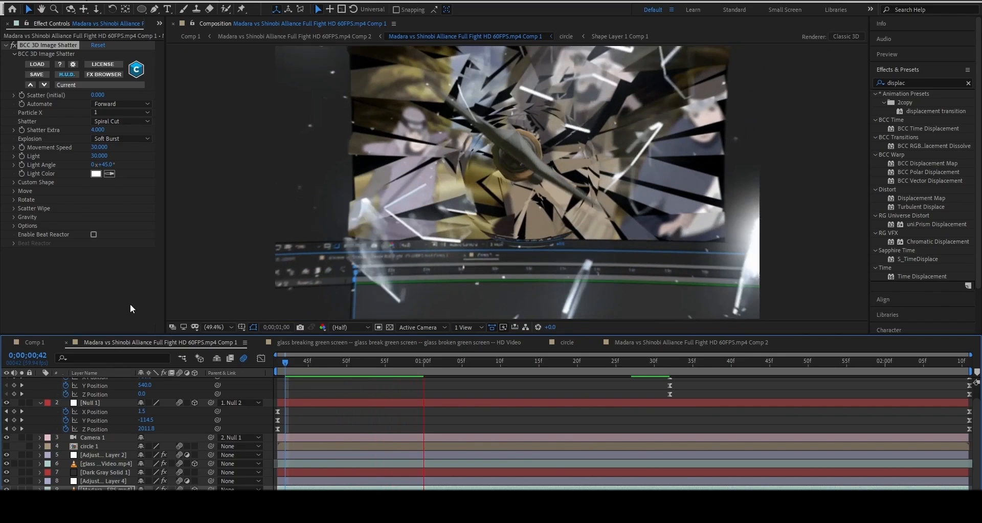
pyautogui.press('space')
# Glance at the glass breaking green screen comp, then return to Comp 1
pyautogui.click(30, 341)
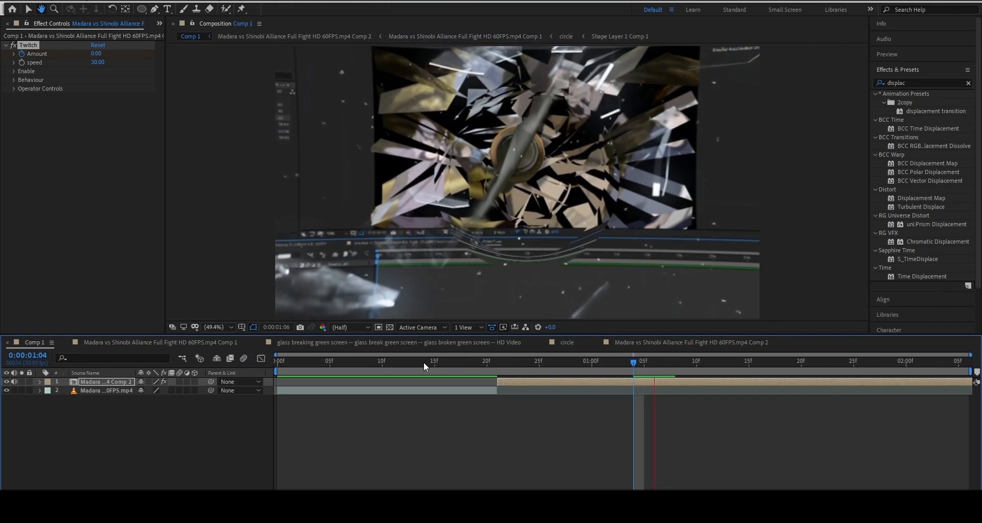
pyautogui.click(356, 345)
pyautogui.click(59, 342)
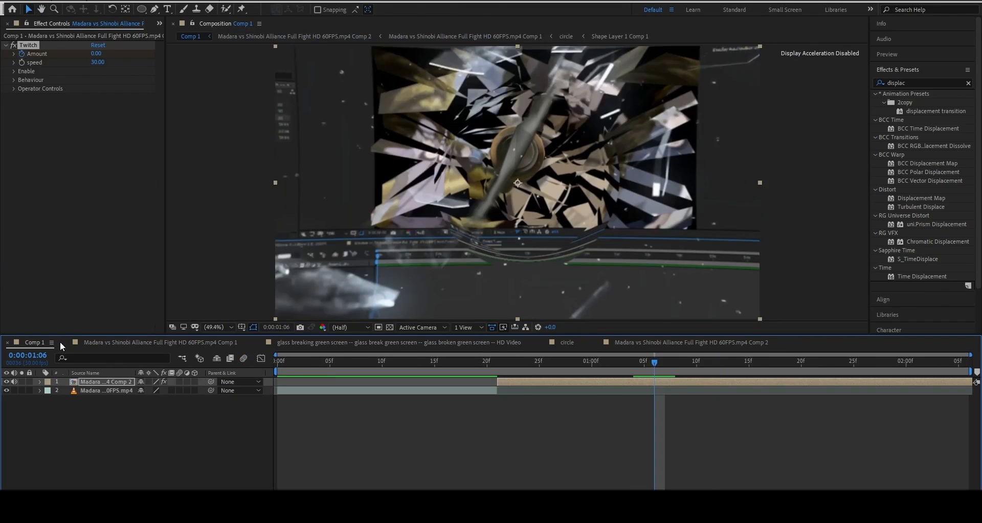